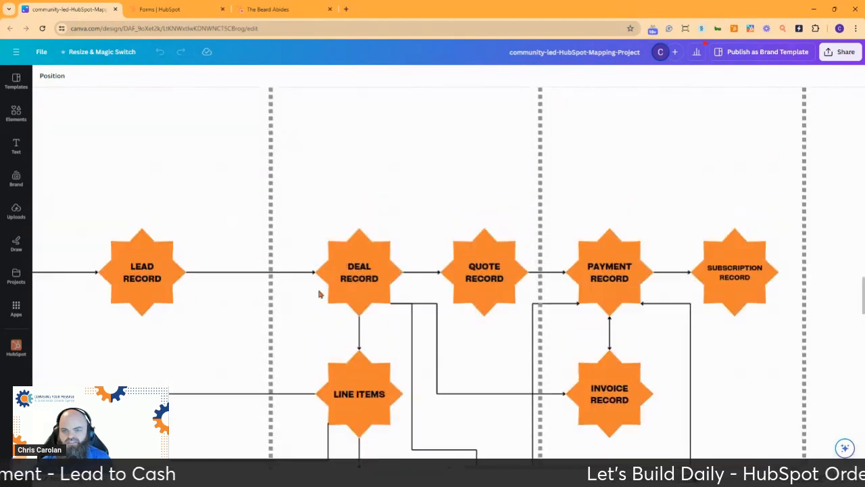
# Scroll down the Canva diagram, then switch to the 'Forms | HubSpot' tab.
pyautogui.scroll(-2, 319, 294)
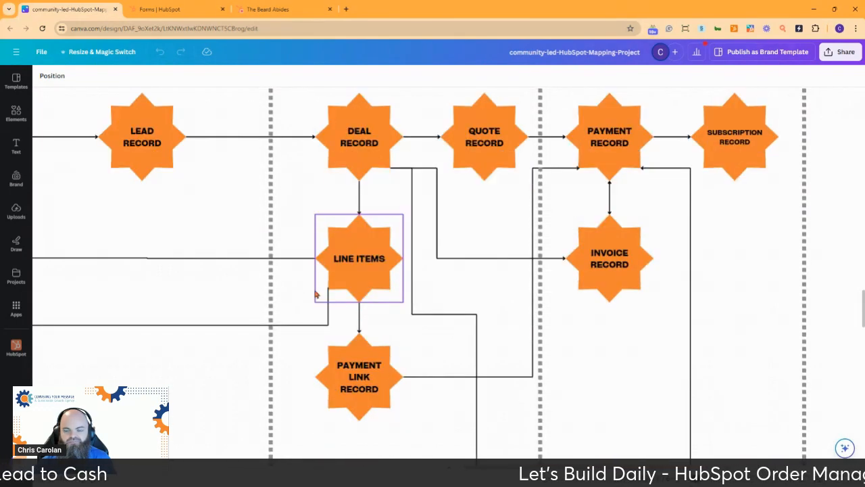
pyautogui.click(176, 11)
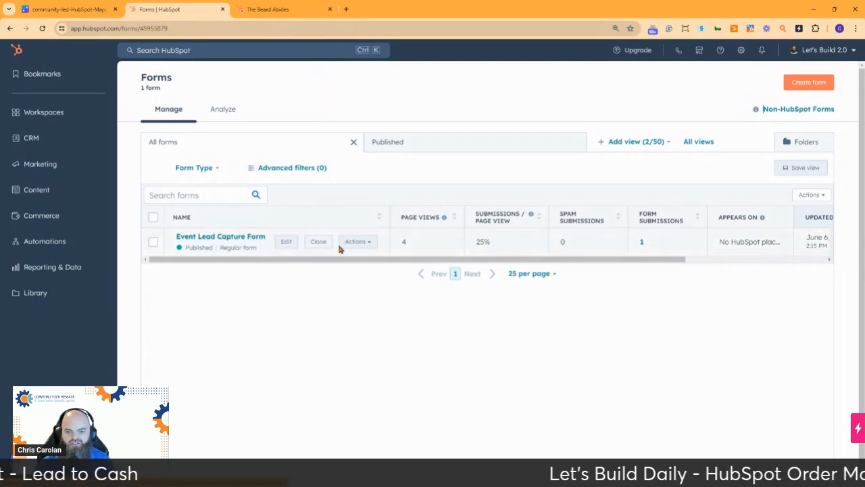
# Preview the Event Lead Capture Form through its Actions menu and open the live form.
pyautogui.click(362, 244)
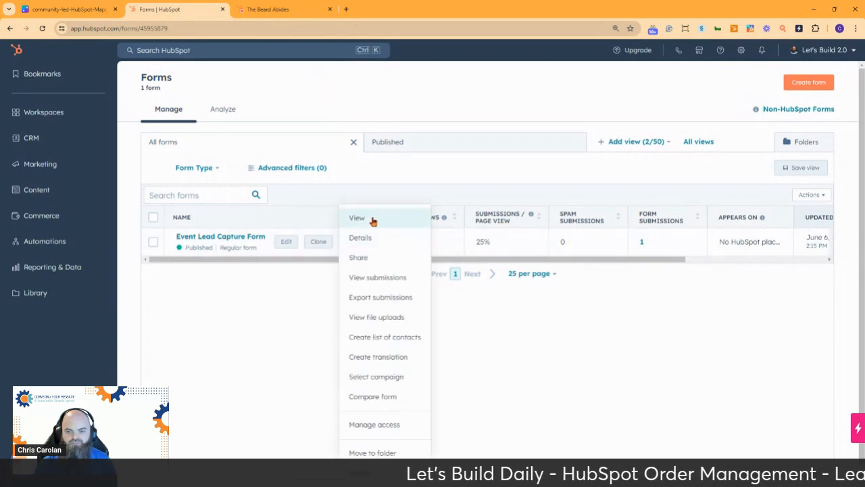
pyautogui.click(372, 222)
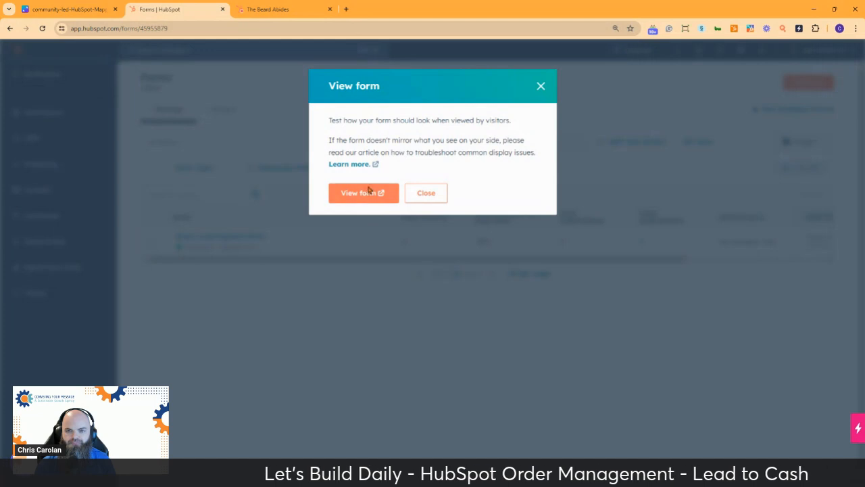
pyautogui.click(356, 194)
# Submit the live form with a test e-mail, first and last name, and note 'Likes the widget 9000'.
pyautogui.click(303, 89)
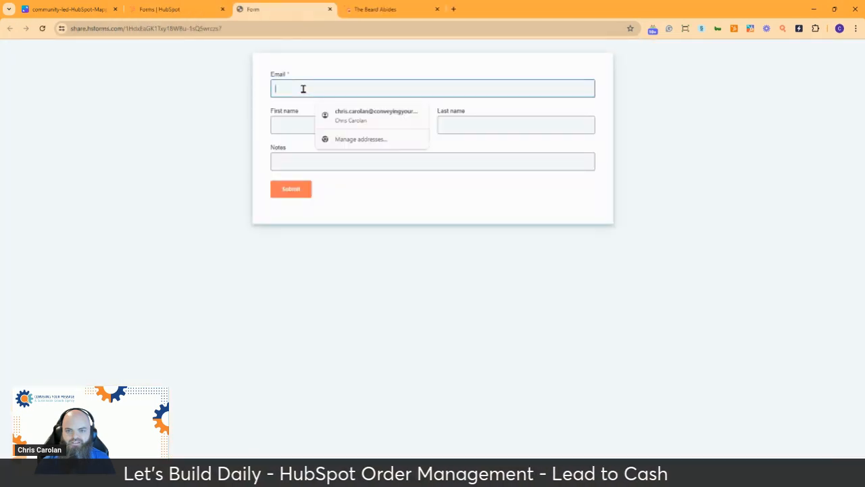
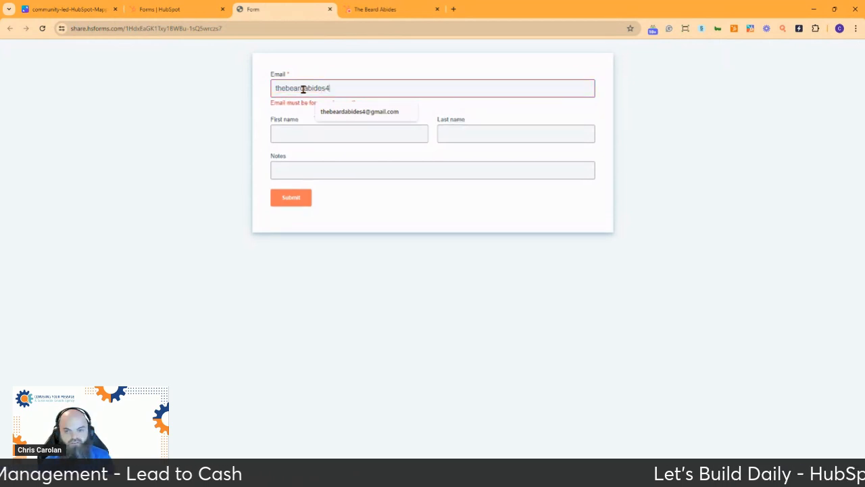
pyautogui.press('Tab')
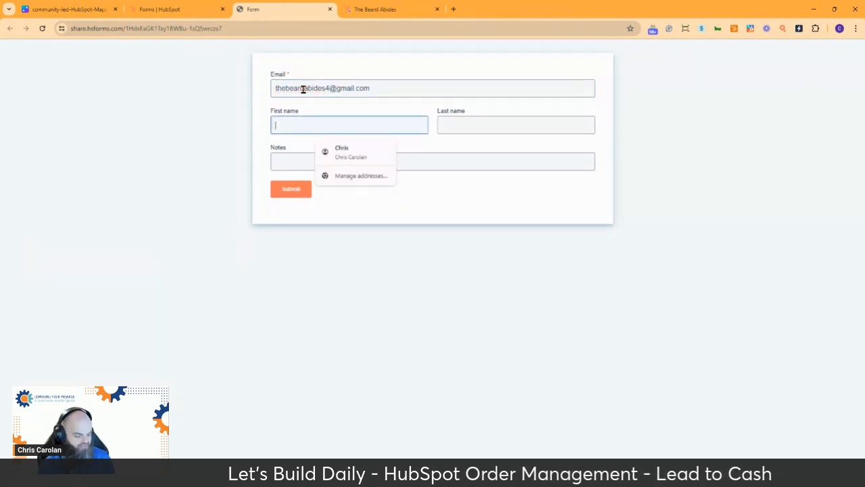
pyautogui.write('The Beard')
pyautogui.press('Tab')
pyautogui.write('Ab')
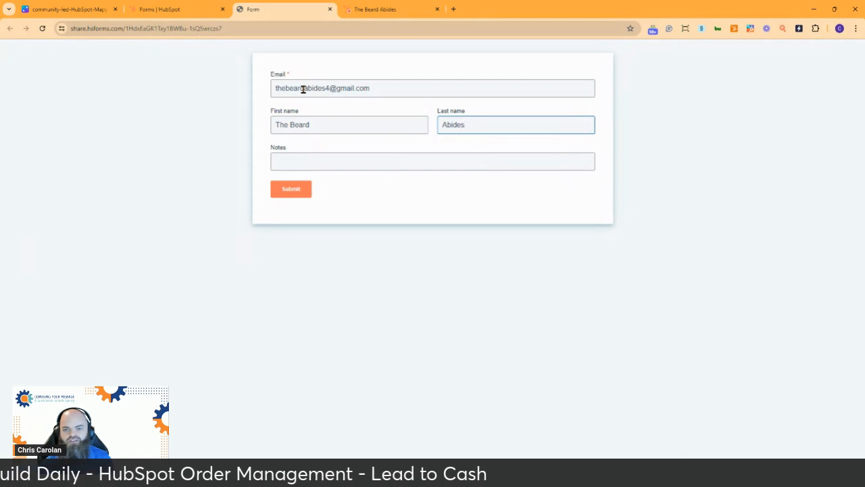
pyautogui.press('Tab')
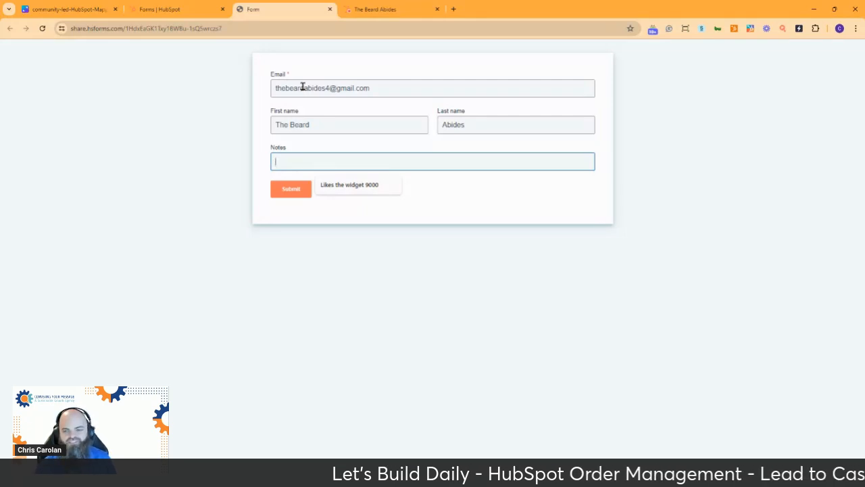
pyautogui.click(363, 189)
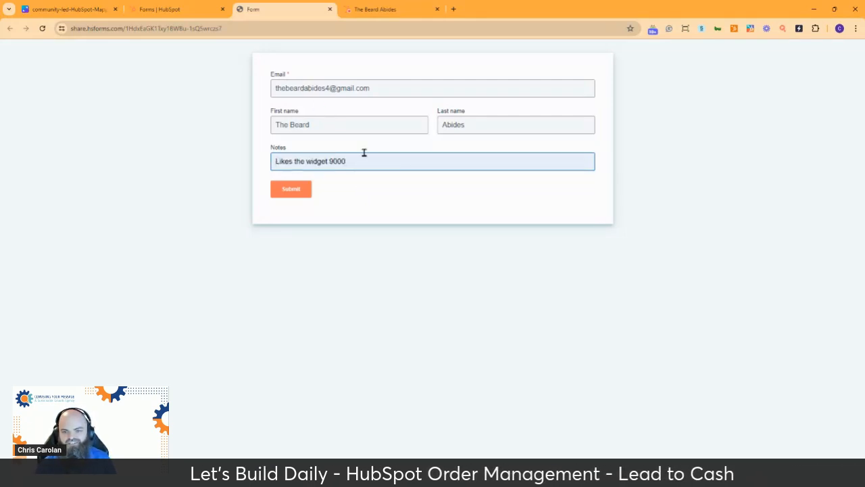
pyautogui.click(288, 191)
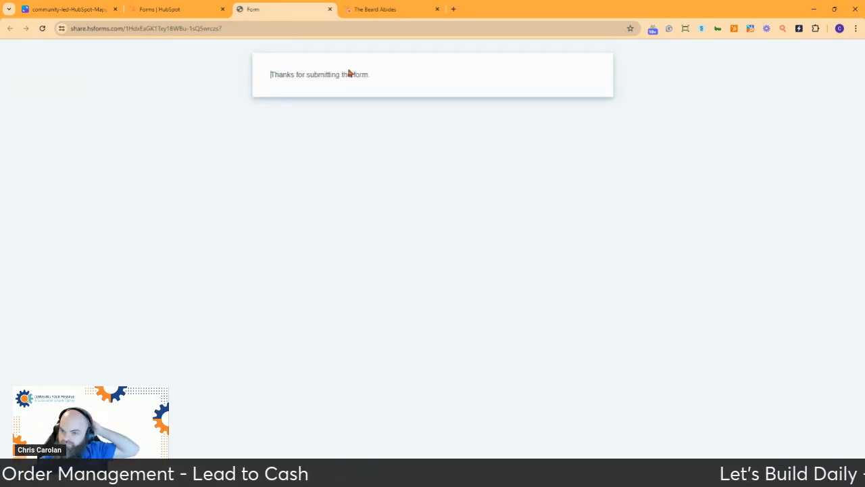
# Reload the Forms list and open the Event Lead Capture Form's 2 submissions.
pyautogui.click(176, 9)
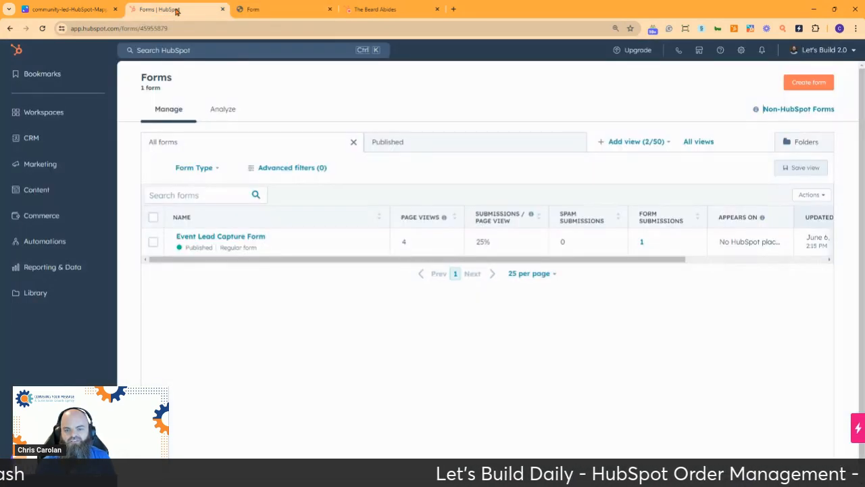
pyautogui.click(277, 14)
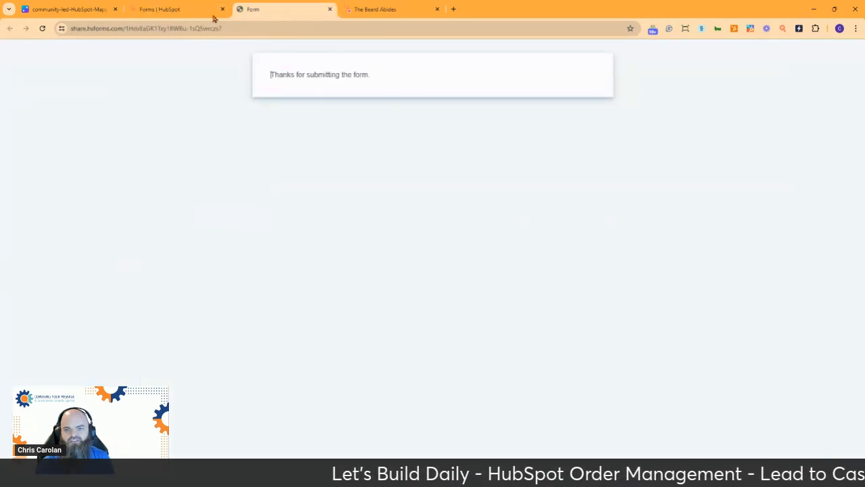
pyautogui.click(176, 10)
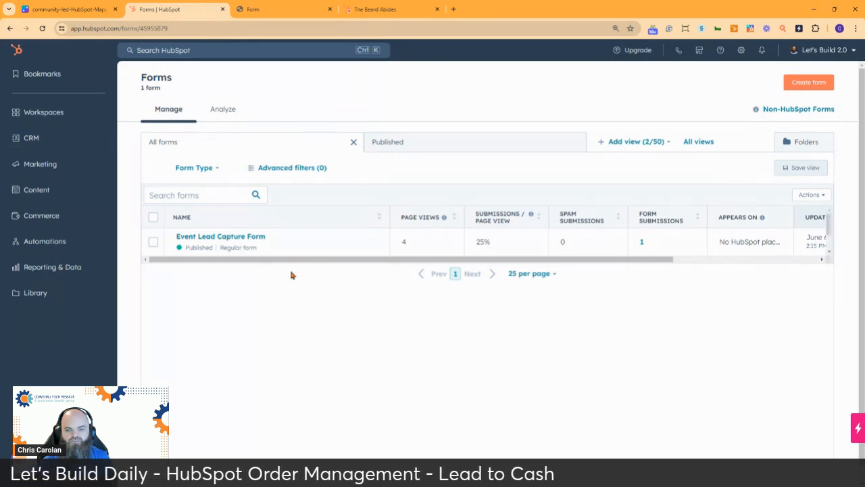
pyautogui.click(42, 28)
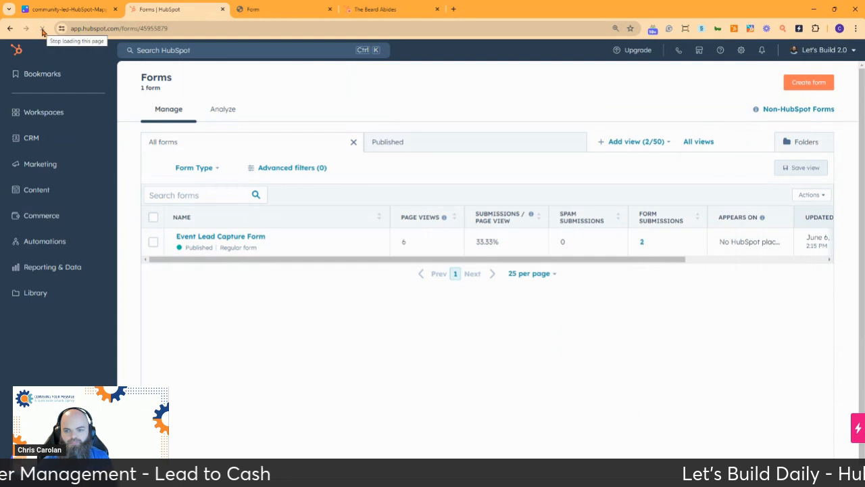
pyautogui.click(641, 244)
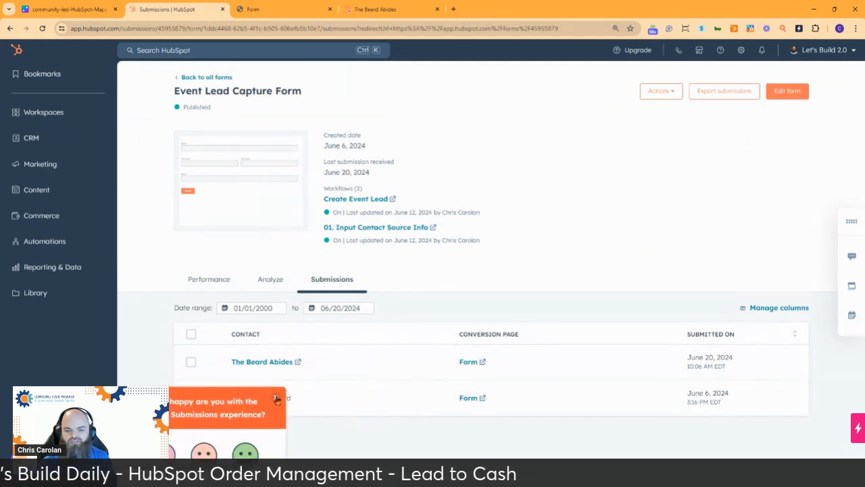
# Dismiss the feedback survey and open the newly submitted contact's record.
pyautogui.click(245, 453)
pyautogui.click(196, 469)
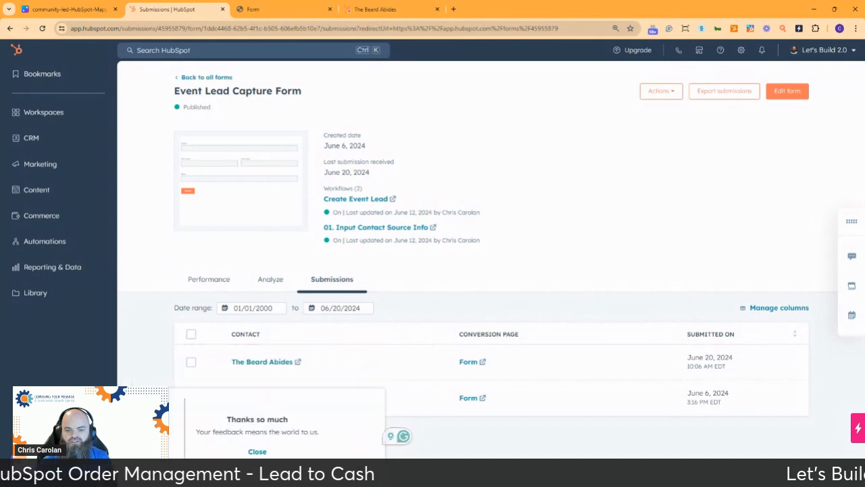
pyautogui.click(273, 366)
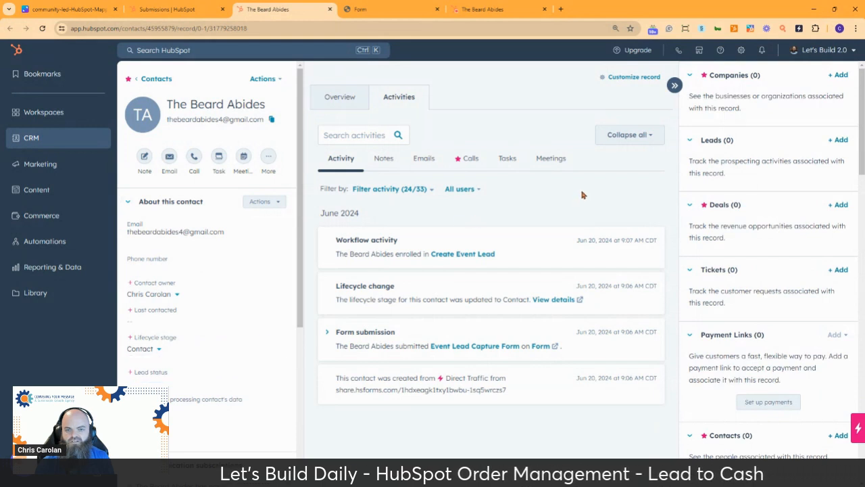
# Expand the form submission activity and scroll through its 4 updated properties.
pyautogui.click(330, 333)
pyautogui.scroll(-2, 468, 320)
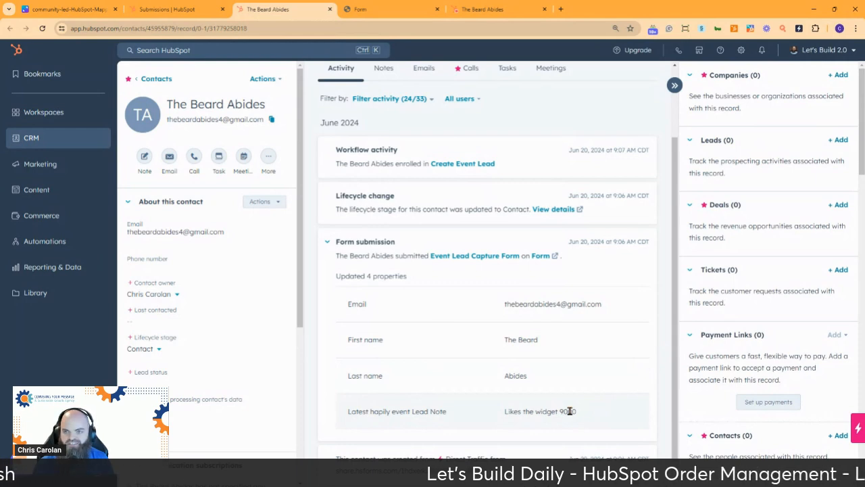
# Scroll across the Canva diagram's Hand Raiser, HIRO and Customer stage banners.
pyautogui.click(57, 11)
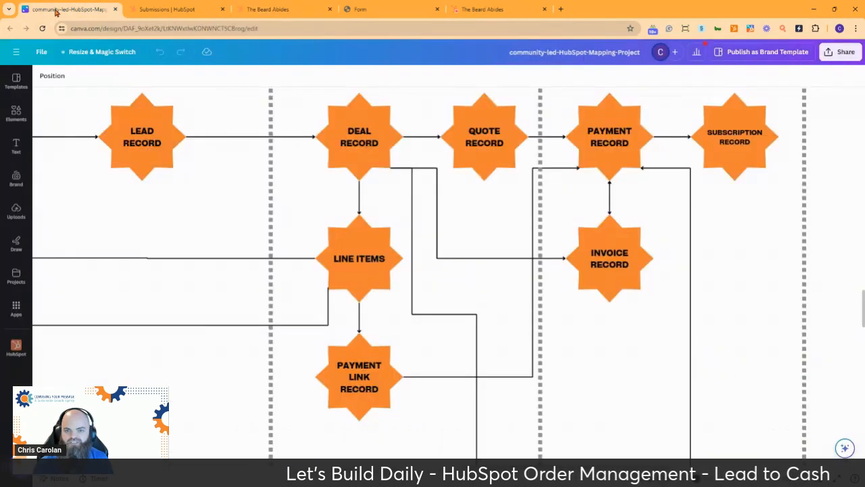
pyautogui.scroll(10, 250, 222)
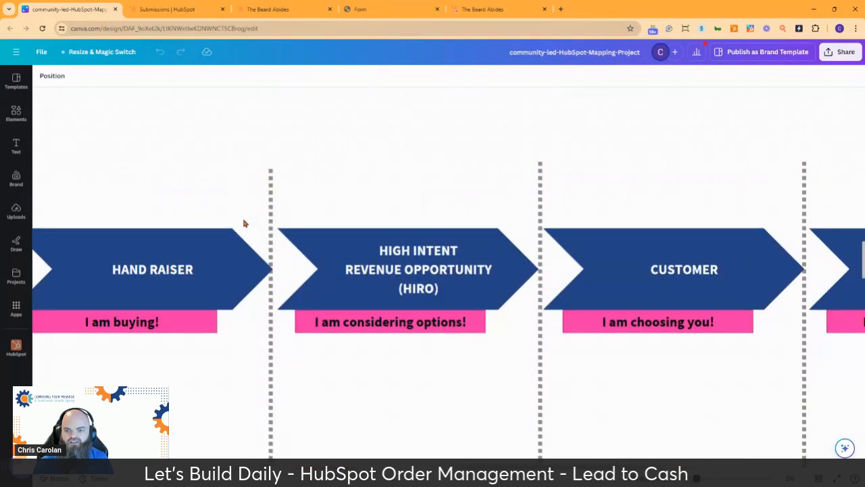
pyautogui.hscroll(-8, 190, 279)
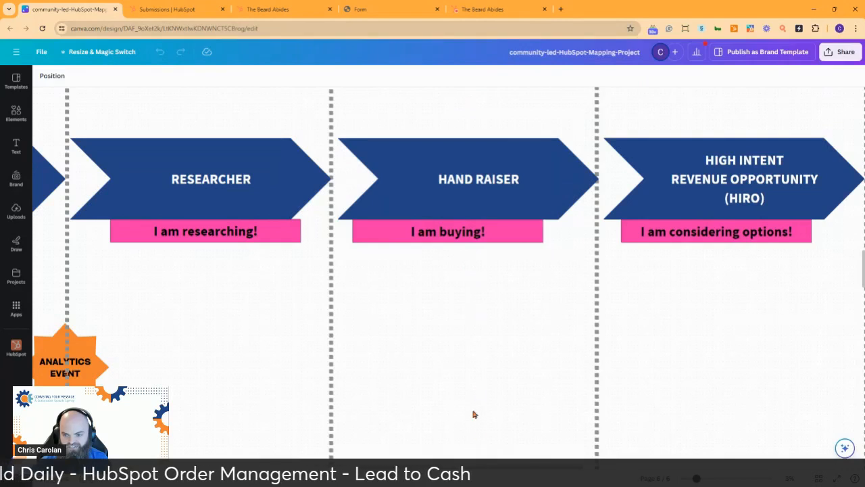
pyautogui.hscroll(3, 499, 472)
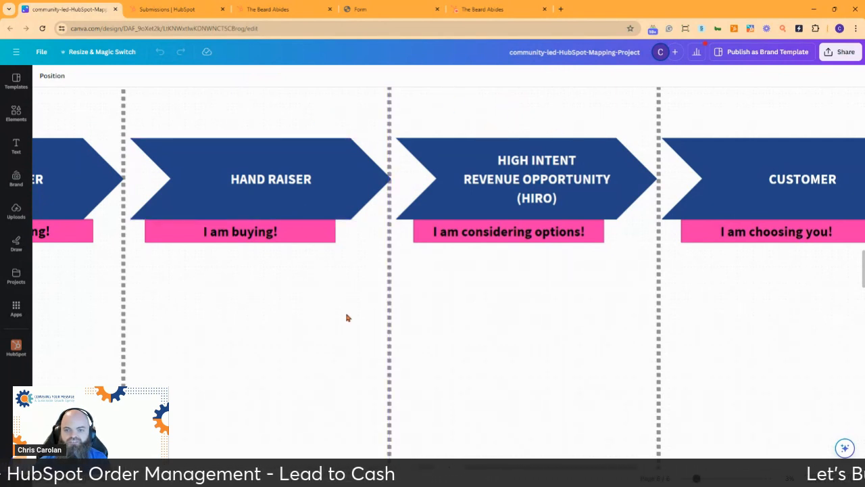
# Return to the contact record and reload it; it still shows 0 leads and 0 deals.
pyautogui.click(205, 14)
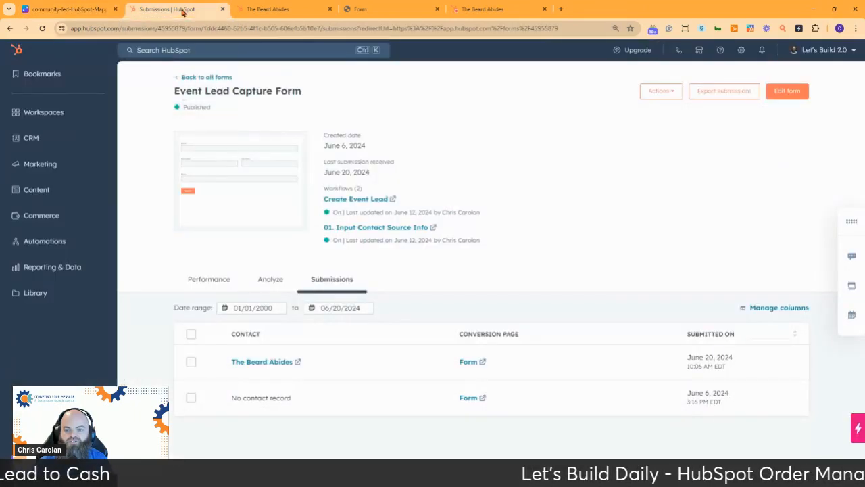
pyautogui.click(290, 13)
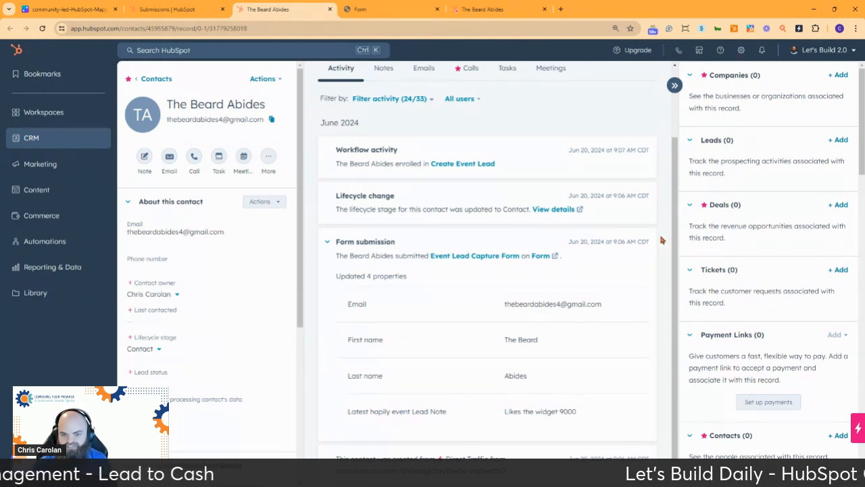
pyautogui.scroll(-1, 662, 239)
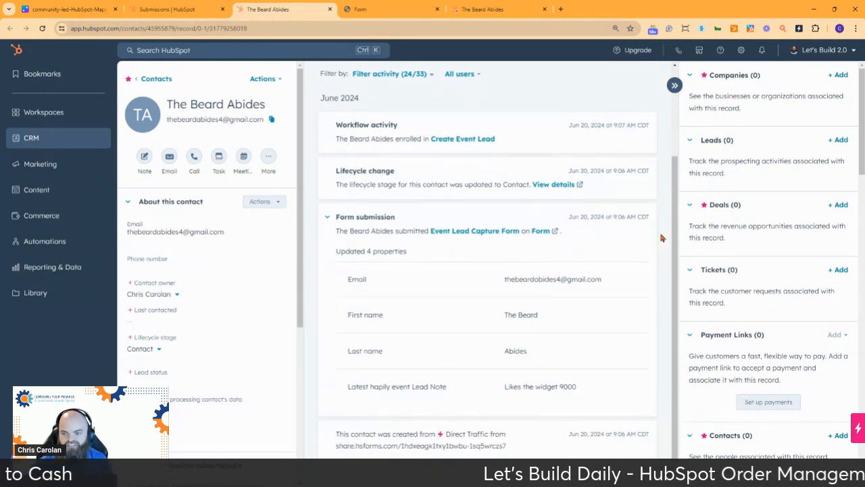
pyautogui.scroll(3, 661, 238)
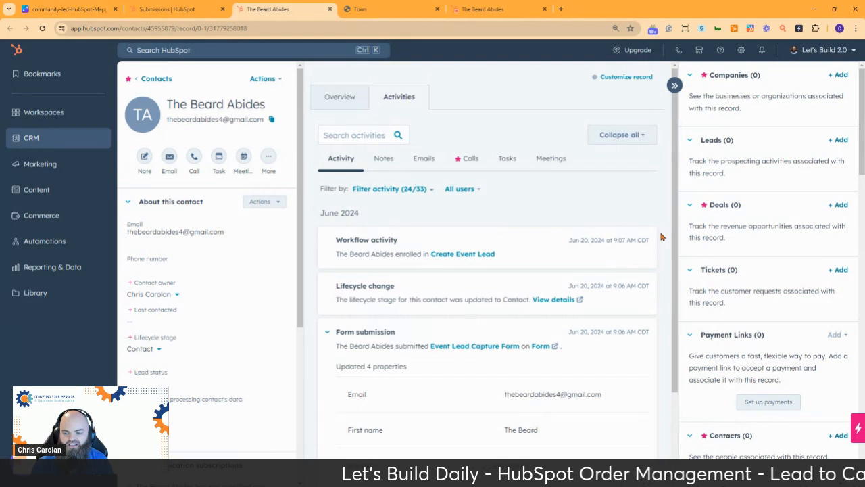
pyautogui.scroll(-2, 661, 236)
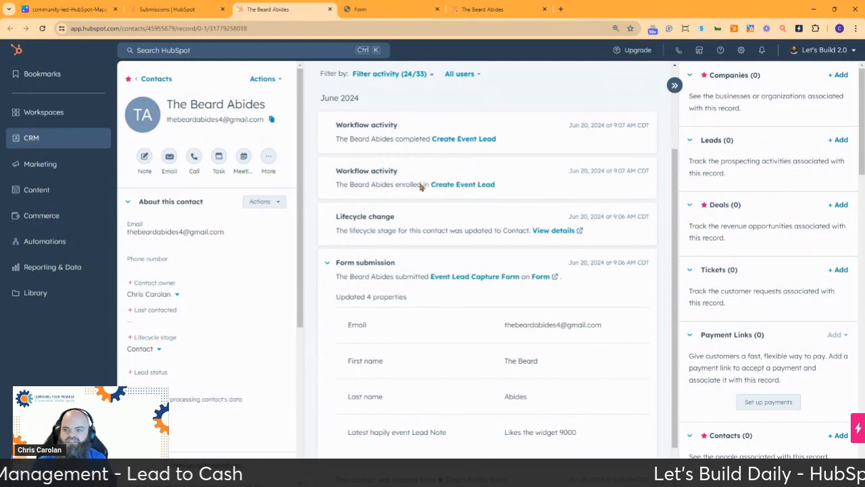
pyautogui.click(42, 28)
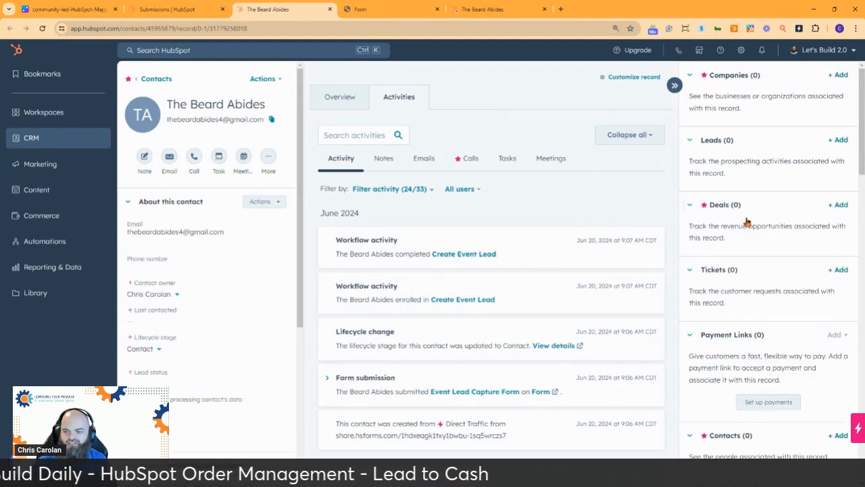
pyautogui.scroll(-3, 772, 307)
pyautogui.scroll(3, 772, 304)
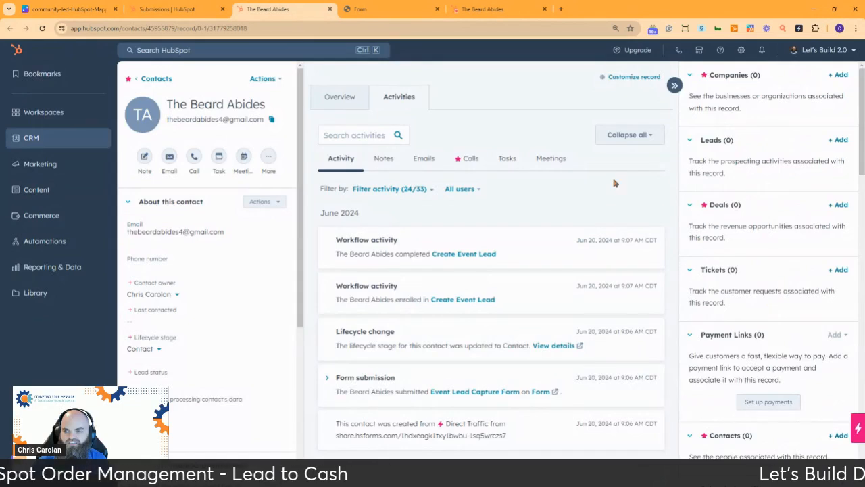
# Associate Pinnacle Ventures as the contact's primary company, then open the Create Event Lead workflow.
pyautogui.click(839, 76)
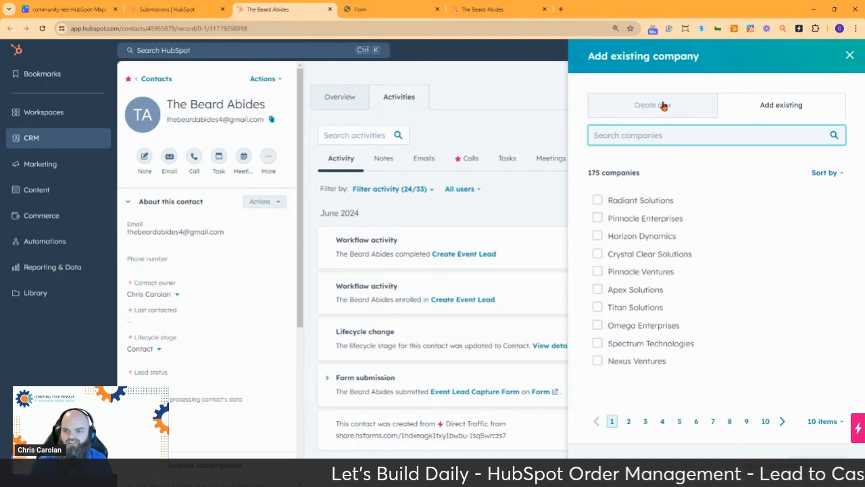
pyautogui.click(597, 271)
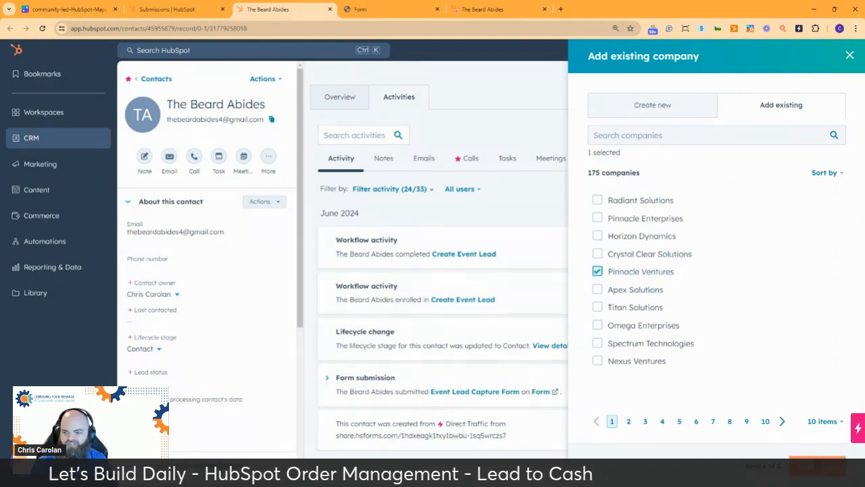
pyautogui.click(819, 465)
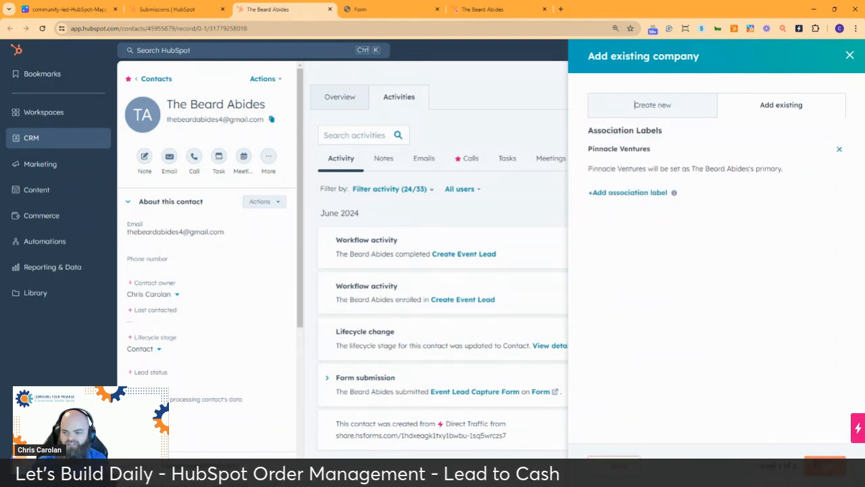
pyautogui.click(826, 466)
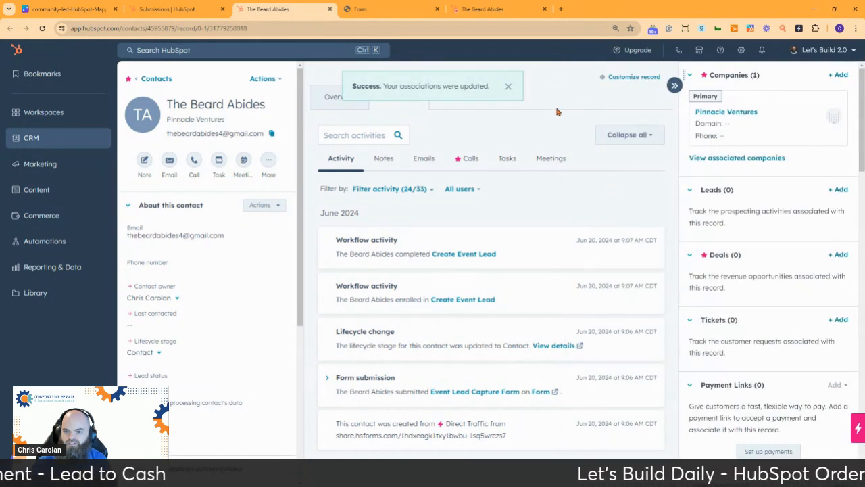
pyautogui.click(460, 254)
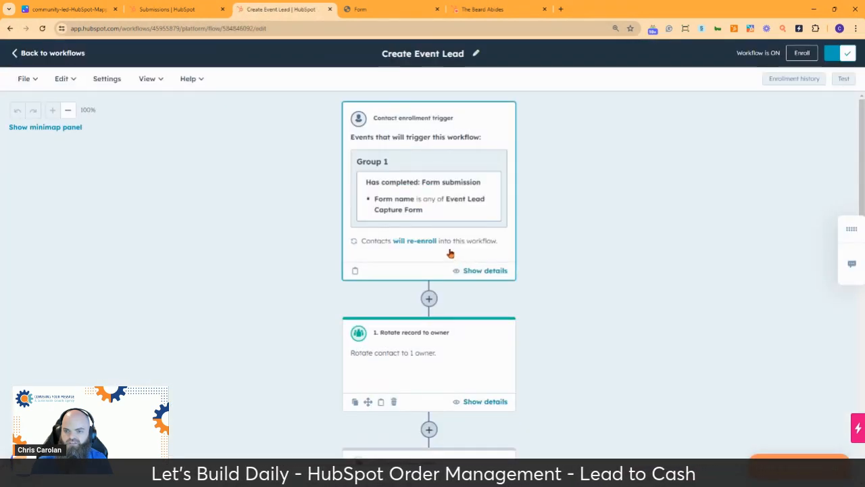
# Check the contact's enrollment history: workflow completed and the Create Event Lead action succeeded.
pyautogui.scroll(-3, 273, 227)
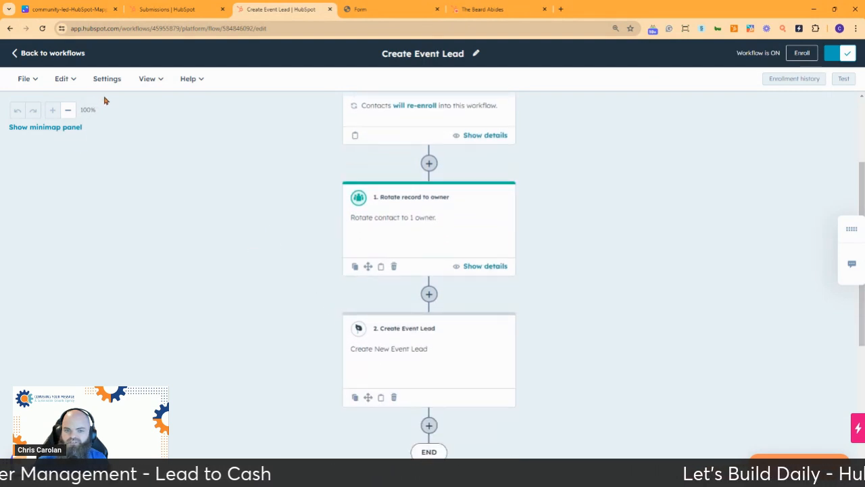
pyautogui.click(799, 81)
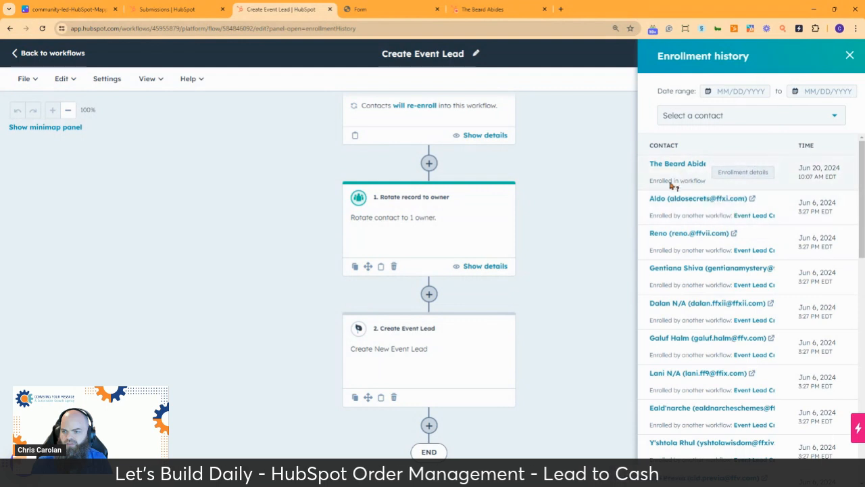
pyautogui.click(729, 173)
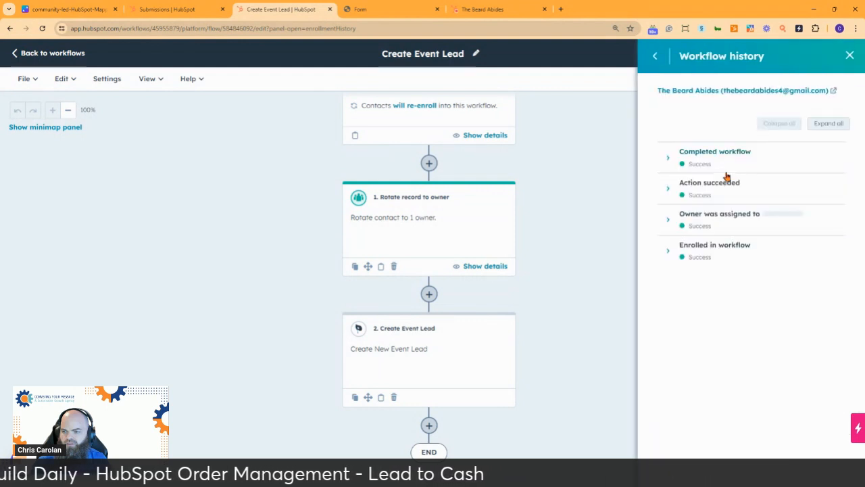
pyautogui.click(666, 159)
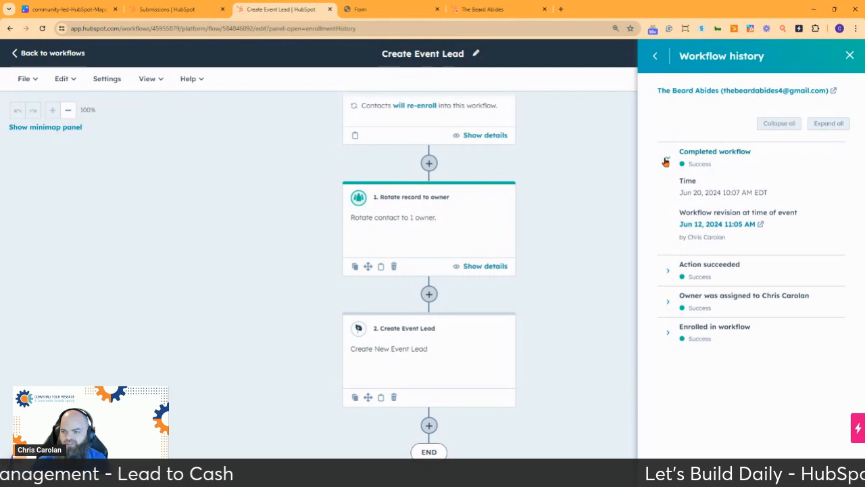
pyautogui.click(667, 273)
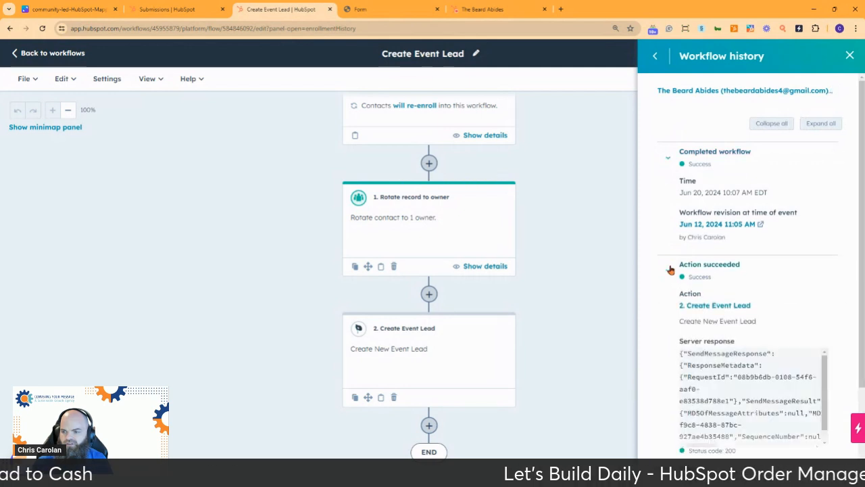
pyautogui.scroll(-2, 850, 284)
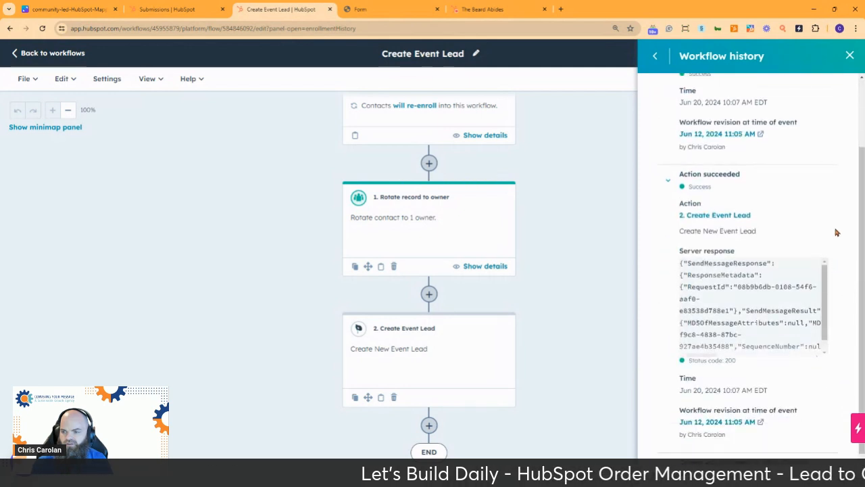
pyautogui.scroll(-1, 833, 202)
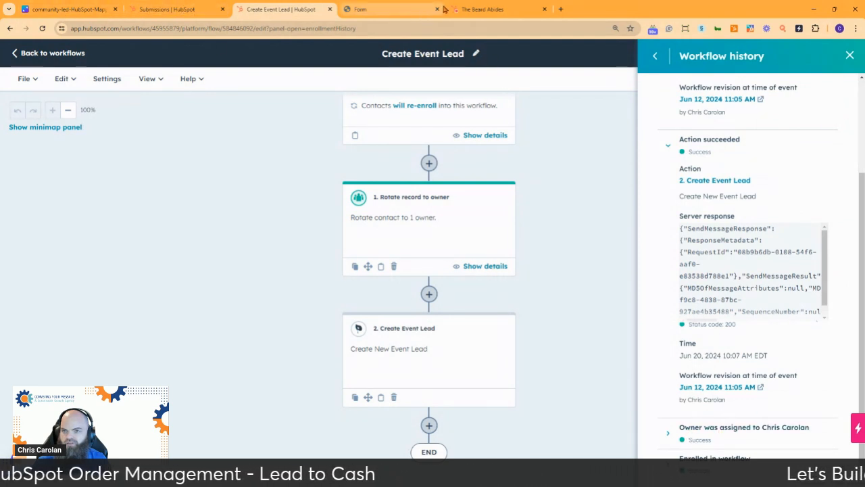
# View the contact's Event Lead Capture Form submission details.
pyautogui.click(162, 10)
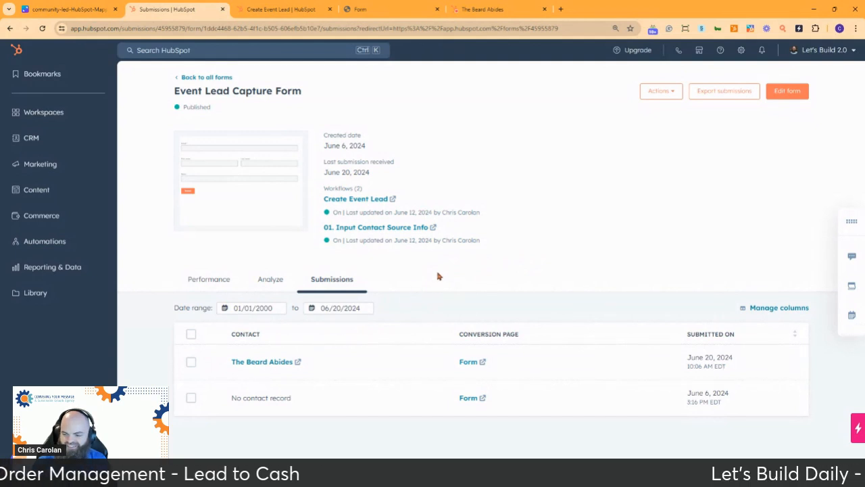
pyautogui.moveTo(284, 362)
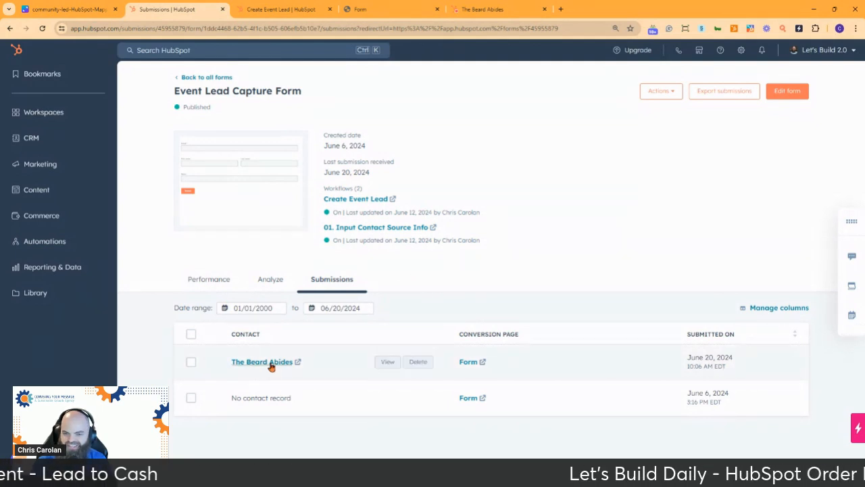
pyautogui.click(389, 362)
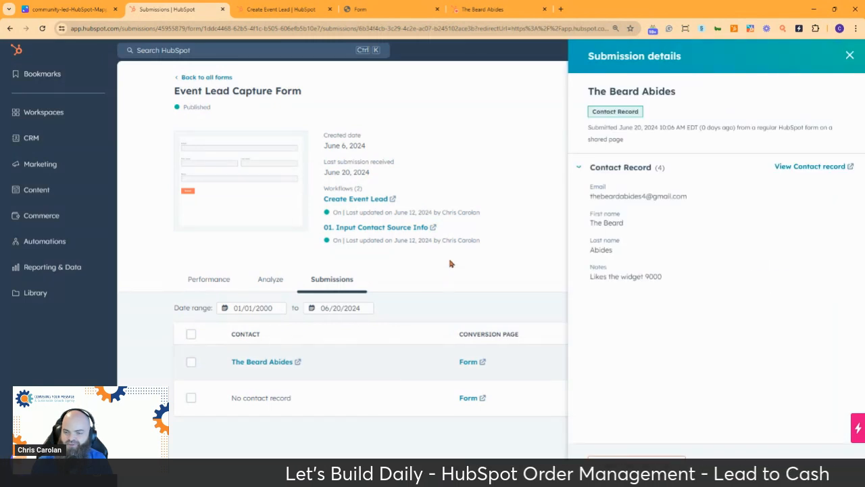
# Open the contact's full record, then open the Prospecting workspace in a new tab.
pyautogui.click(809, 166)
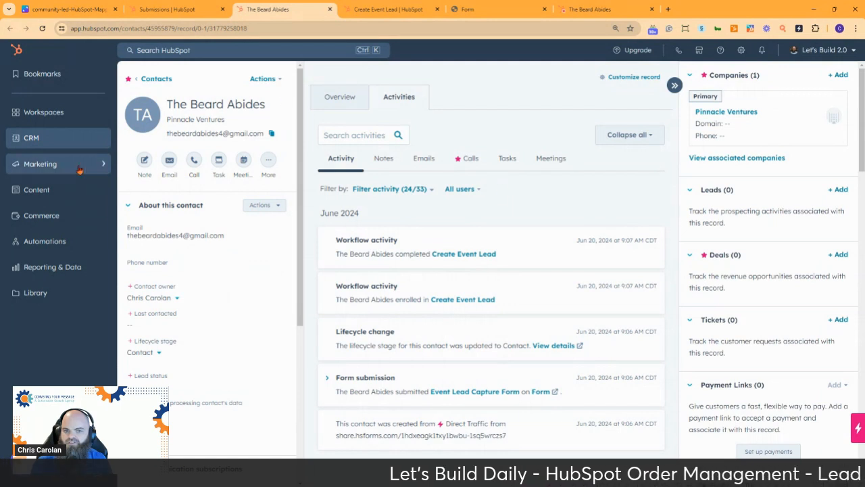
pyautogui.click(84, 140)
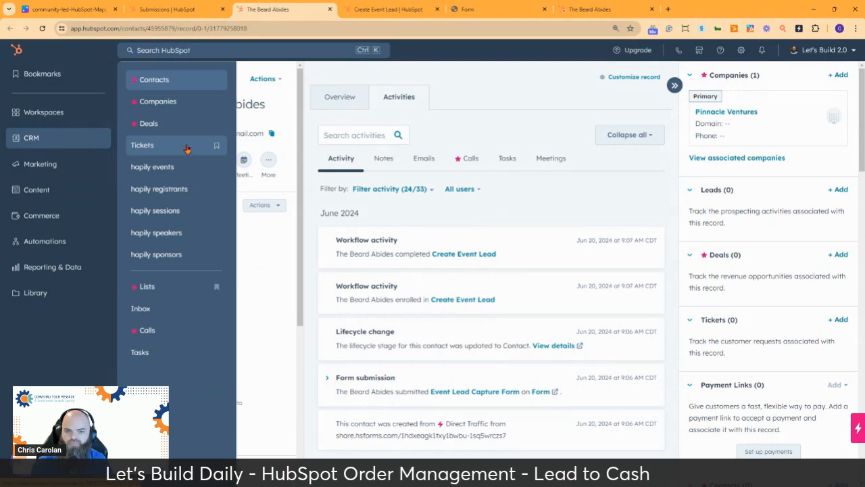
pyautogui.click(49, 120)
pyautogui.rightClick(150, 80)
pyautogui.click(169, 85)
pyautogui.click(365, 12)
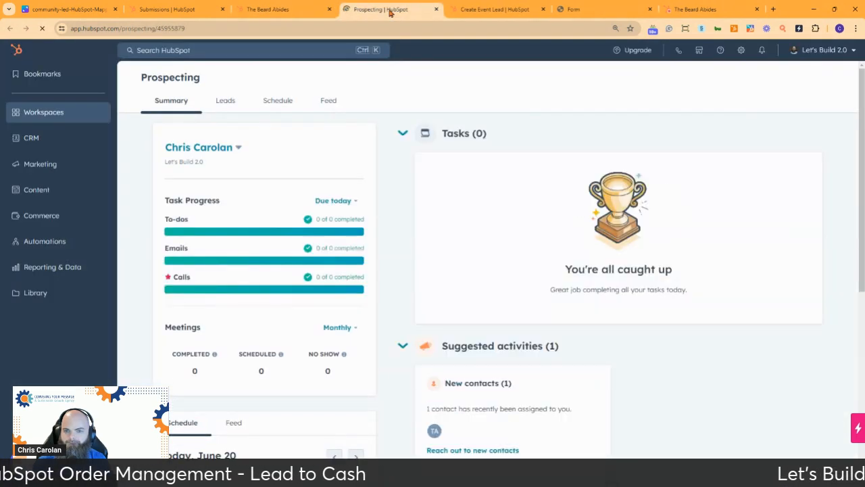
# Show Prospecting leads from all stages by unchecking Open stages in the Lead stage filter.
pyautogui.click(225, 100)
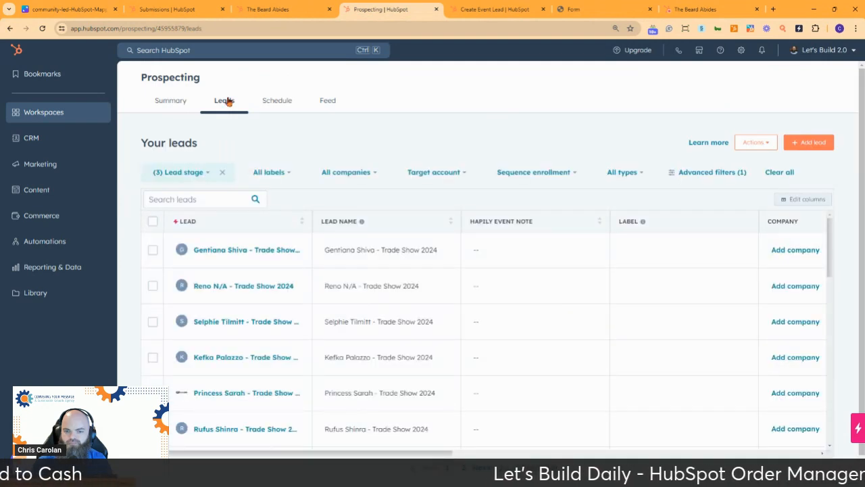
pyautogui.click(202, 175)
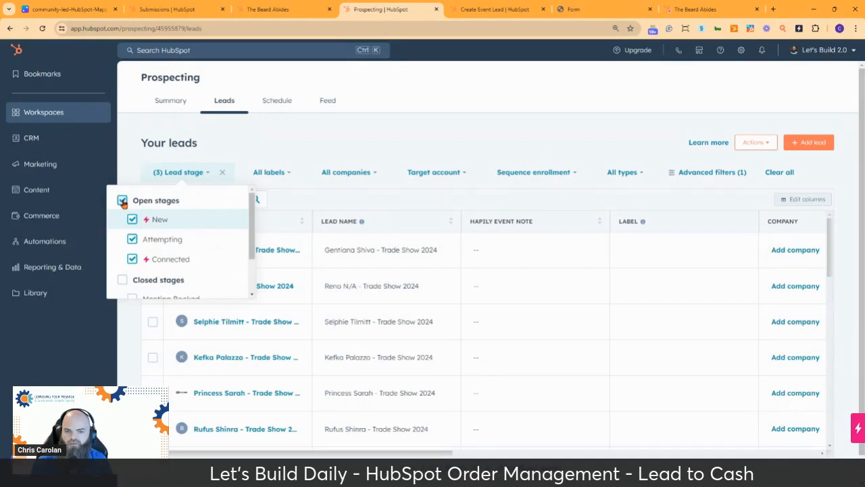
pyautogui.click(122, 201)
pyautogui.click(332, 124)
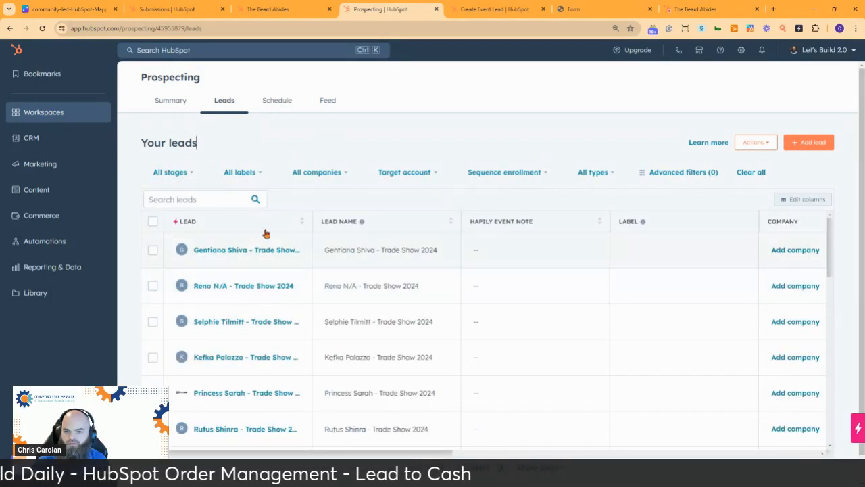
# Search the leads for the contact's name, then clear the search.
pyautogui.click(203, 194)
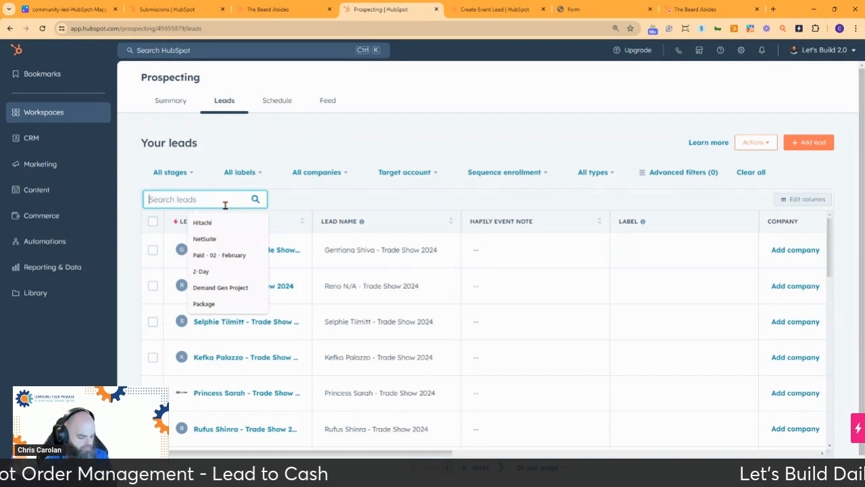
pyautogui.write('beard')
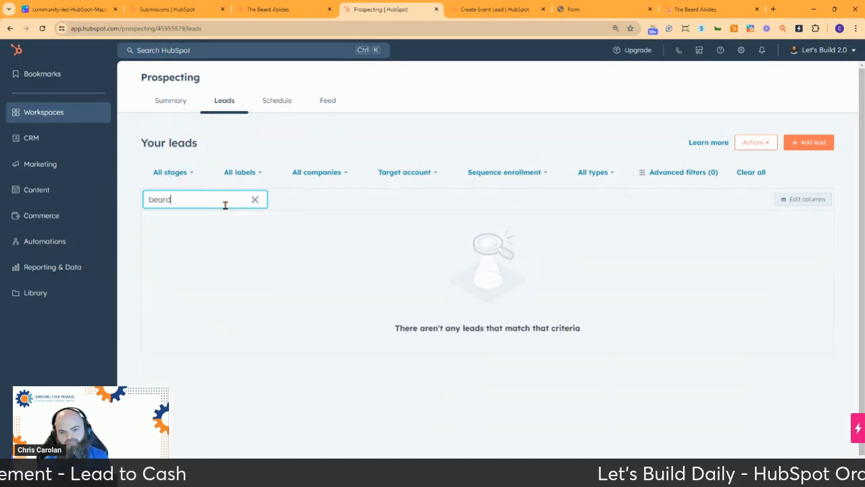
pyautogui.press('BackSpace')
pyautogui.press('BackSpace')
pyautogui.press('BackSpace')
pyautogui.press('BackSpace')
pyautogui.press('BackSpace')
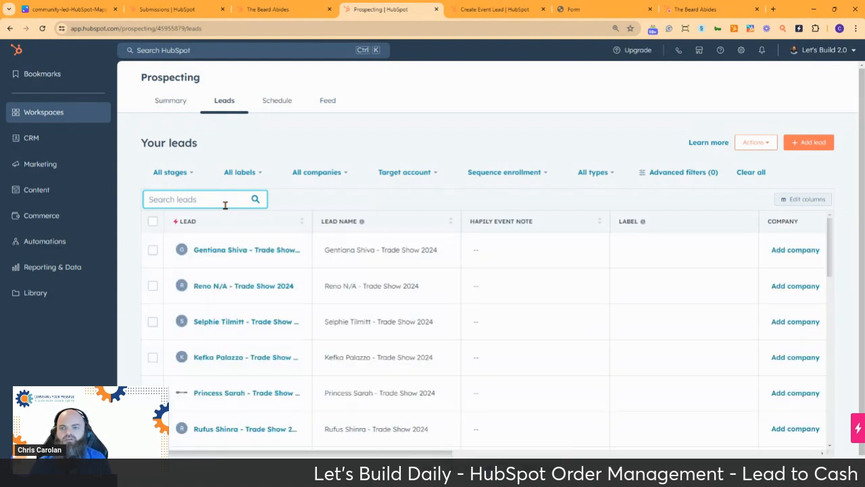
# Return to the Create Event Lead workflow editor and close its enrollment history.
pyautogui.click(504, 12)
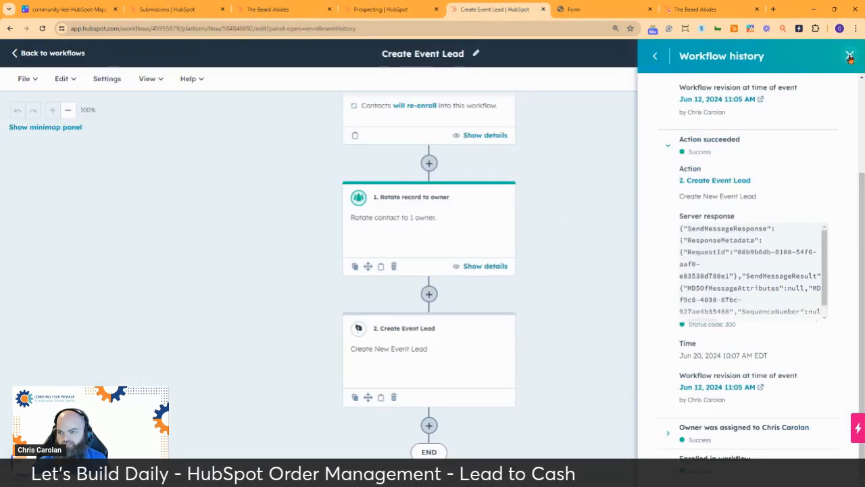
pyautogui.click(653, 61)
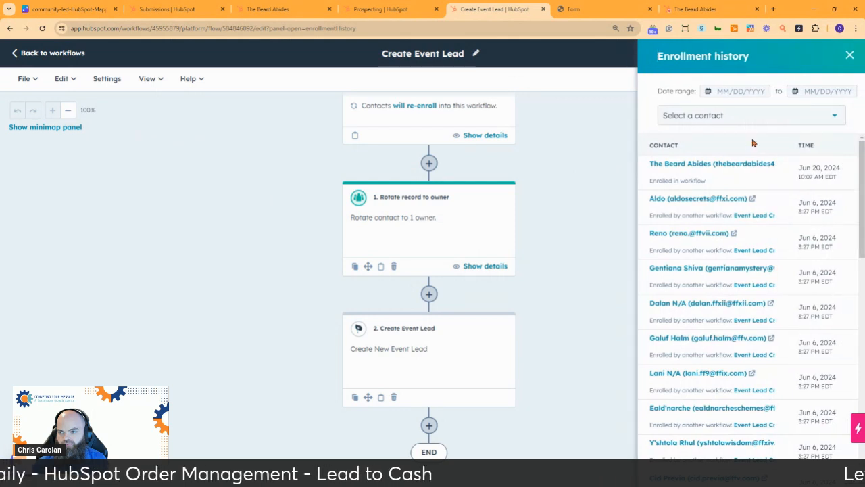
pyautogui.click(850, 56)
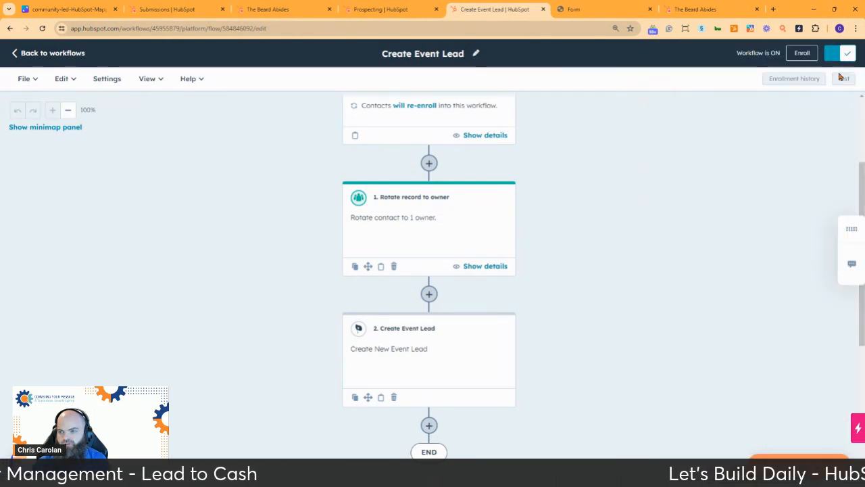
# Delete only the Rotate record to owner action and save the workflow.
pyautogui.click(410, 363)
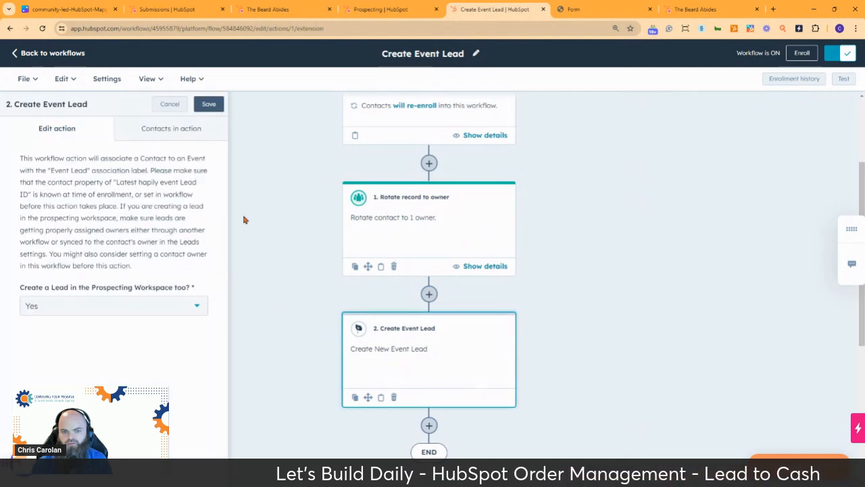
pyautogui.scroll(3, 442, 230)
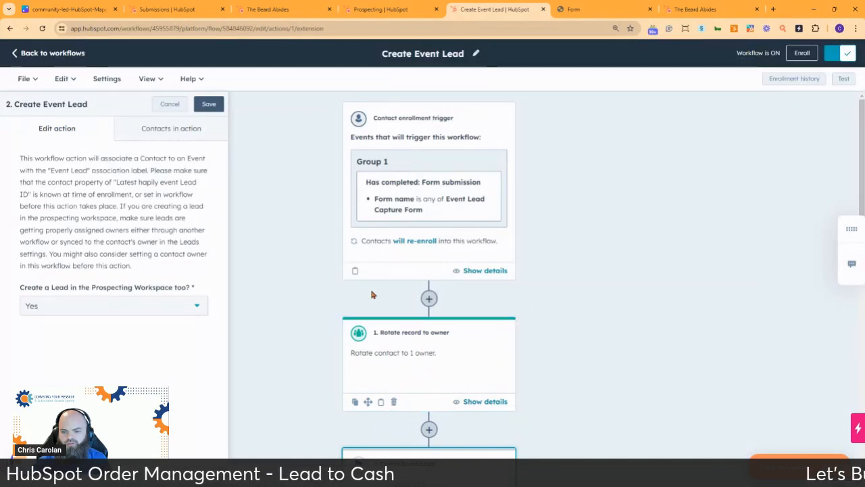
pyautogui.click(395, 403)
pyautogui.click(387, 430)
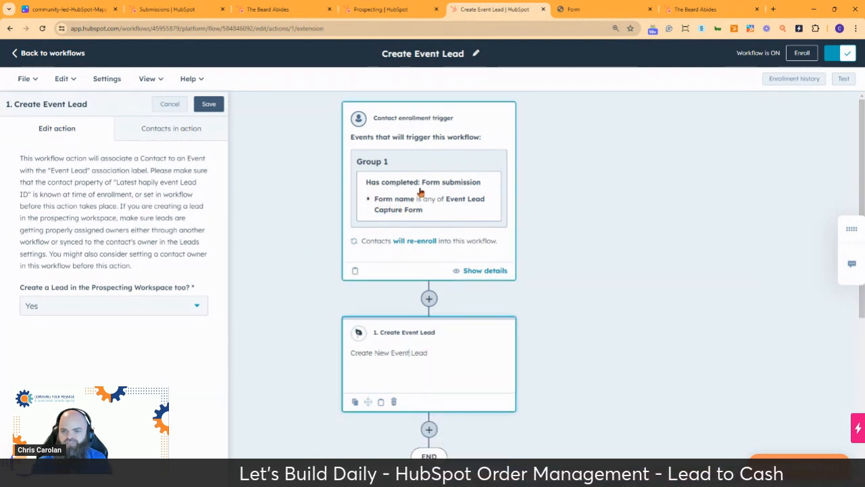
pyautogui.click(215, 107)
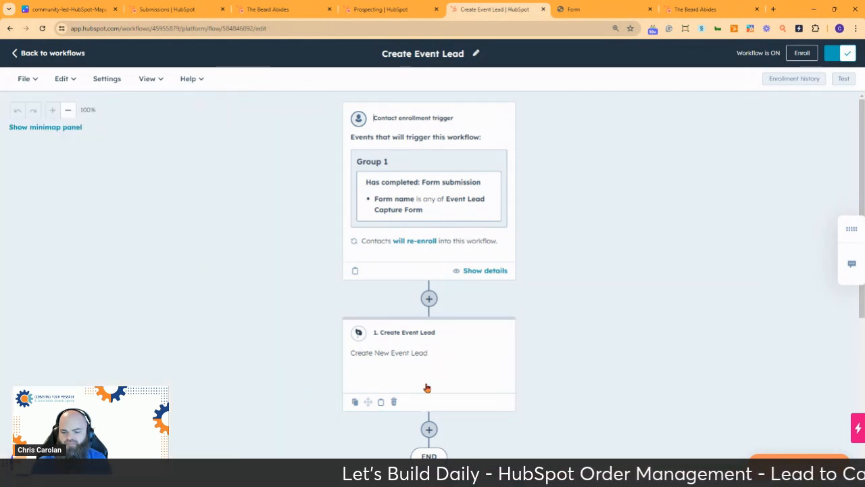
# Run the workflow test with the test contact chosen under Preview for.
pyautogui.click(843, 79)
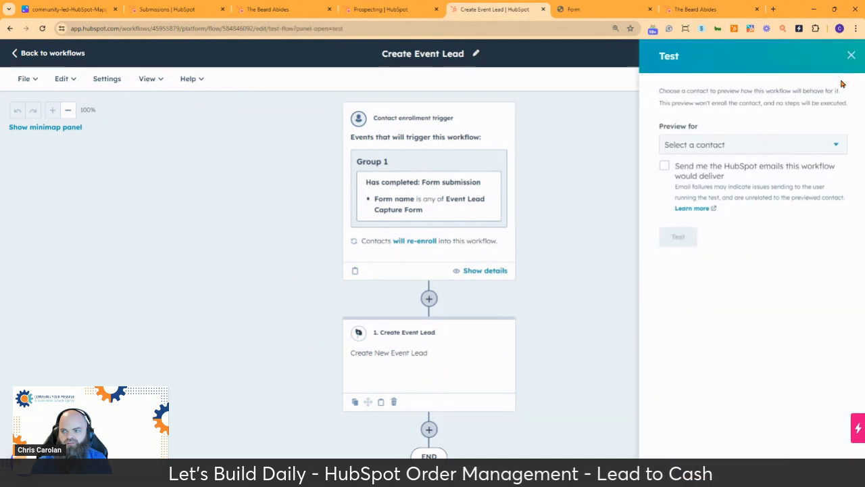
pyautogui.click(721, 145)
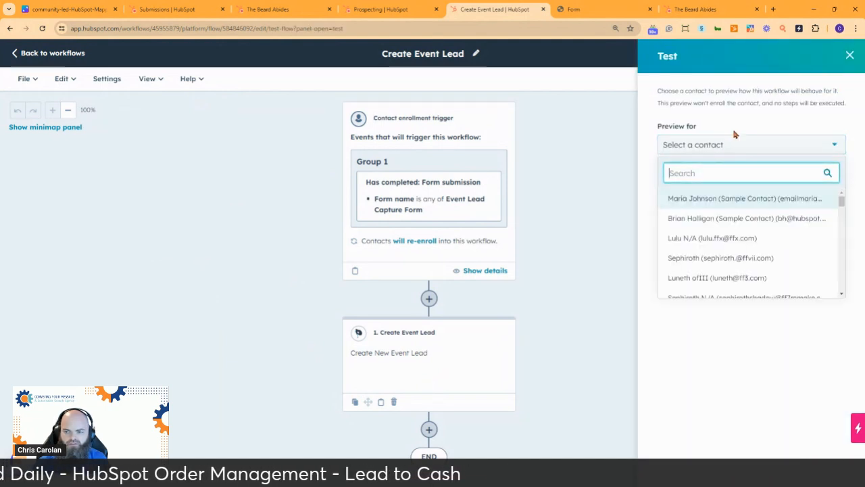
pyautogui.write('the')
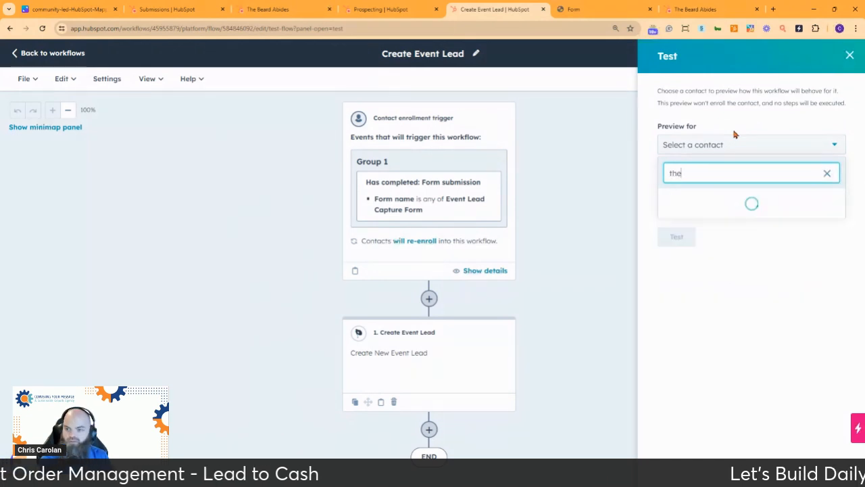
pyautogui.write('beard')
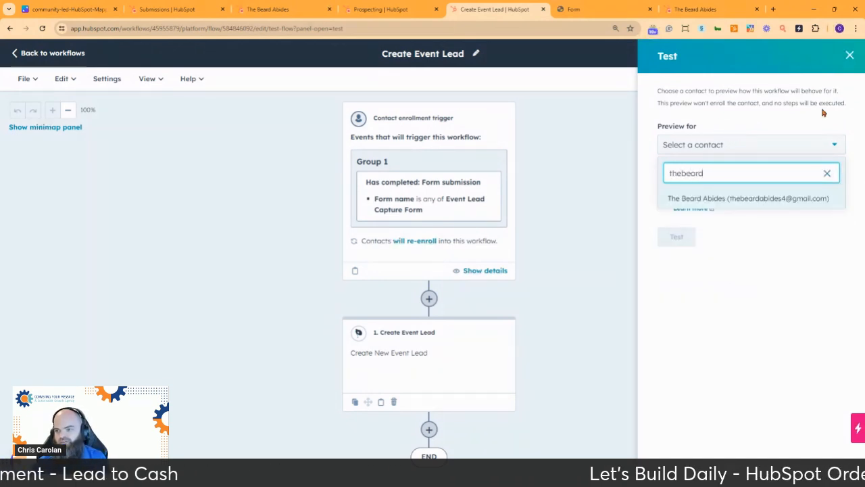
pyautogui.click(725, 201)
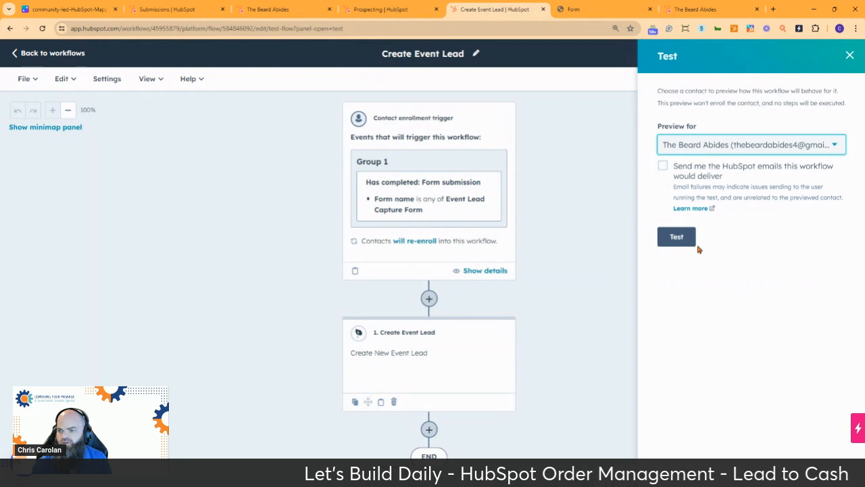
pyautogui.click(676, 238)
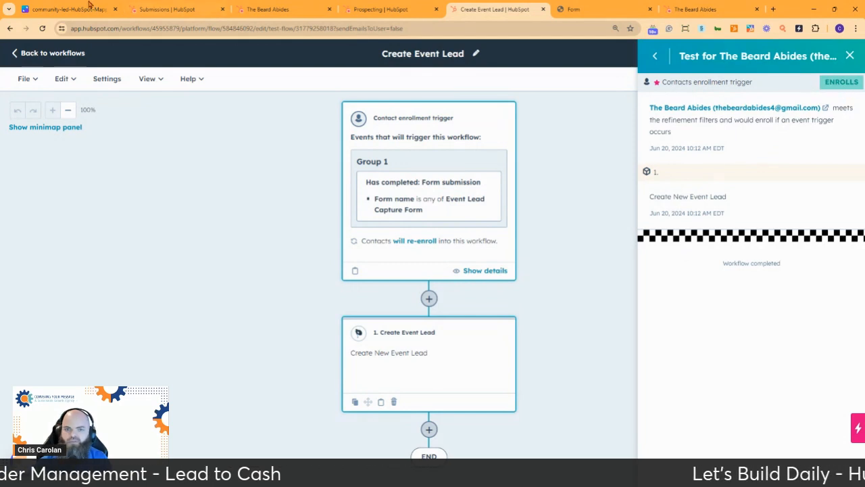
# Reload the test contact's record, then return to the Prospecting leads list.
pyautogui.click(283, 11)
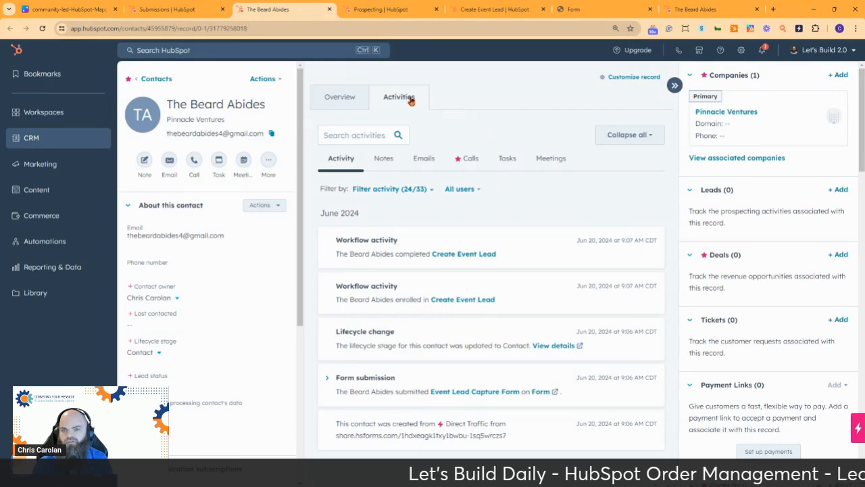
pyautogui.click(43, 29)
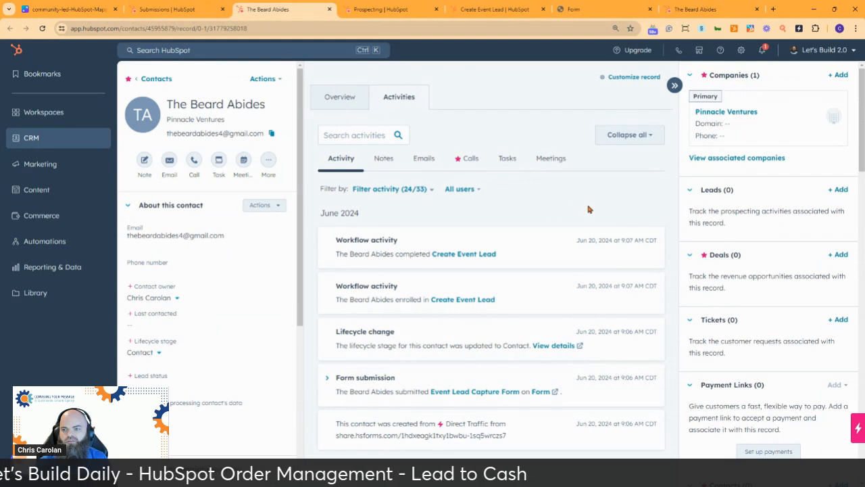
pyautogui.click(386, 9)
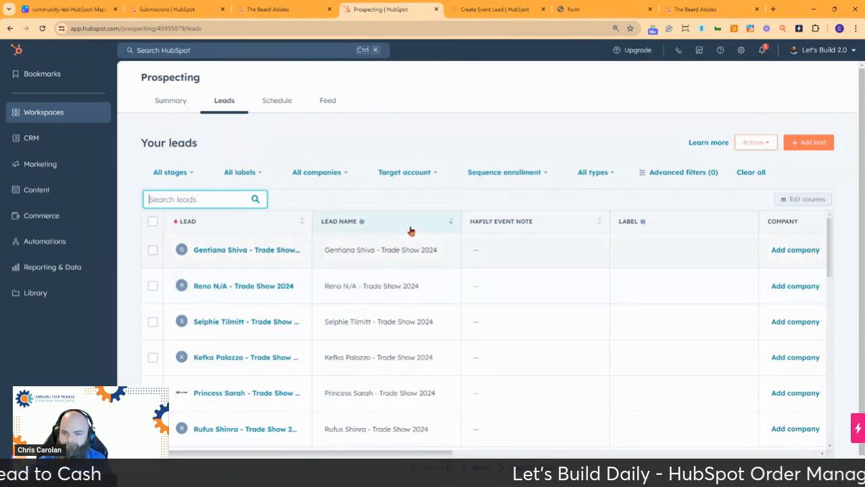
# Sort the Prospecting leads ascending by lead name and show page 2.
pyautogui.click(227, 207)
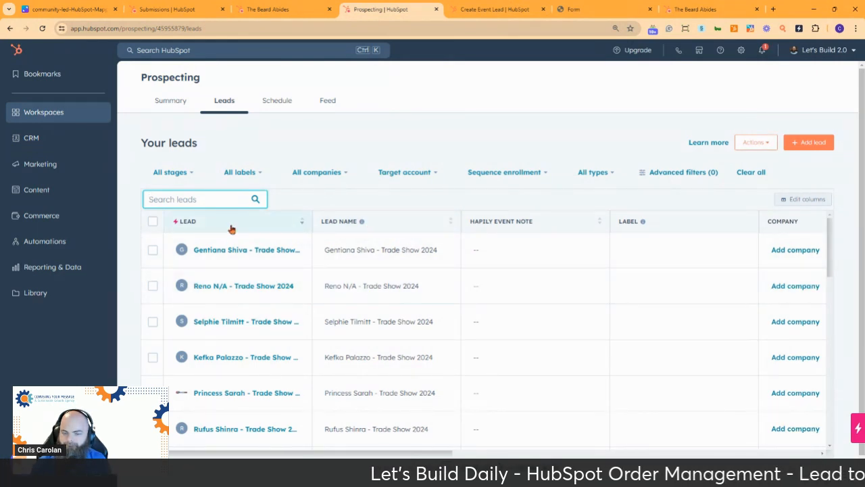
pyautogui.click(231, 229)
pyautogui.click(231, 223)
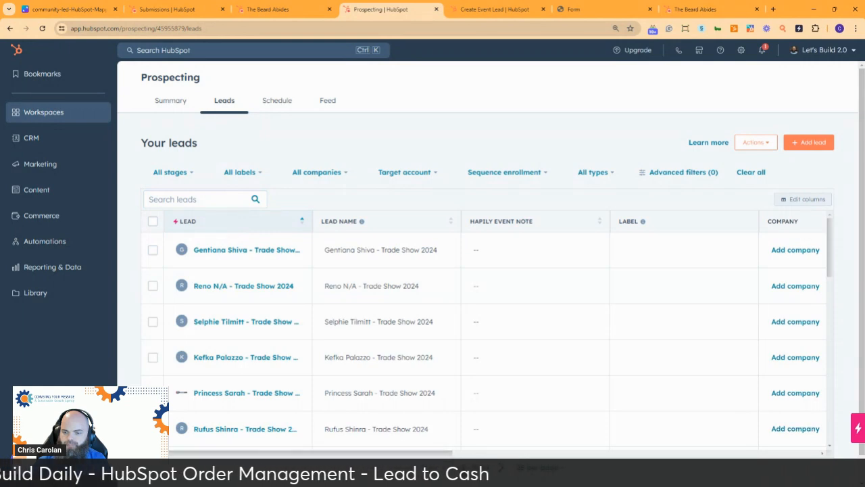
pyautogui.scroll(-10, 397, 248)
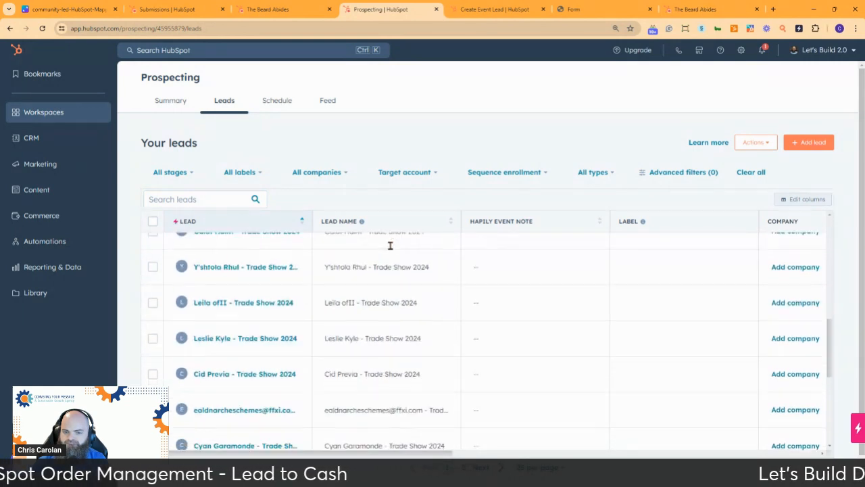
pyautogui.scroll(-2, 389, 246)
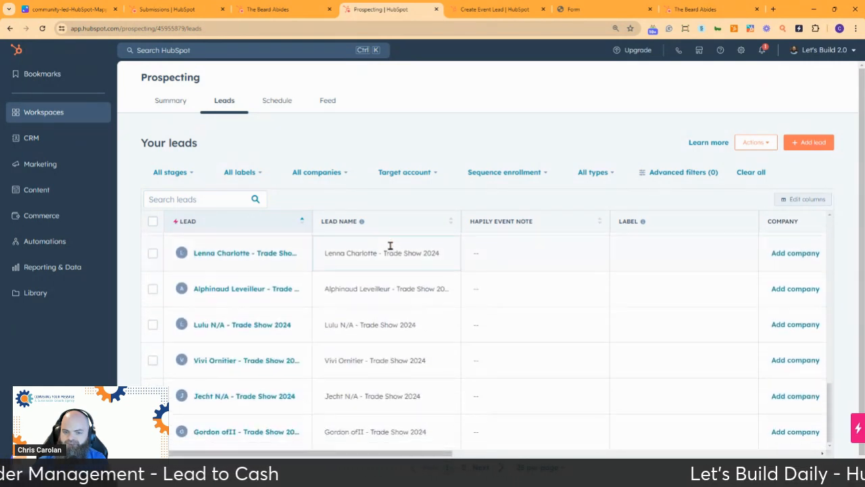
pyautogui.click(464, 467)
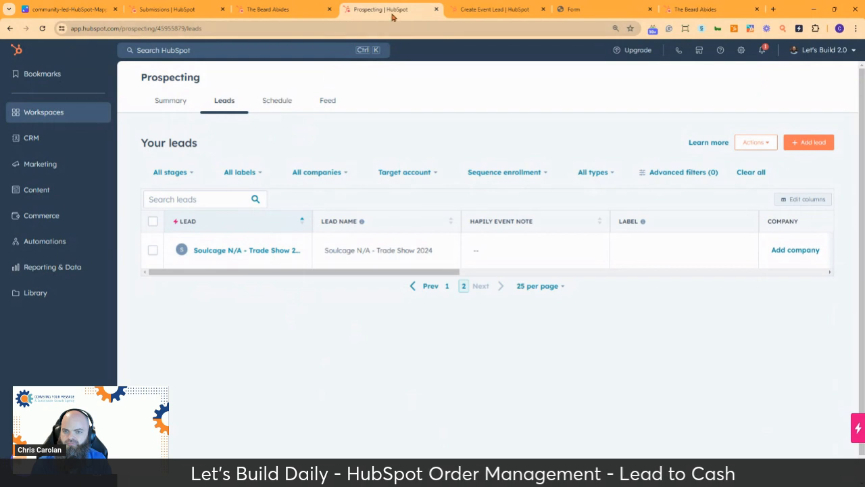
pyautogui.moveTo(505, 12)
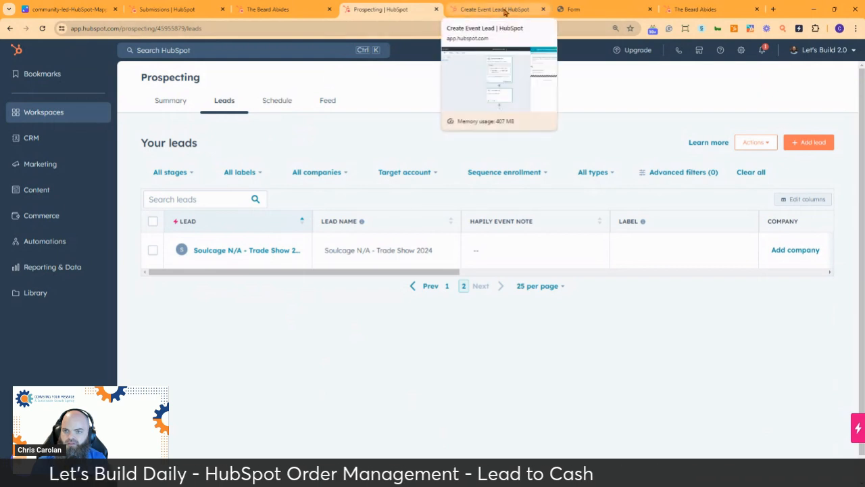
# Review the Event Lead Capture Form submission details, then go back to the test contact's record.
pyautogui.click(504, 10)
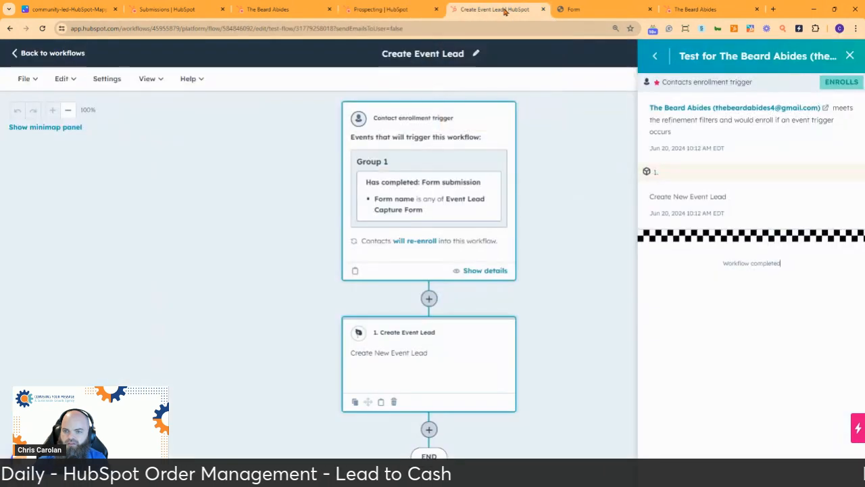
pyautogui.click(275, 11)
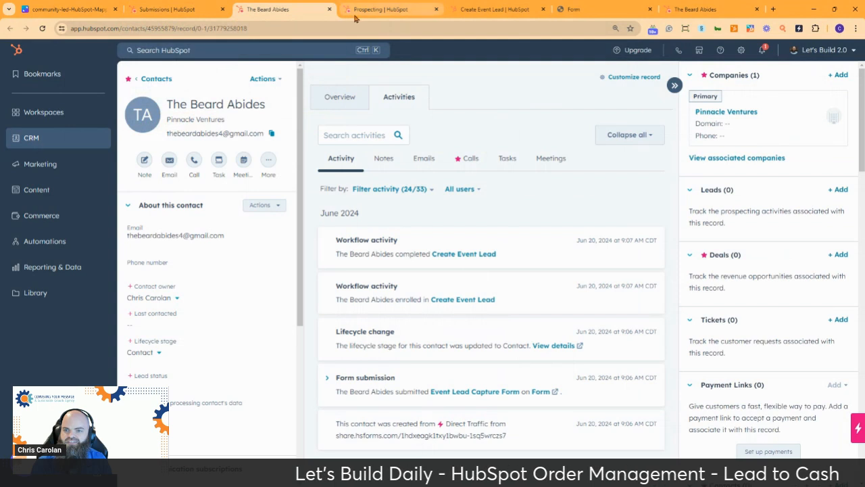
pyautogui.click(169, 11)
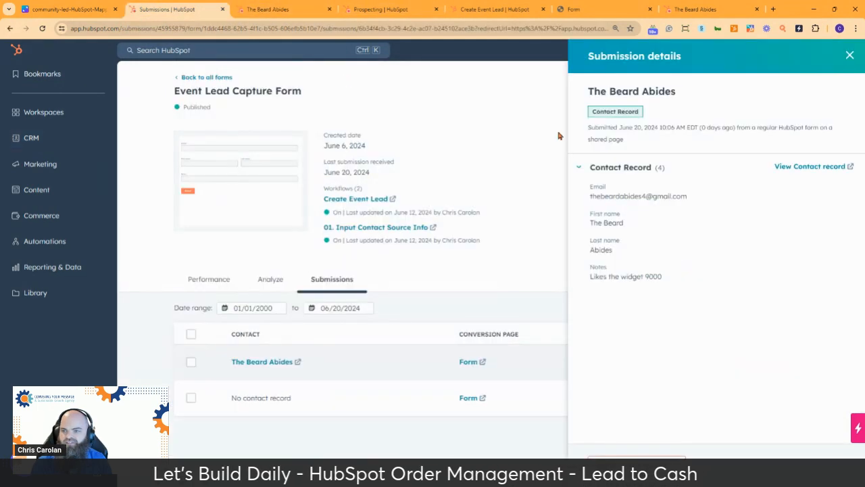
pyautogui.click(850, 56)
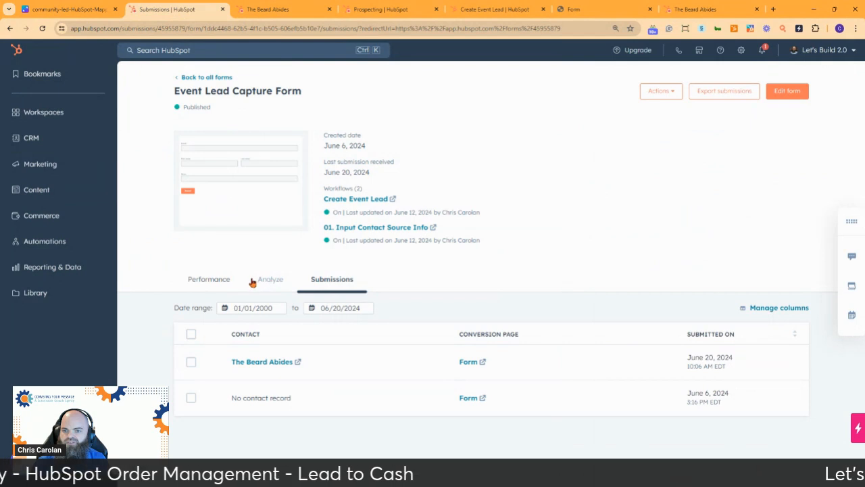
pyautogui.click(279, 11)
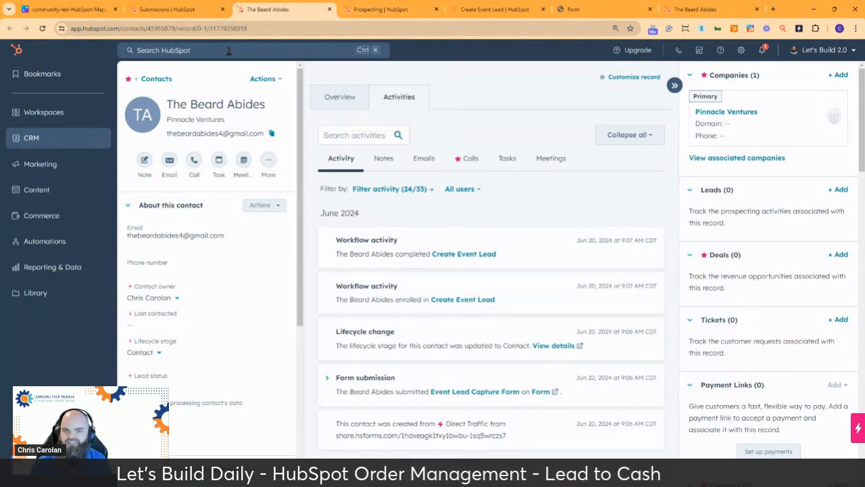
# Copy the Event Lead Capture form URL from the Trade Show 2024 hapily event record.
pyautogui.click(205, 51)
pyautogui.write('event')
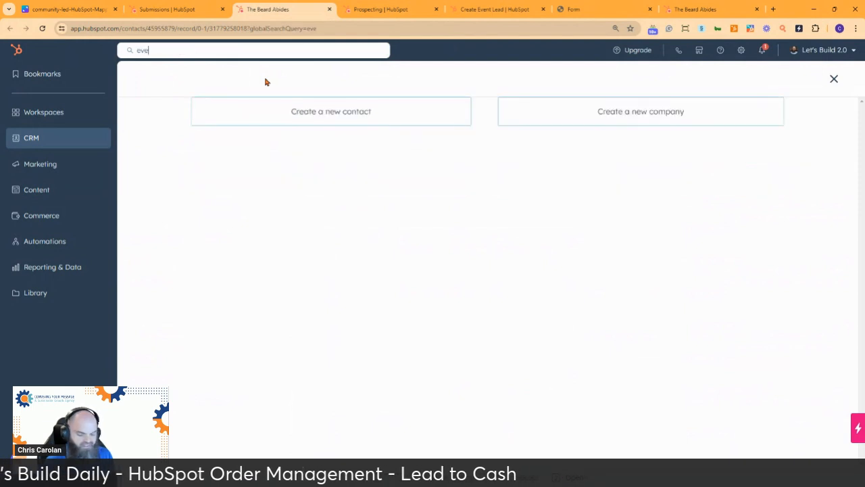
pyautogui.press('BackSpace')
pyautogui.press('BackSpace')
pyautogui.press('BackSpace')
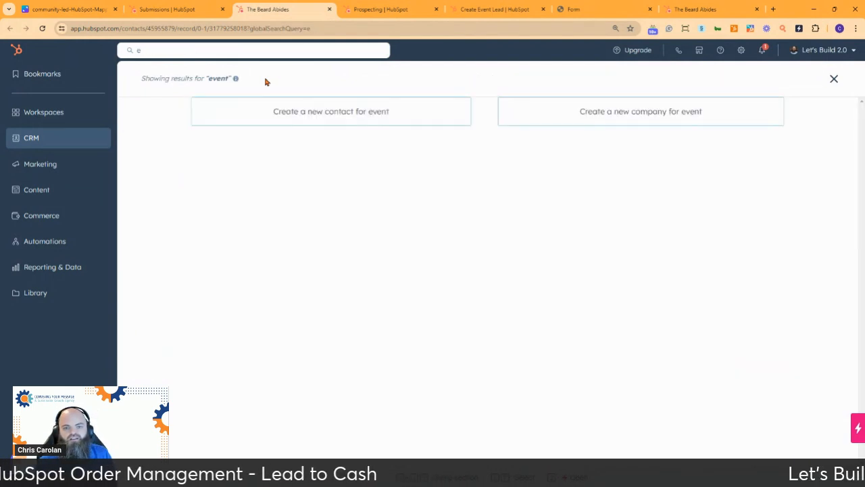
pyautogui.click(72, 135)
pyautogui.click(185, 171)
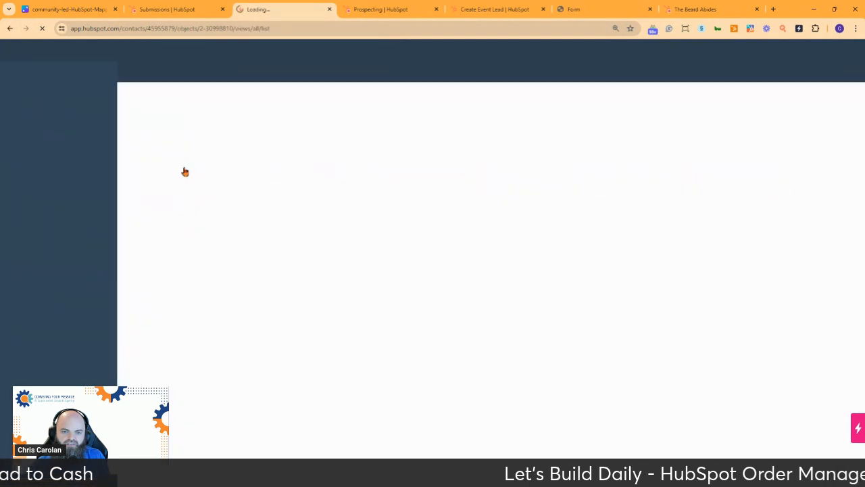
pyautogui.click(204, 203)
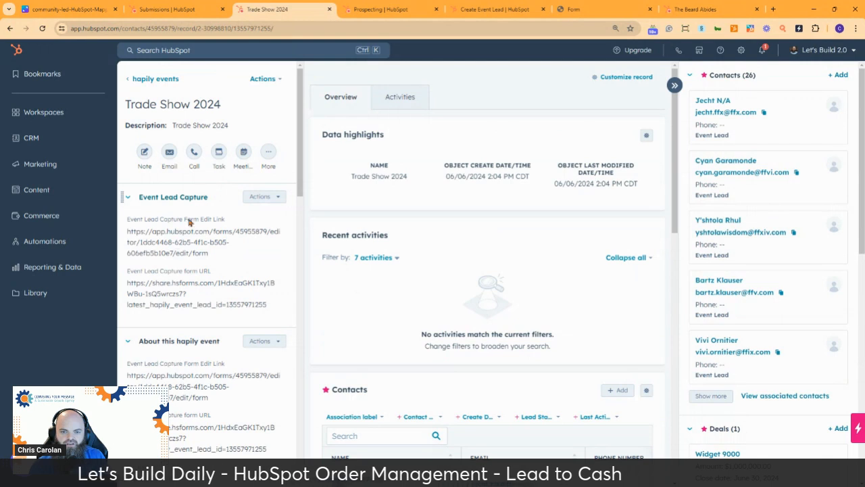
pyautogui.moveTo(269, 307); pyautogui.dragTo(100, 281)
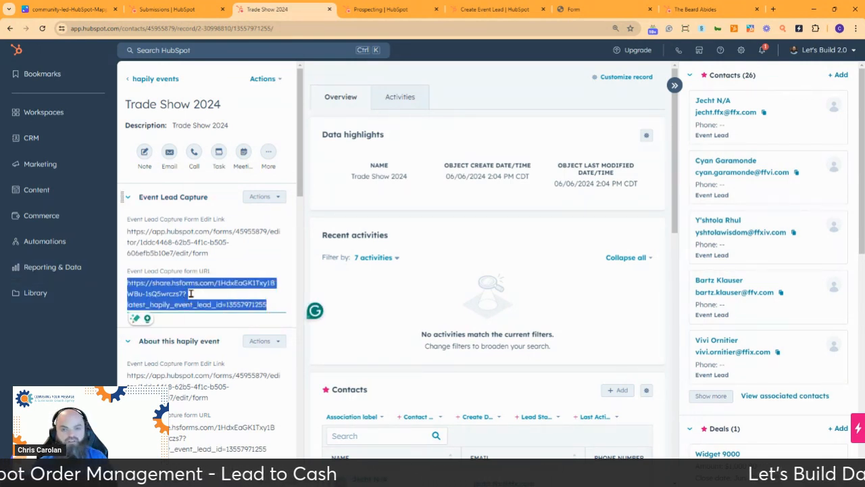
pyautogui.click(581, 10)
# Load the copied form URL carrying the event lead id.
pyautogui.click(304, 27)
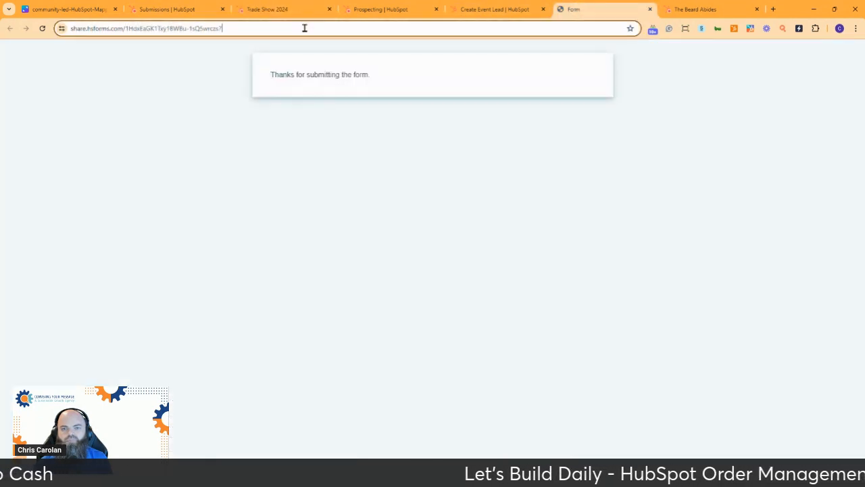
pyautogui.hotkey('ctrl', 'v')
pyautogui.press('Return')
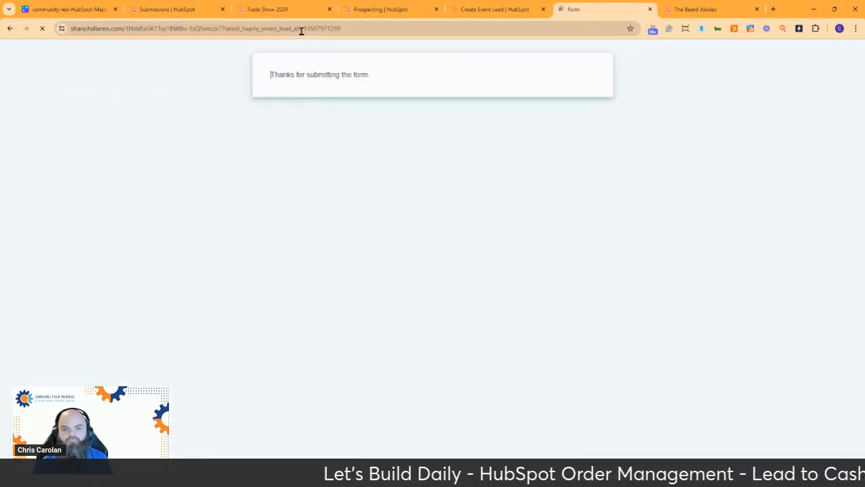
# Fill in the contact's email, first and last name, notes 'Likes the widget 9000', and submit.
pyautogui.click(291, 86)
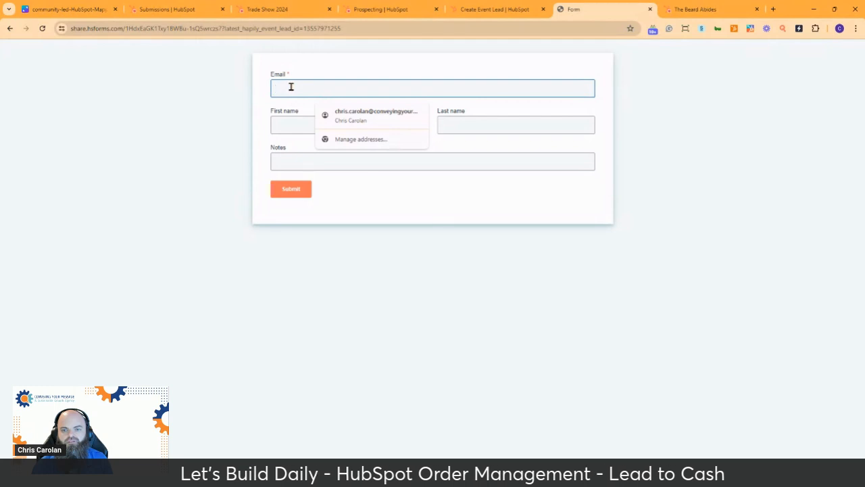
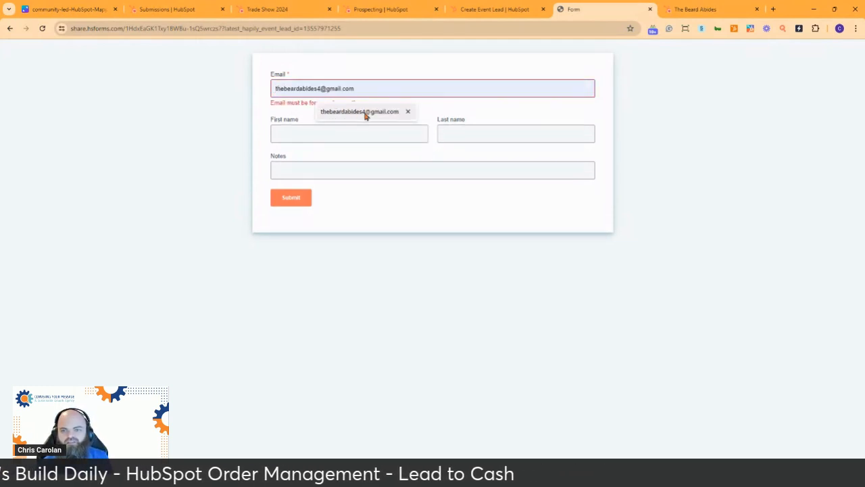
pyautogui.click(365, 112)
pyautogui.click(318, 120)
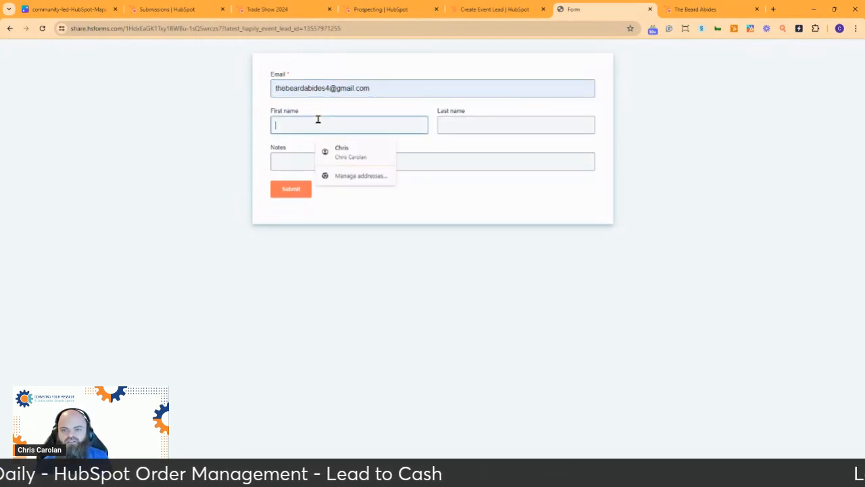
pyautogui.write('The Beard')
pyautogui.press('Tab')
pyautogui.write('A')
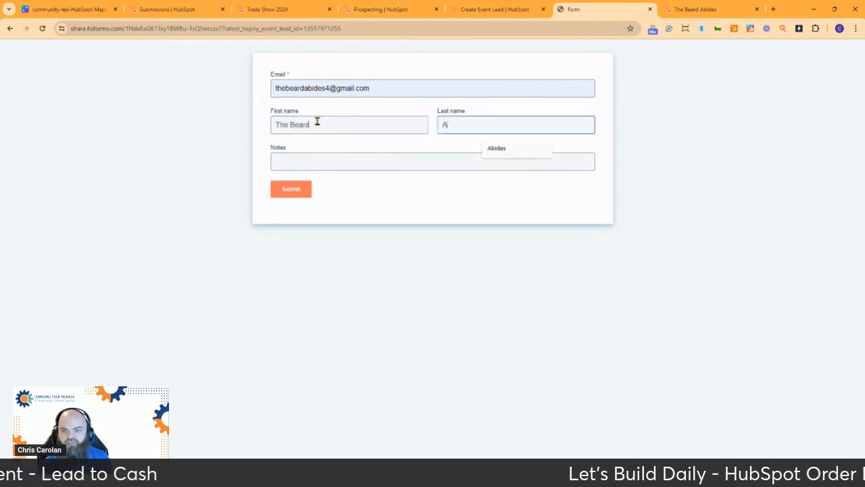
pyautogui.write('bides')
pyautogui.press('Tab')
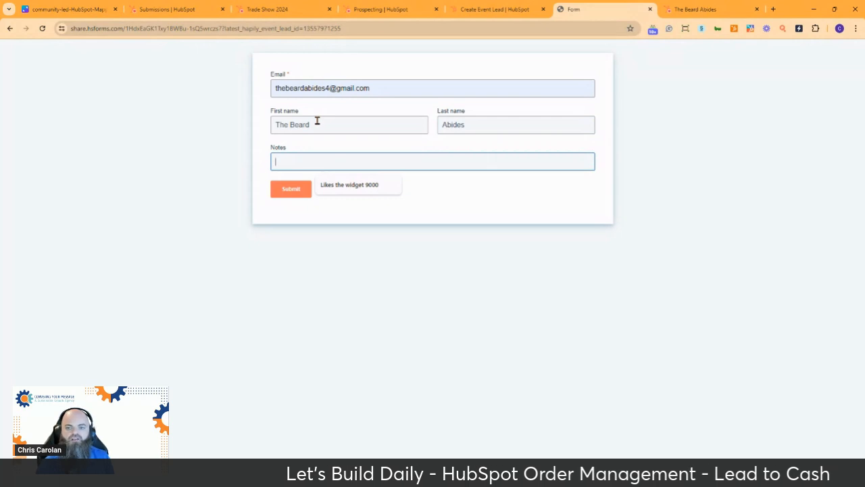
pyautogui.click(355, 187)
pyautogui.click(296, 193)
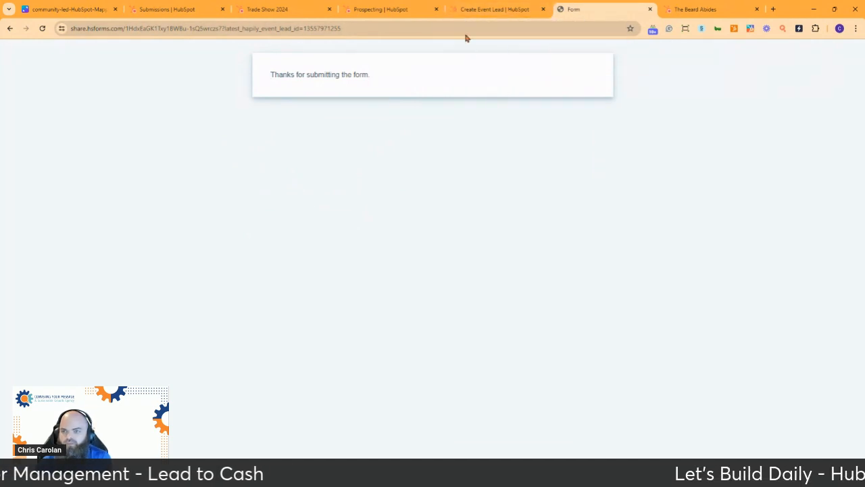
# Close the form and workflow tabs and reload the Event Lead Capture Form submissions list.
pyautogui.click(648, 10)
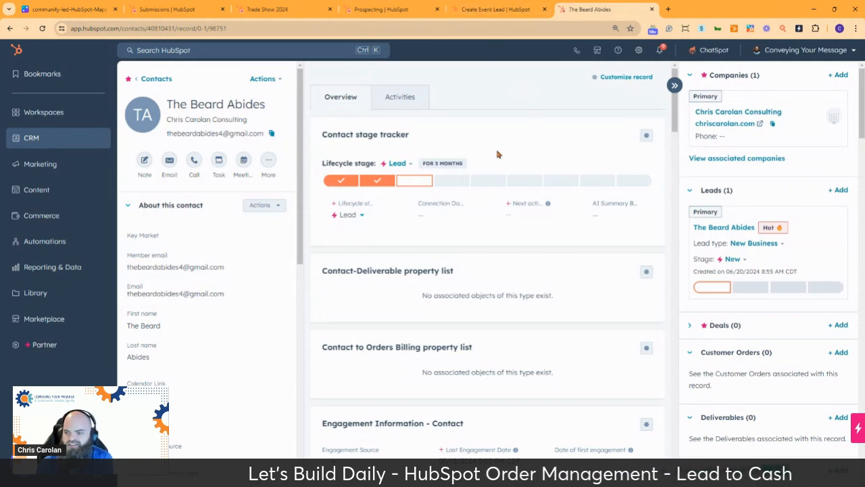
pyautogui.click(492, 10)
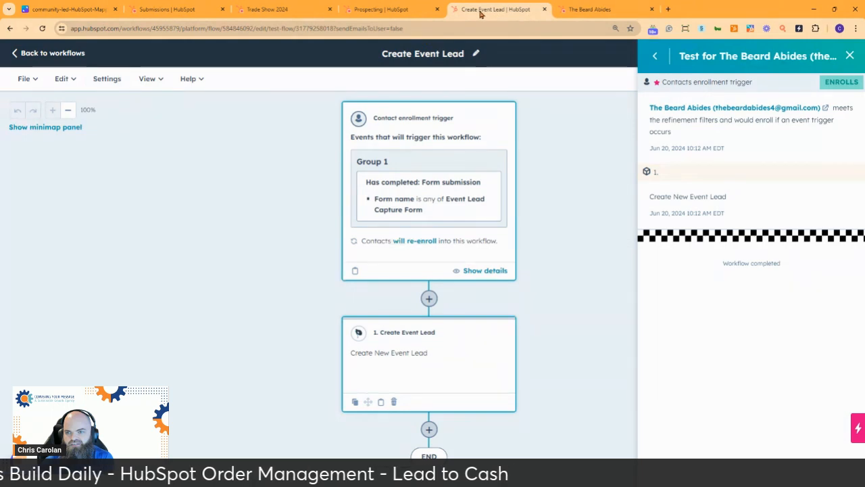
pyautogui.click(71, 55)
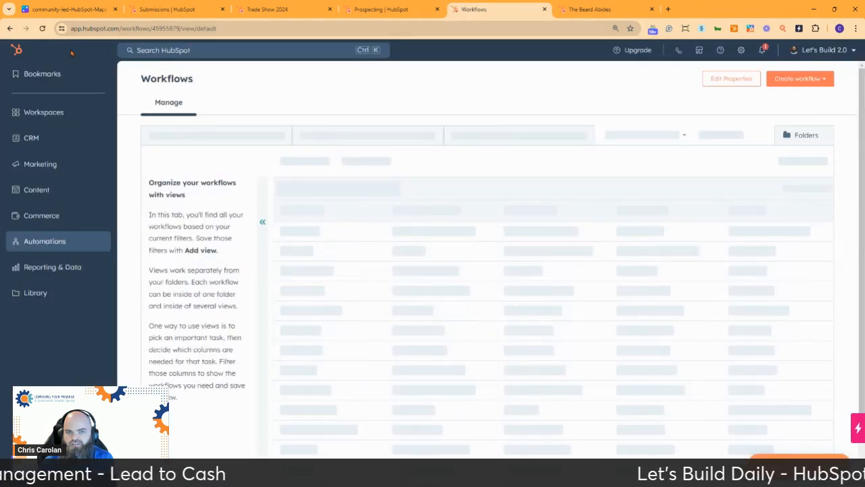
pyautogui.moveTo(56, 139)
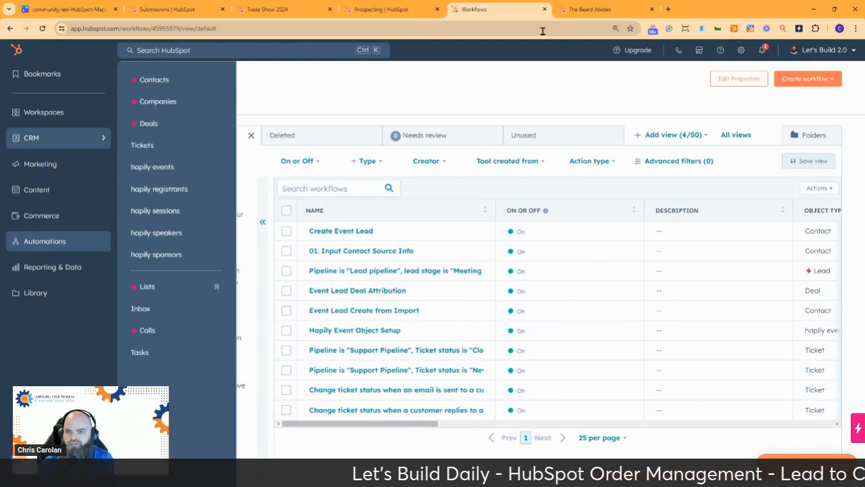
pyautogui.click(544, 10)
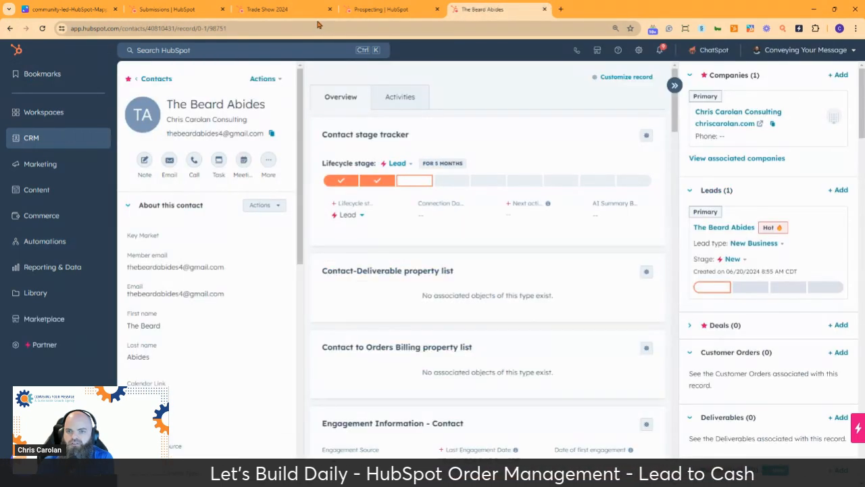
pyautogui.click(174, 11)
pyautogui.click(43, 29)
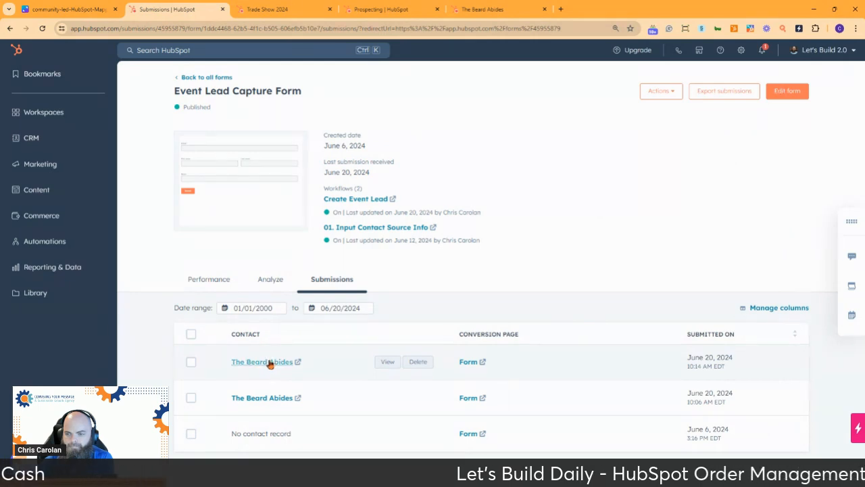
# Open the latest submission's contact record, check its activity feed, and reload it.
pyautogui.click(270, 363)
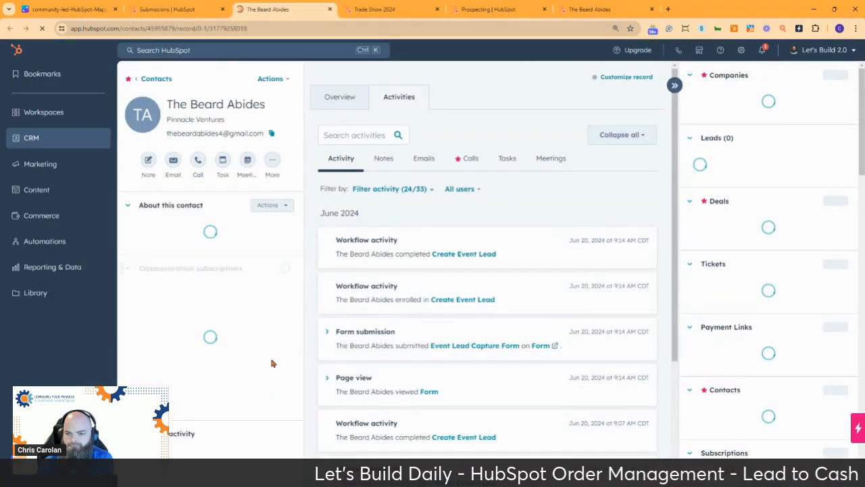
pyautogui.scroll(-2, 543, 202)
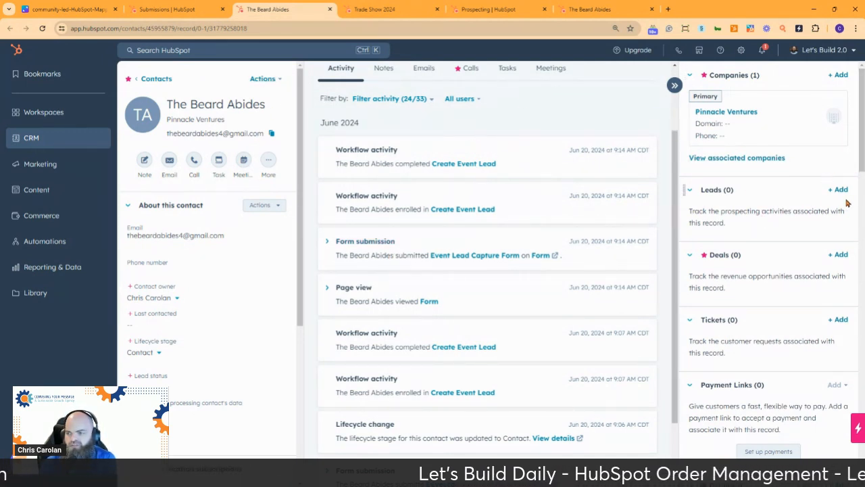
pyautogui.click(41, 29)
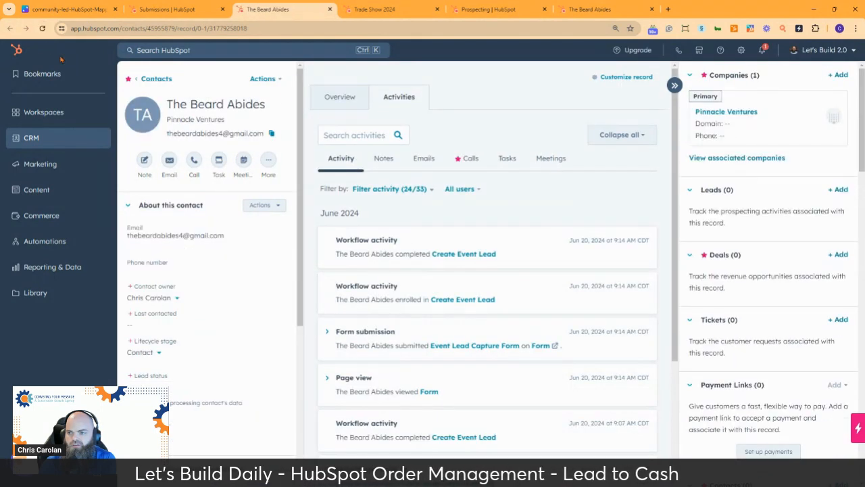
# Browse the existing leads across three pages for one to associate with the contact.
pyautogui.click(837, 190)
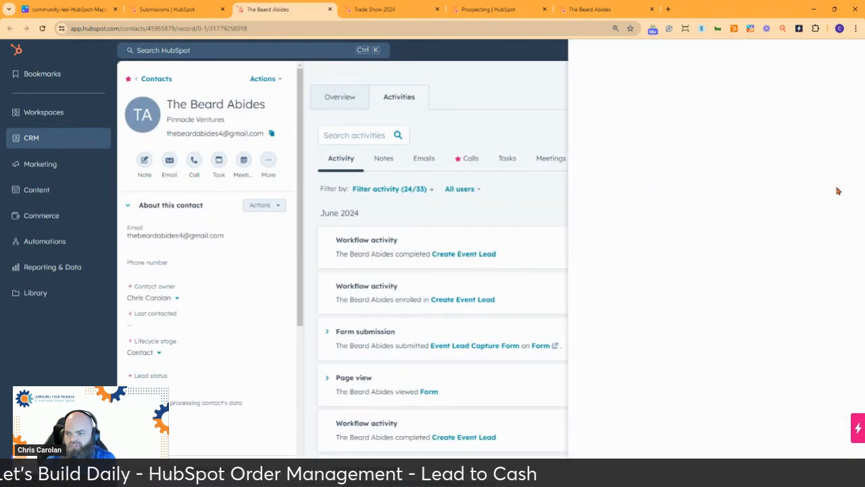
pyautogui.click(777, 105)
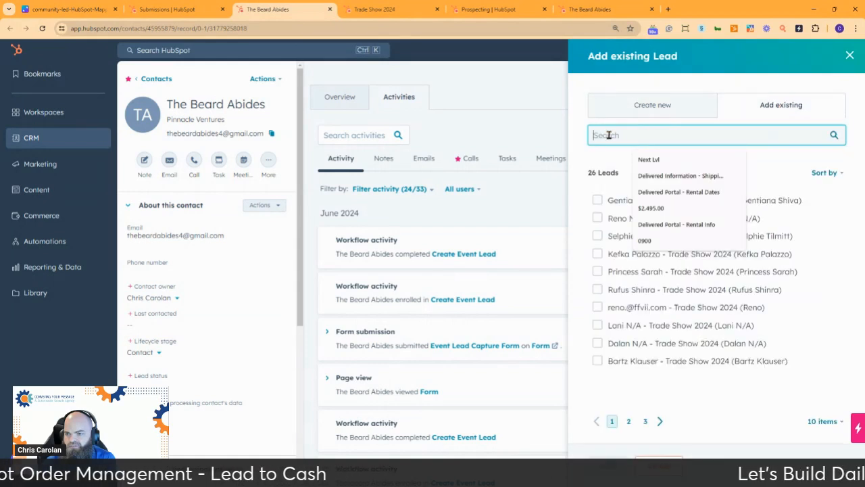
pyautogui.click(629, 422)
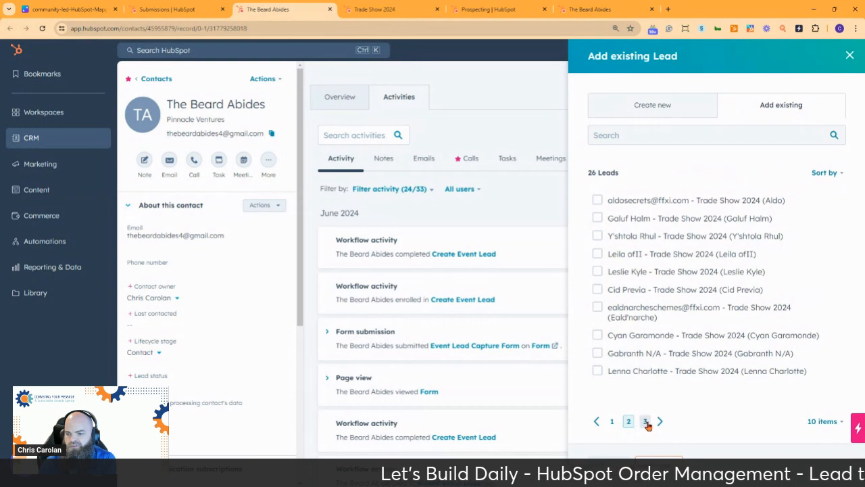
pyautogui.click(645, 421)
pyautogui.click(612, 421)
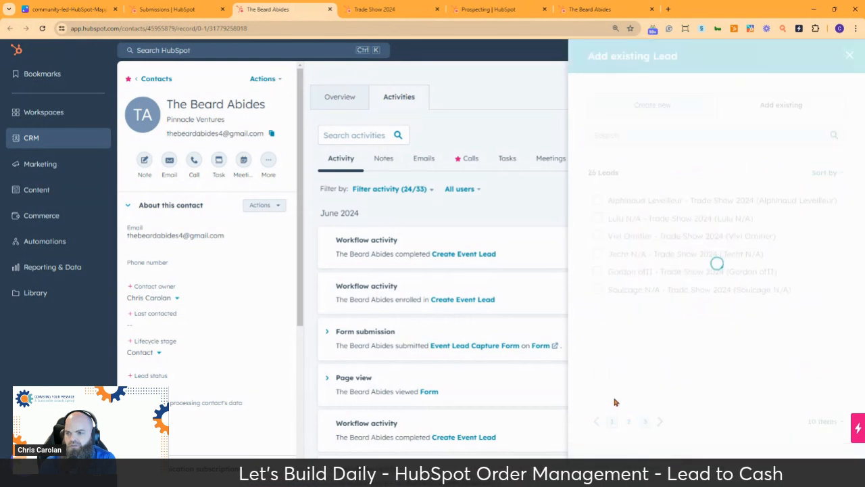
# Create a new lead labelled Hot for the contact.
pyautogui.click(659, 108)
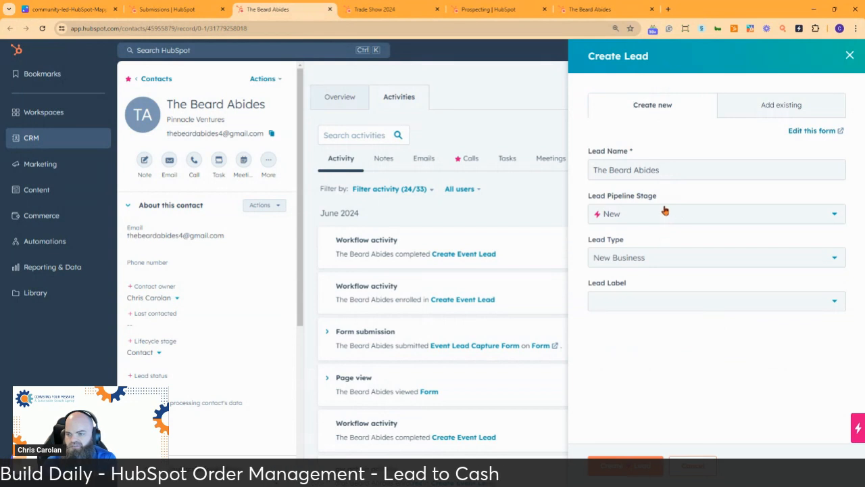
pyautogui.click(643, 302)
pyautogui.click(629, 347)
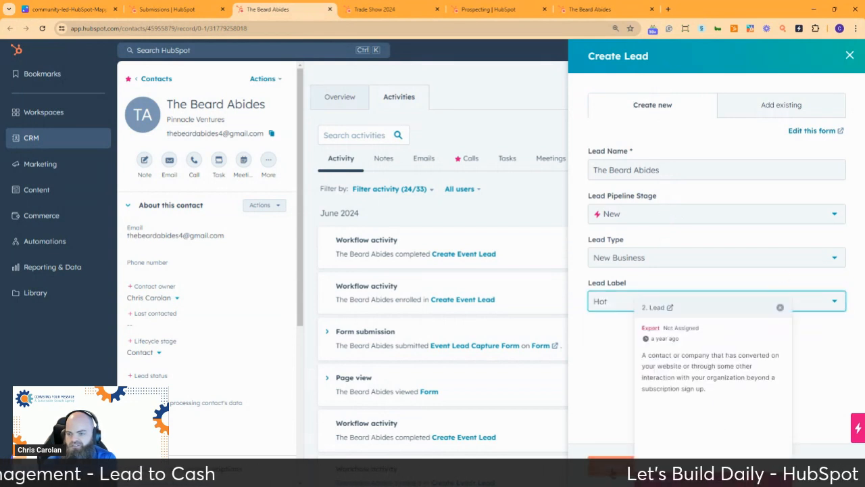
pyautogui.click(611, 471)
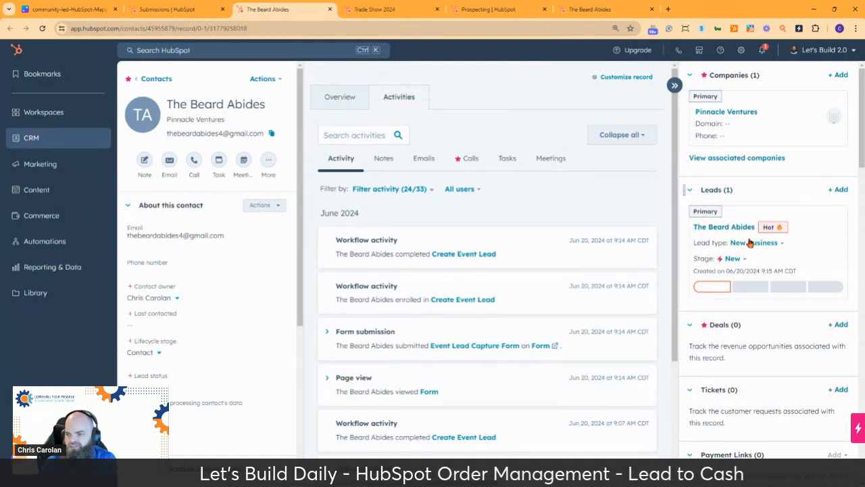
# Move the lead to Meeting Booked and name the new deal Pinnacle Ventures - Widget 9000.
pyautogui.click(734, 259)
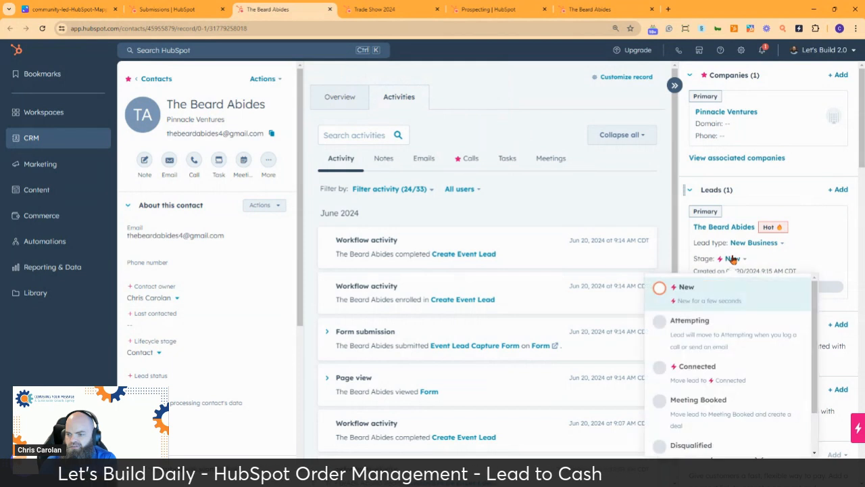
pyautogui.scroll(-2, 739, 325)
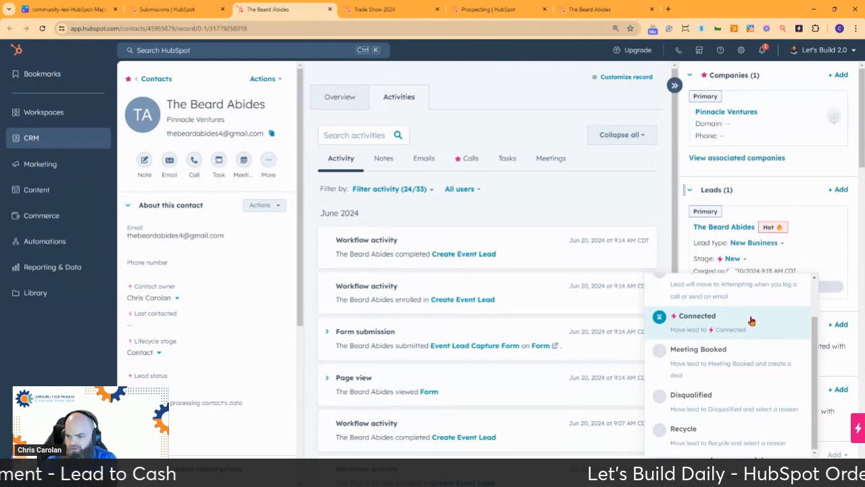
pyautogui.click(754, 360)
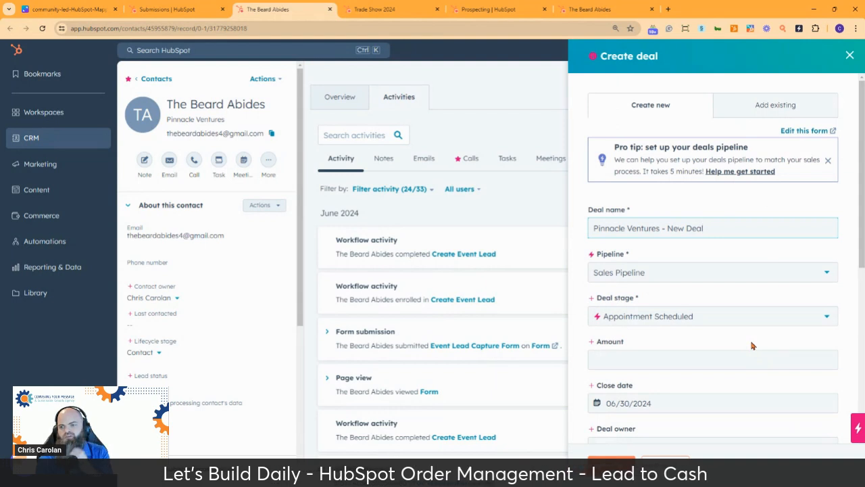
pyautogui.moveTo(707, 228); pyautogui.dragTo(668, 229)
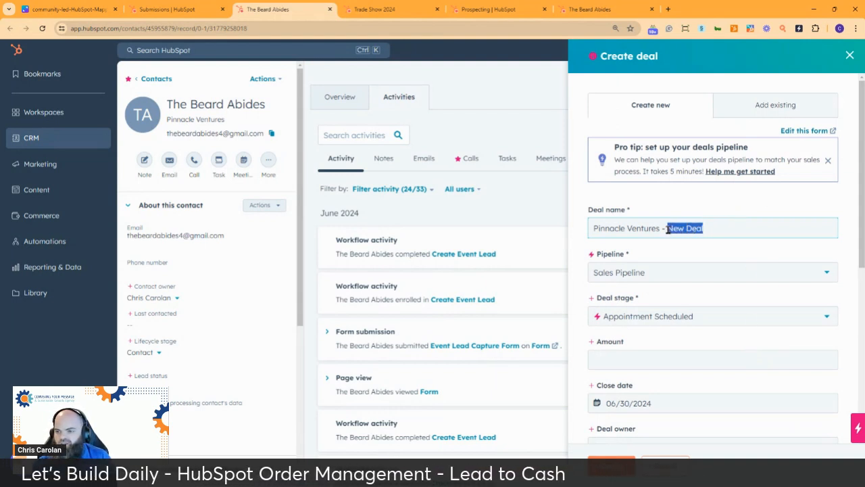
pyautogui.write('W')
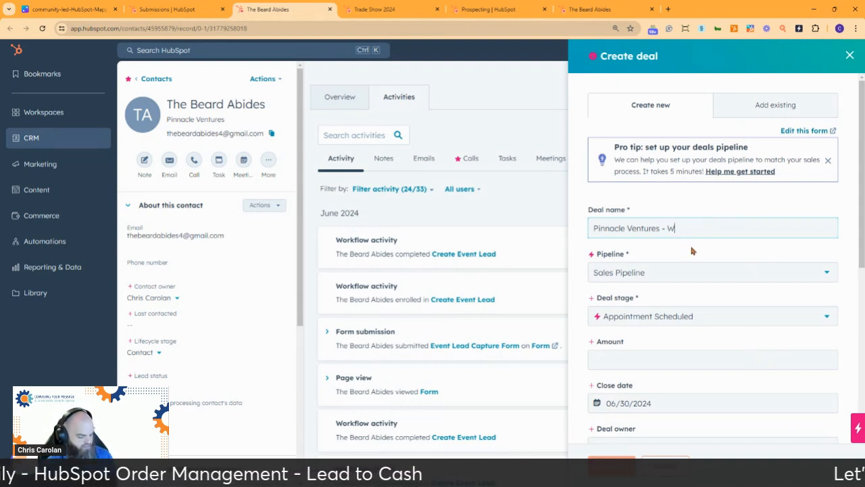
pyautogui.write('idget 9000')
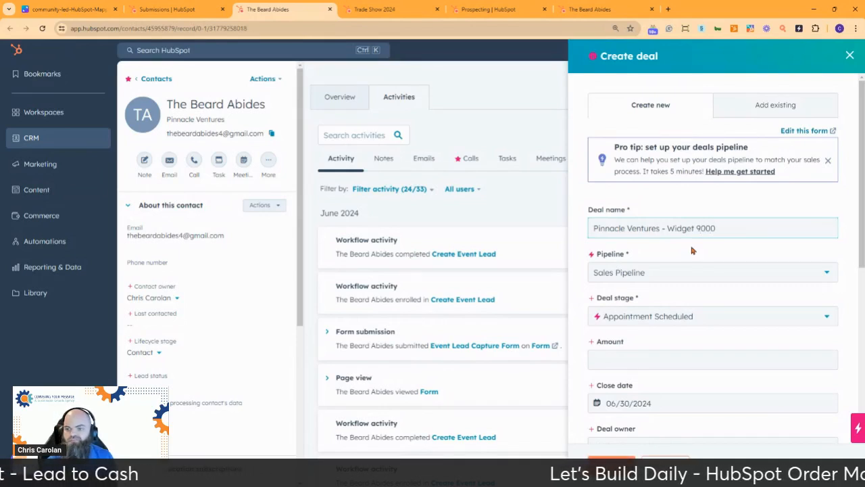
# Keep Sales Pipeline, set the deal stage to Decision Maker Bought-In, and begin adding a line item.
pyautogui.click(715, 272)
pyautogui.click(715, 272)
pyautogui.click(701, 322)
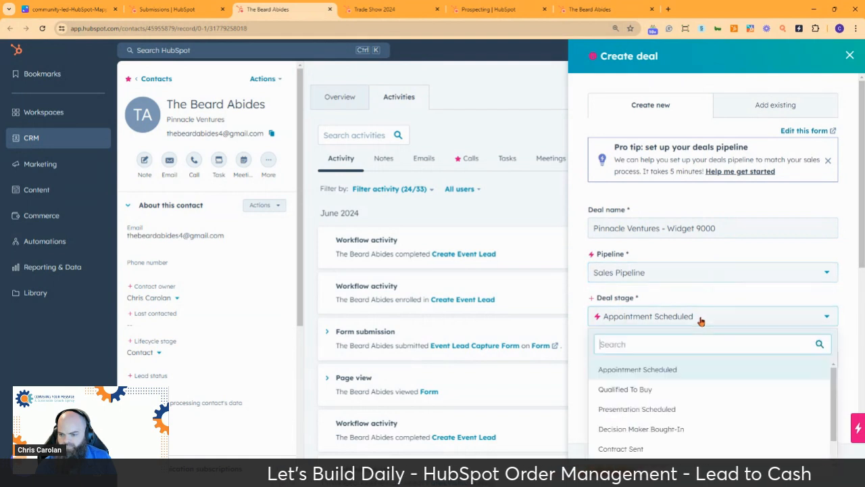
pyautogui.scroll(-1, 741, 383)
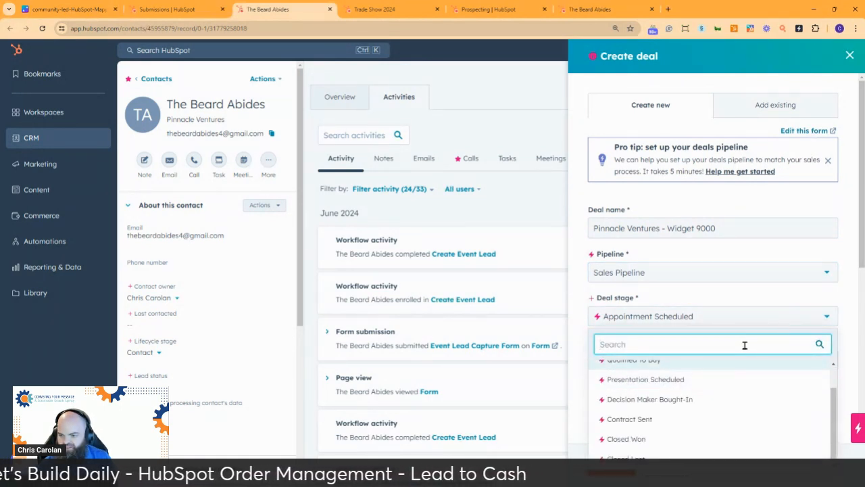
pyautogui.click(728, 401)
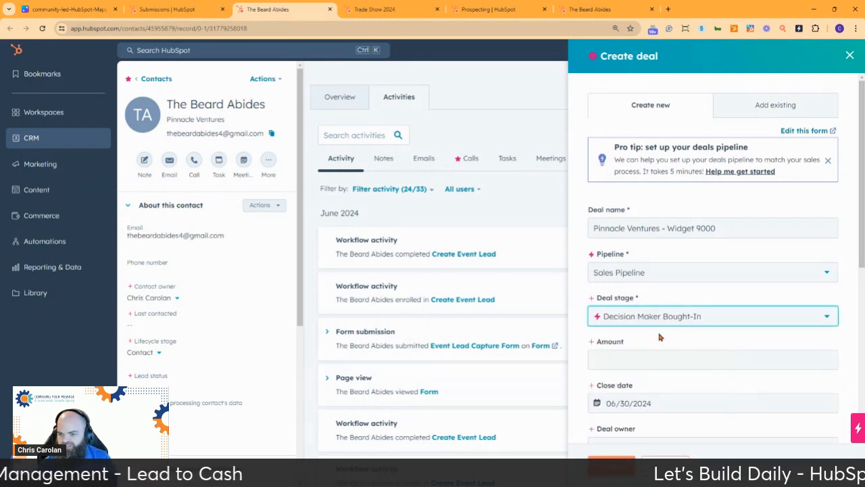
pyautogui.scroll(-2, 699, 292)
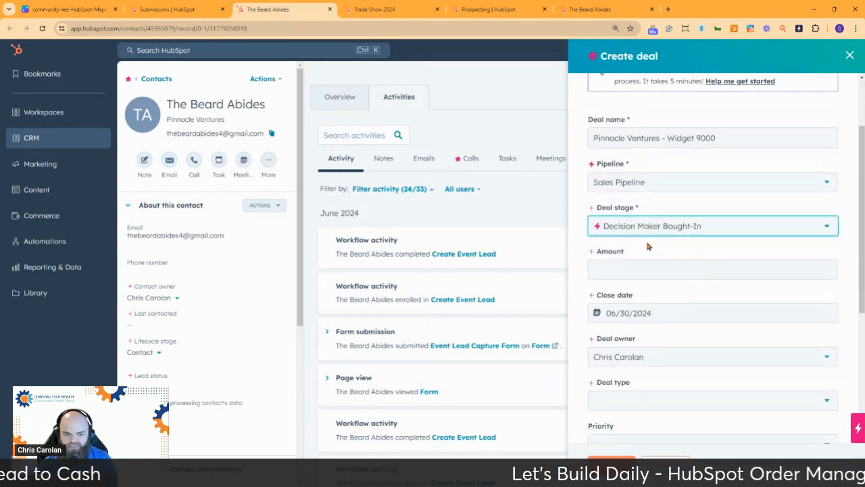
pyautogui.scroll(-5, 709, 270)
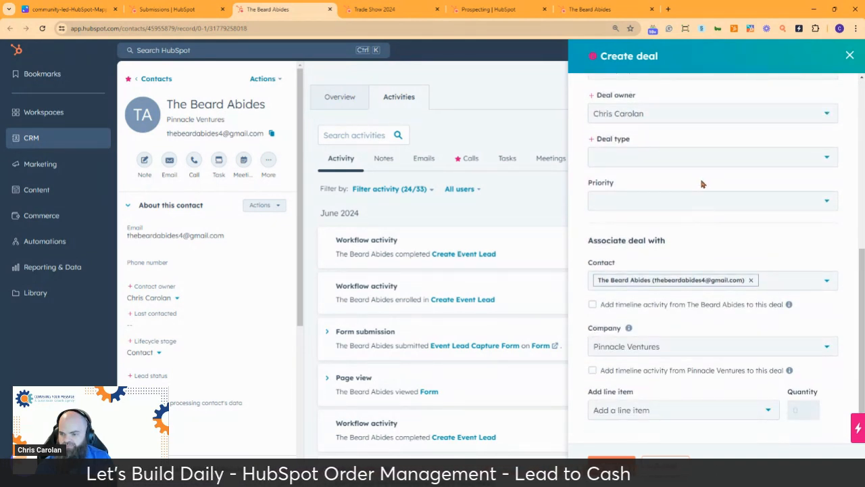
pyautogui.click(681, 410)
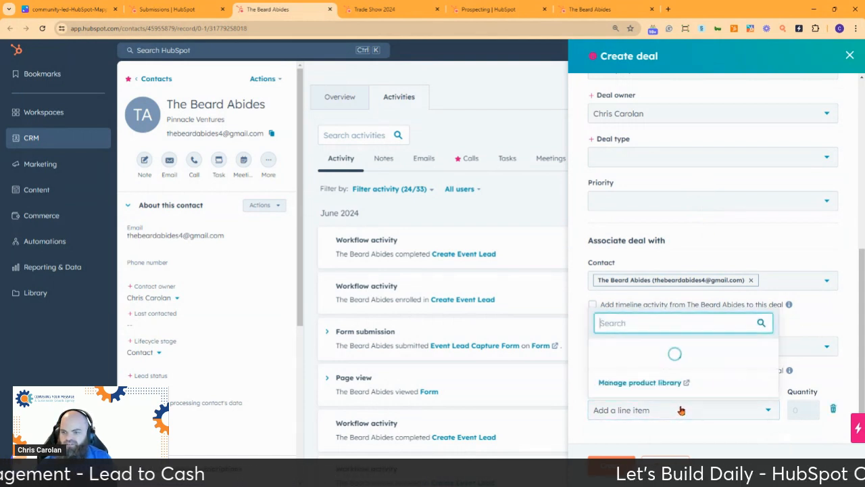
# From the product library, start a new product named Widget 9000.
pyautogui.click(641, 383)
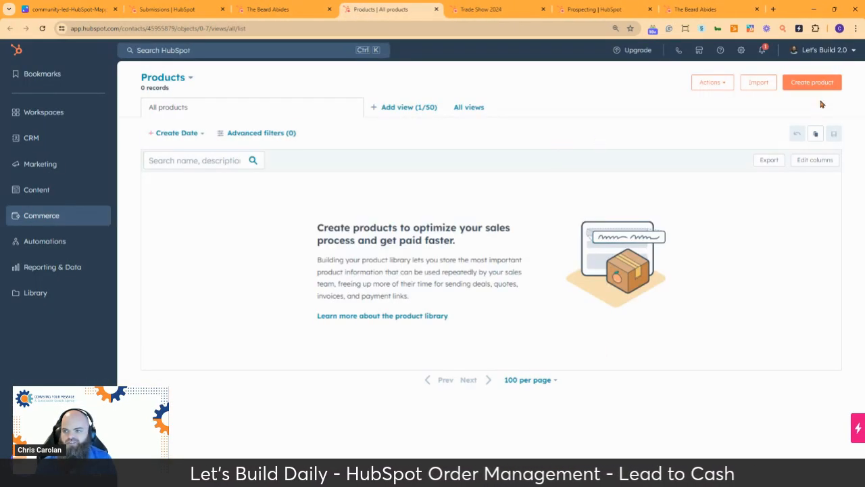
pyautogui.click(812, 83)
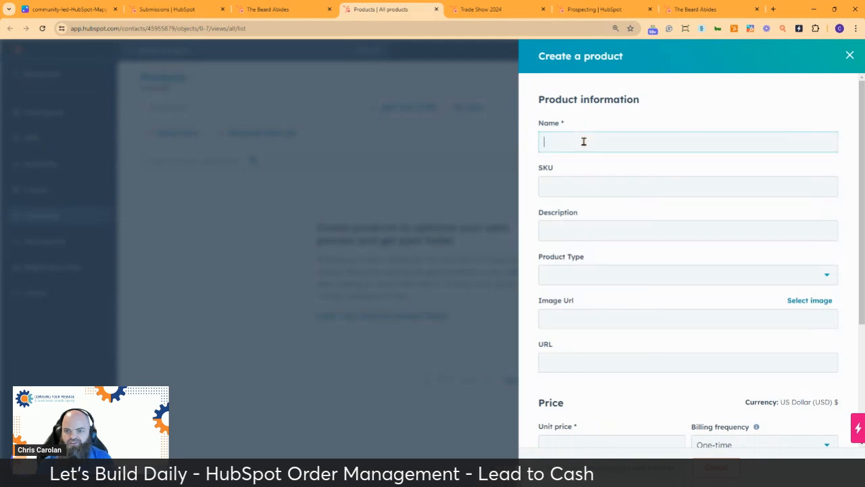
pyautogui.write('Widget 9000')
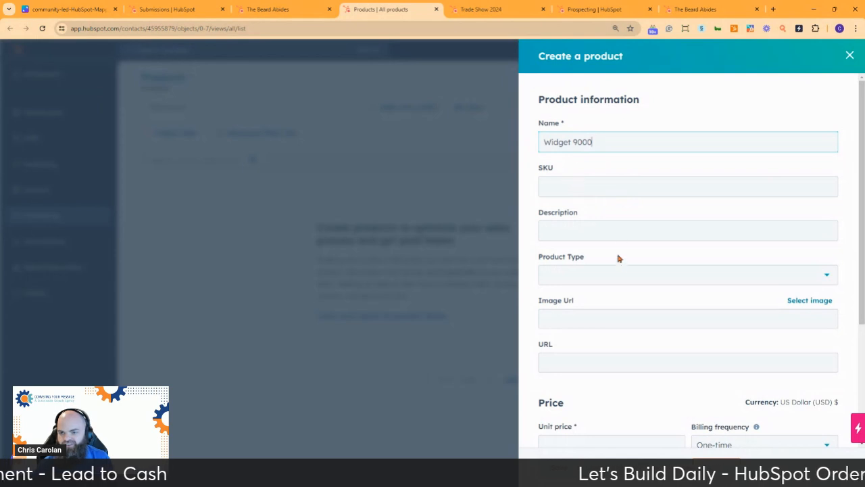
pyautogui.scroll(-2, 618, 257)
pyautogui.scroll(-1, 619, 252)
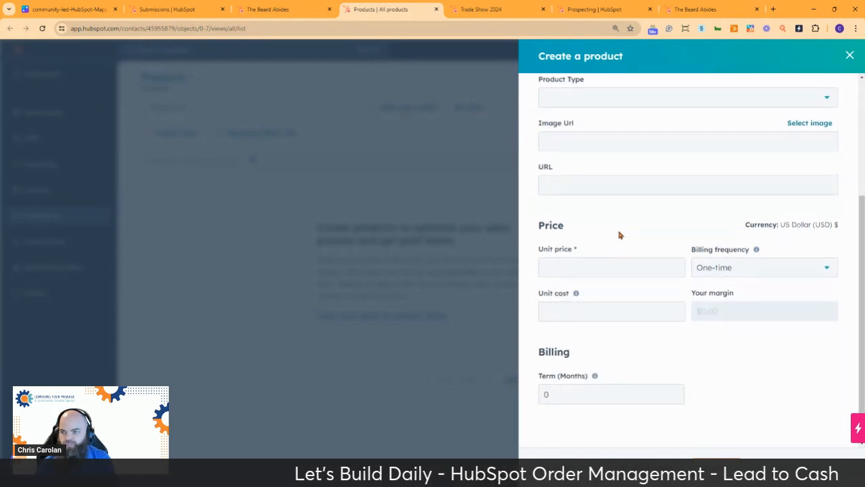
# Set the product's unit price to $8,995.00 and keep One-time billing frequency.
pyautogui.click(600, 268)
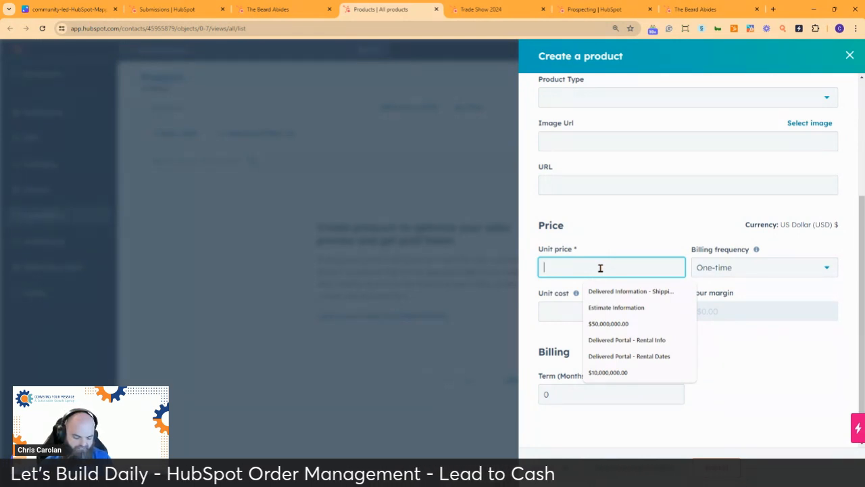
pyautogui.write('9')
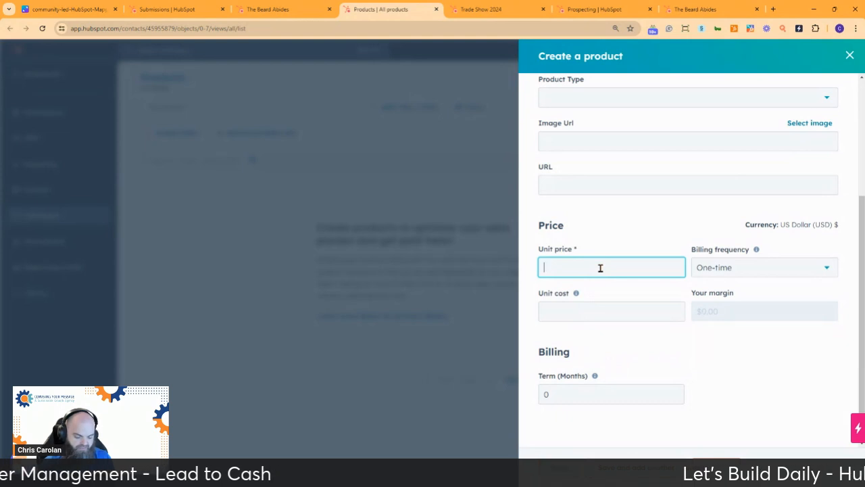
pyautogui.write('995')
pyautogui.click(719, 375)
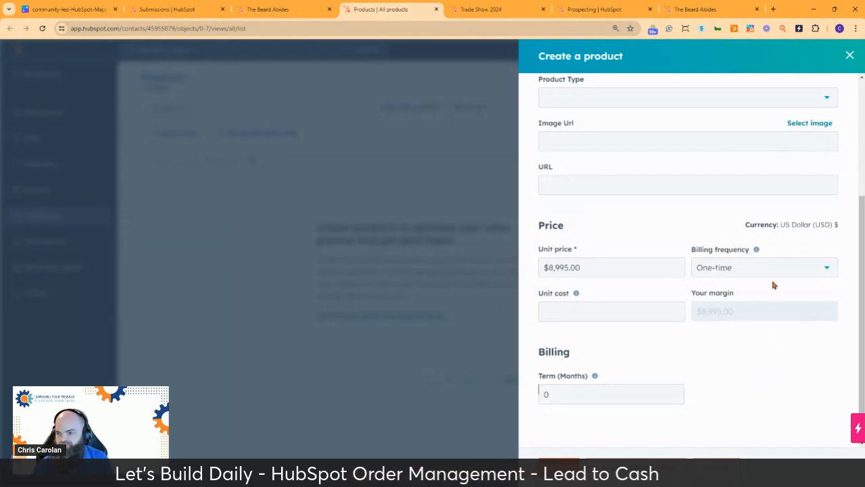
pyautogui.click(751, 267)
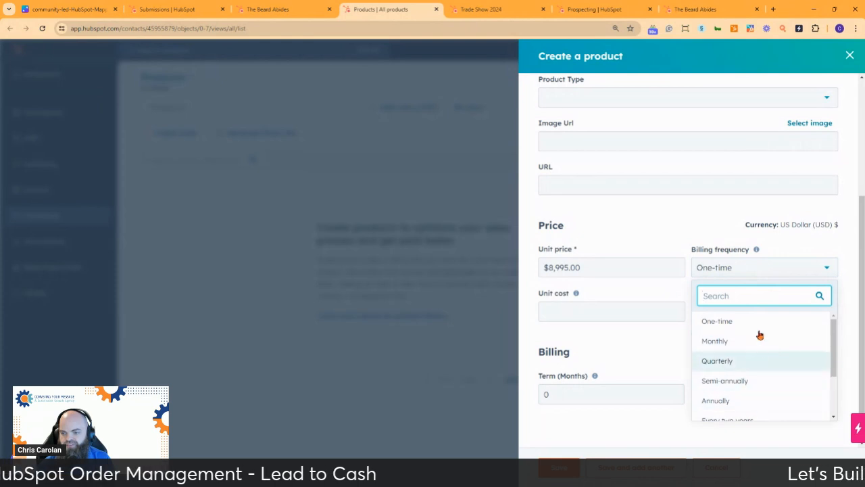
pyautogui.click(689, 236)
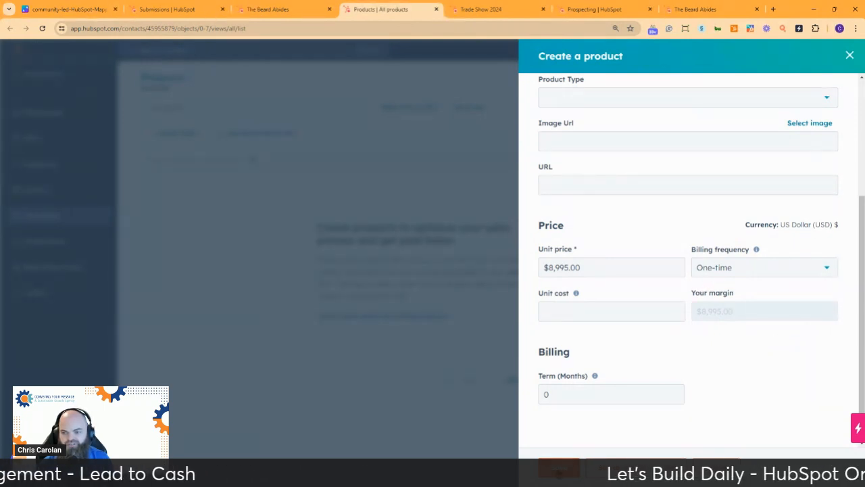
# Save the Widget 9000 product and choose to create a payment link for it.
pyautogui.click(558, 467)
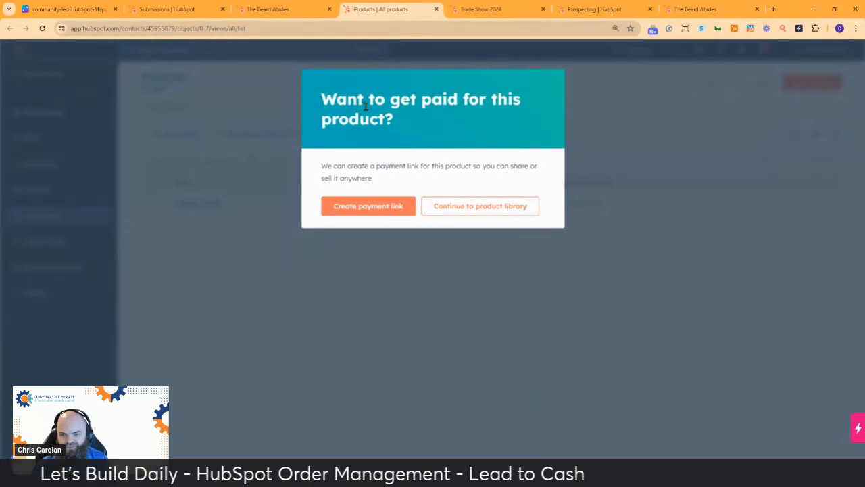
pyautogui.click(363, 207)
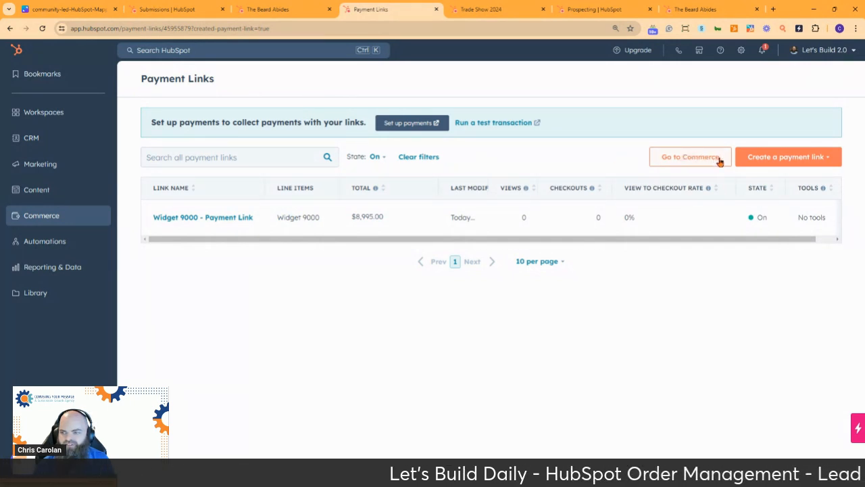
pyautogui.click(796, 156)
pyautogui.click(797, 156)
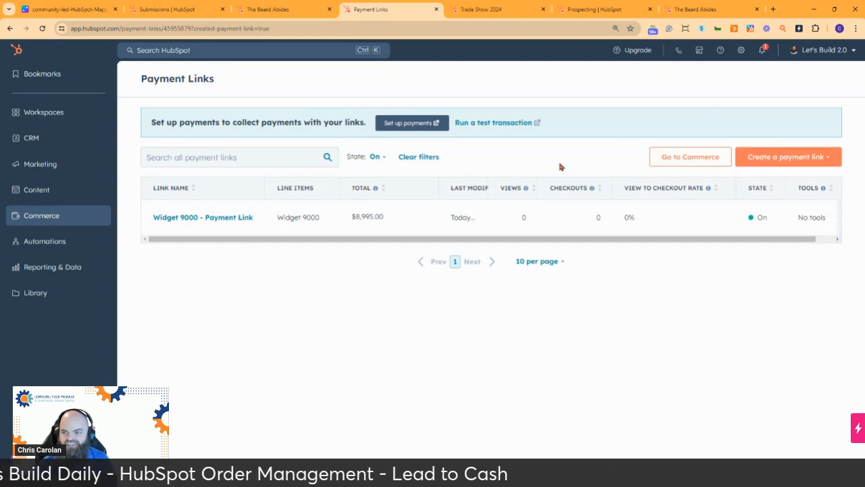
# Go to the Commerce overview, then return to the contact's tab with the deal draft.
pyautogui.click(688, 157)
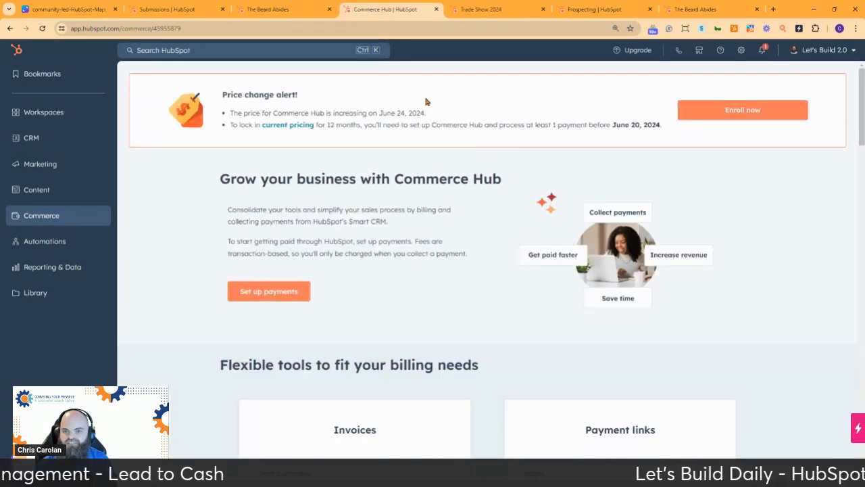
pyautogui.scroll(-1, 347, 243)
pyautogui.scroll(1, 345, 240)
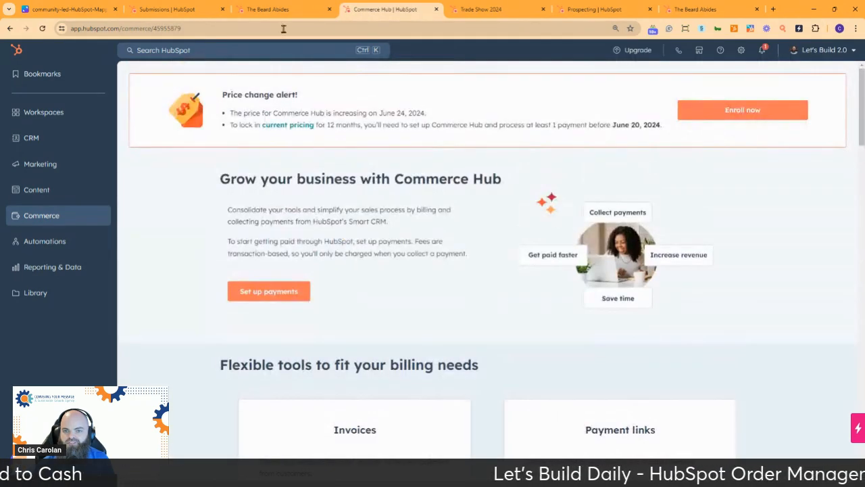
pyautogui.click(295, 9)
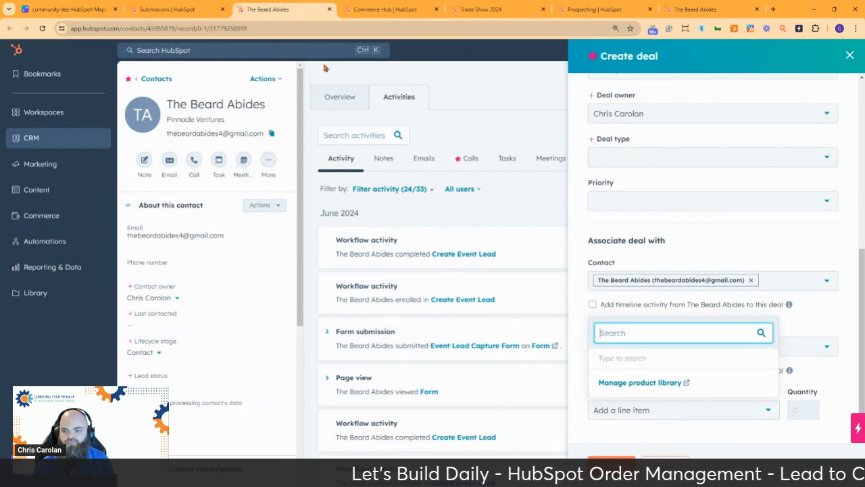
# Search for and add Widget 9000 as the deal's line item.
pyautogui.click(810, 322)
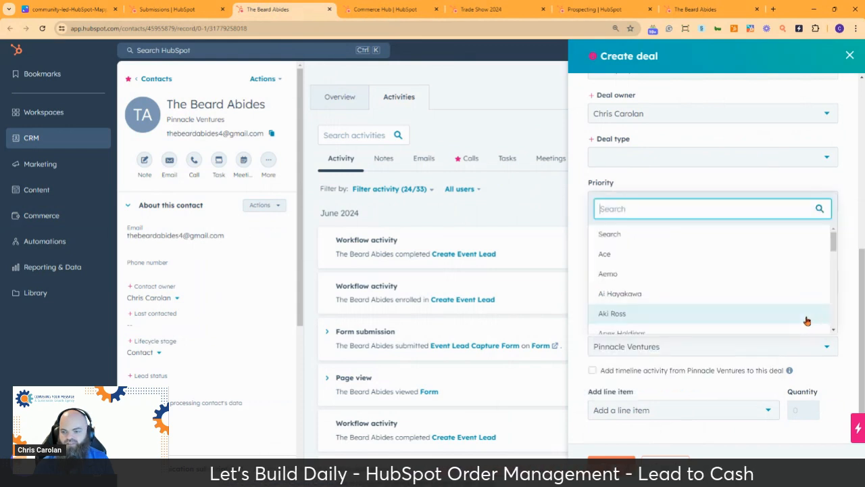
pyautogui.click(585, 317)
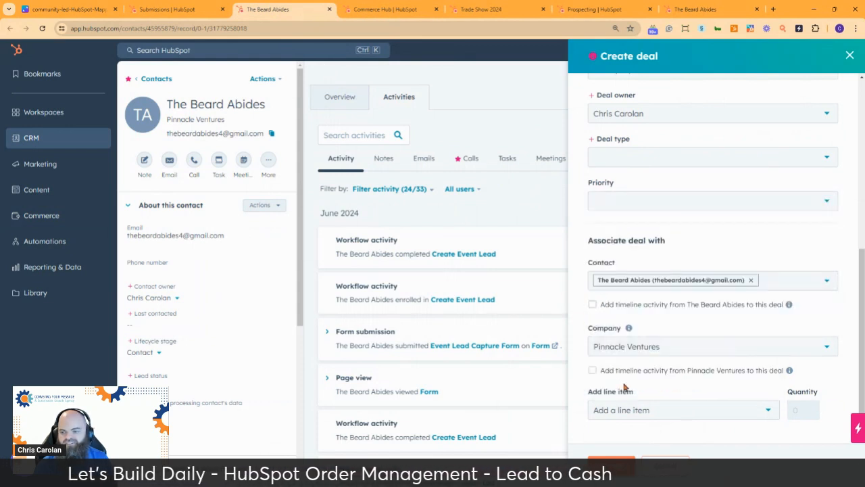
pyautogui.click(658, 417)
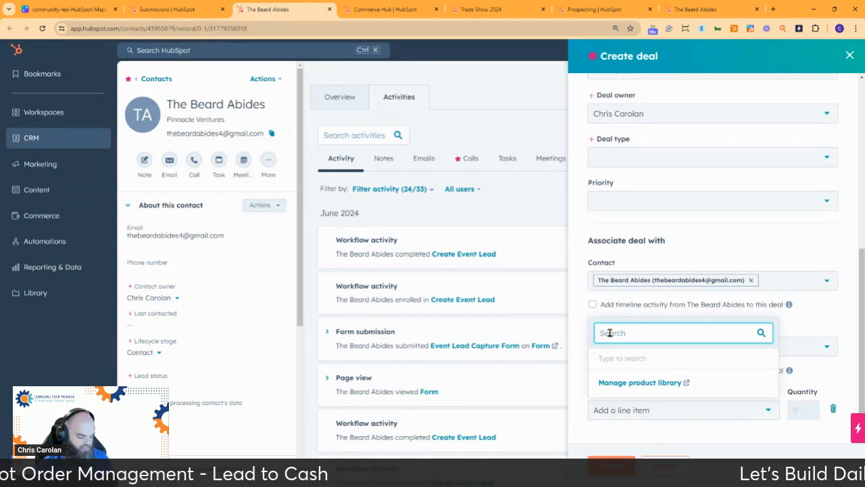
pyautogui.write('widget')
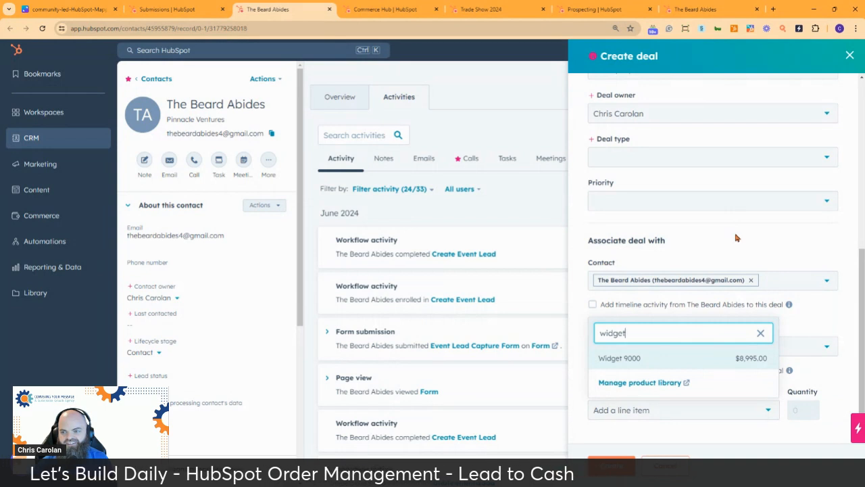
pyautogui.click(669, 359)
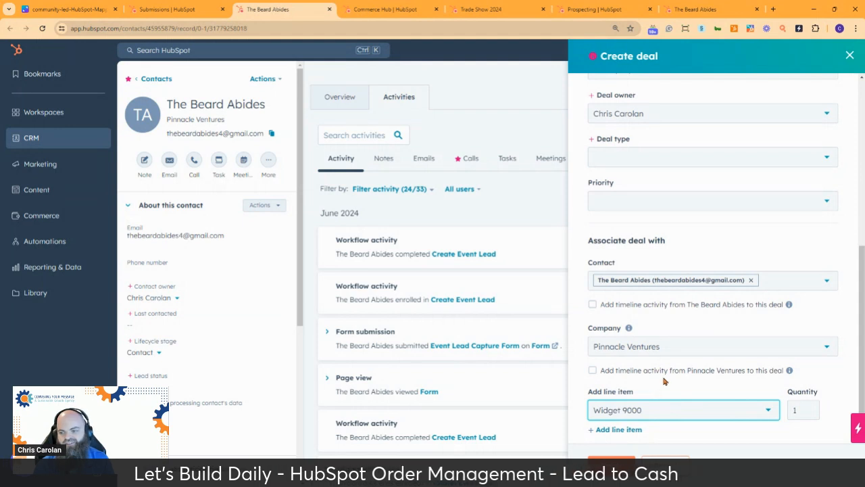
# Delete the extra empty line-item row so Widget 9000 is the only product.
pyautogui.click(618, 429)
pyautogui.scroll(-1, 648, 405)
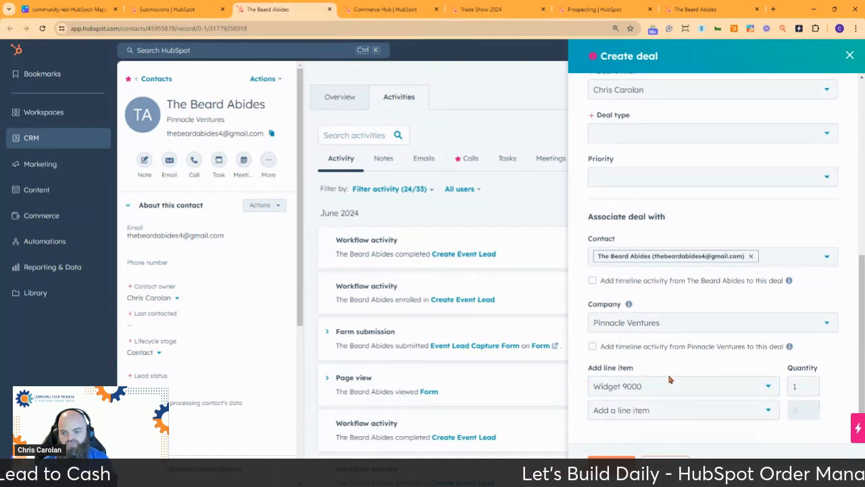
pyautogui.click(655, 419)
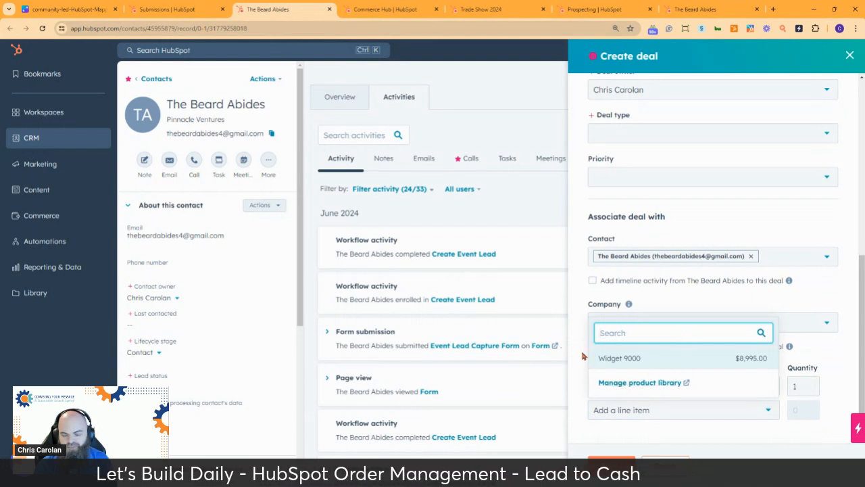
pyautogui.press('Return')
pyautogui.moveTo(804, 411)
pyautogui.click(833, 410)
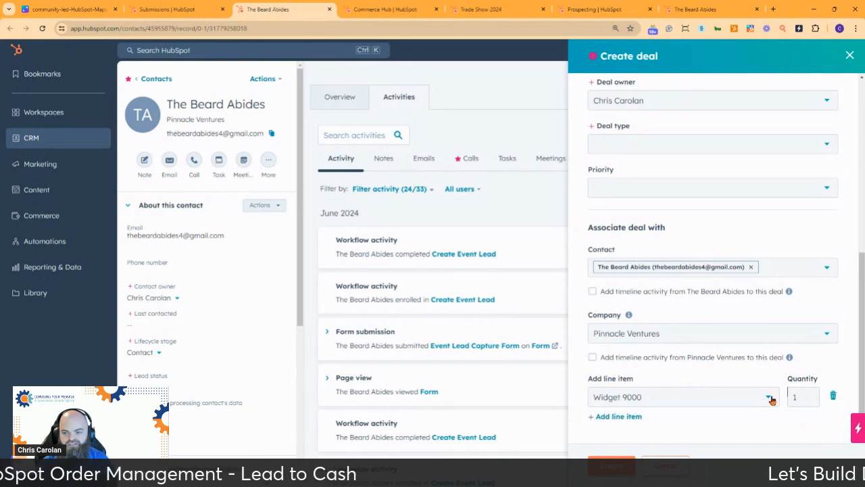
pyautogui.scroll(10, 676, 351)
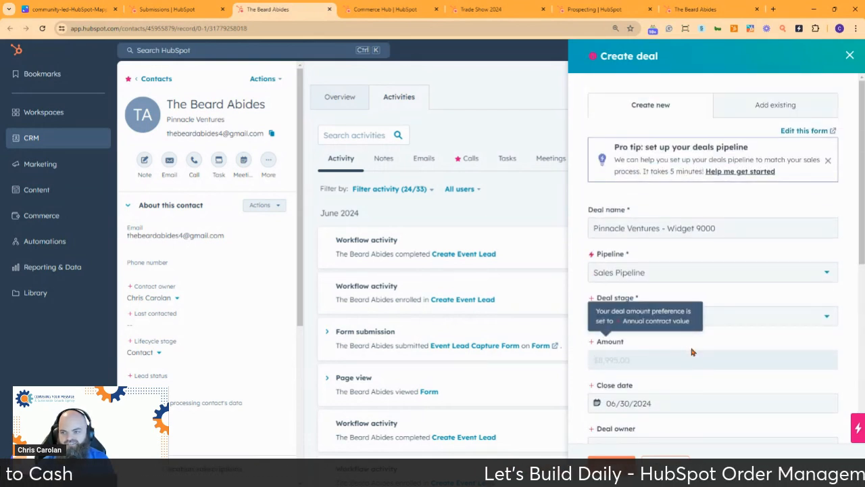
pyautogui.scroll(-5, 688, 345)
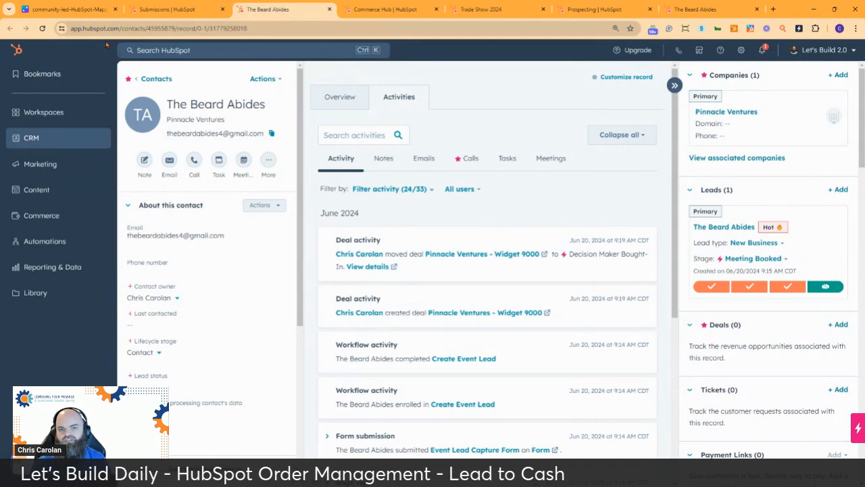
# Refresh the contact page and open the Pinnacle Ventures - Widget 9000 deal from the Deals card.
pyautogui.click(41, 28)
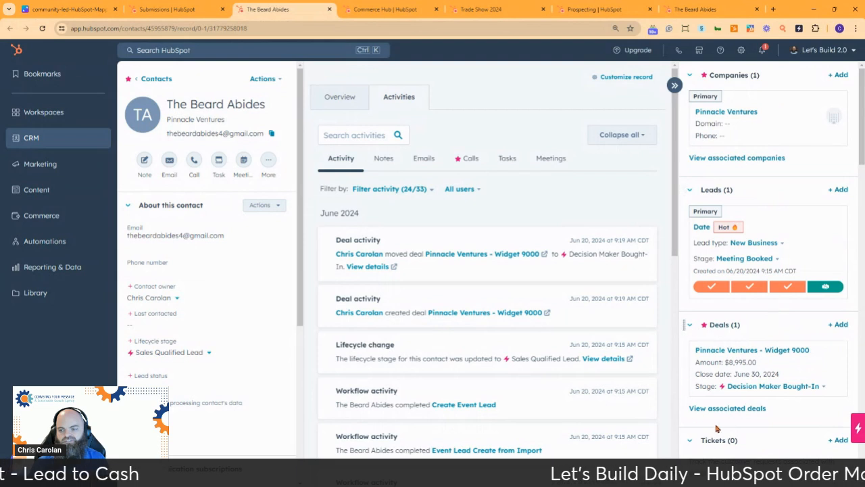
pyautogui.scroll(-1, 753, 329)
pyautogui.scroll(1, 753, 325)
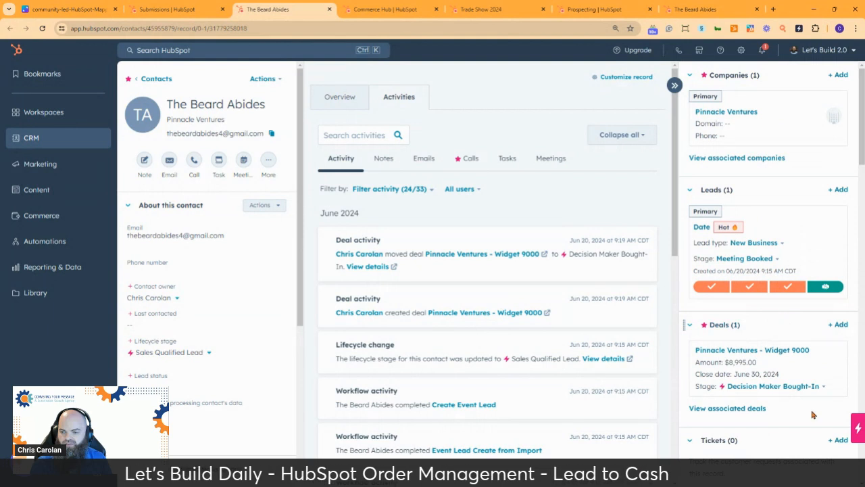
pyautogui.moveTo(775, 363)
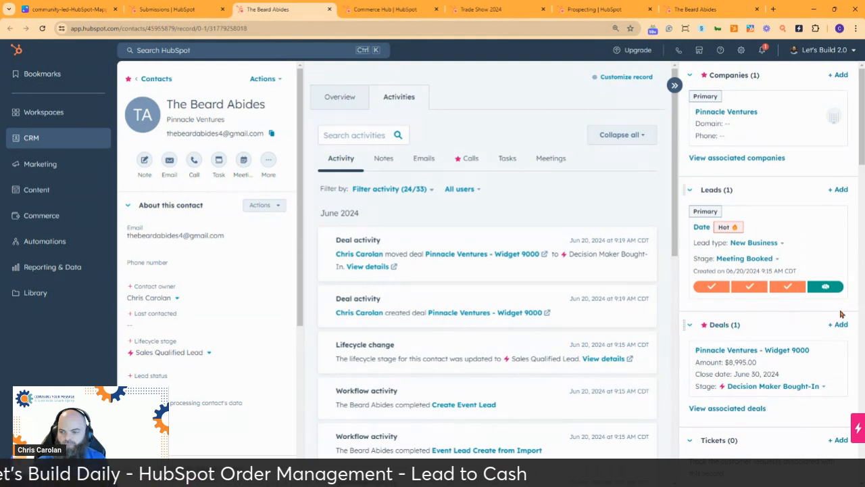
pyautogui.click(738, 351)
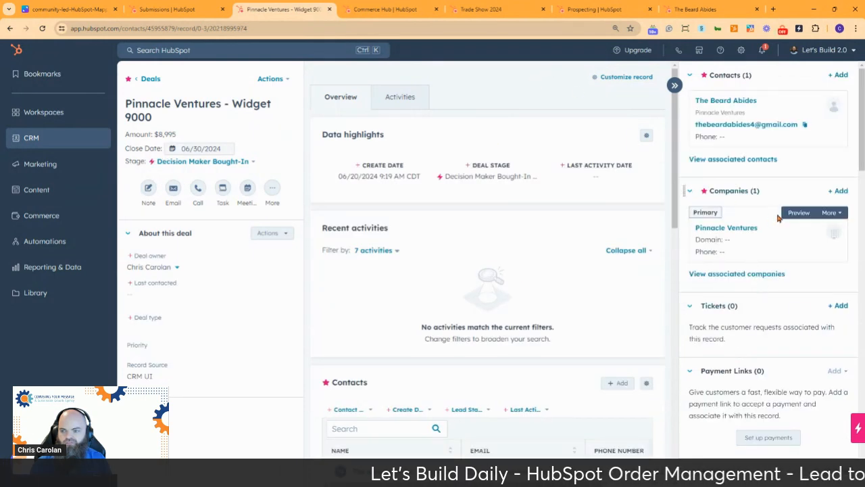
# Scroll the deal sidebar to check the single Widget 9000 line item worth $8,995.
pyautogui.scroll(-10, 757, 203)
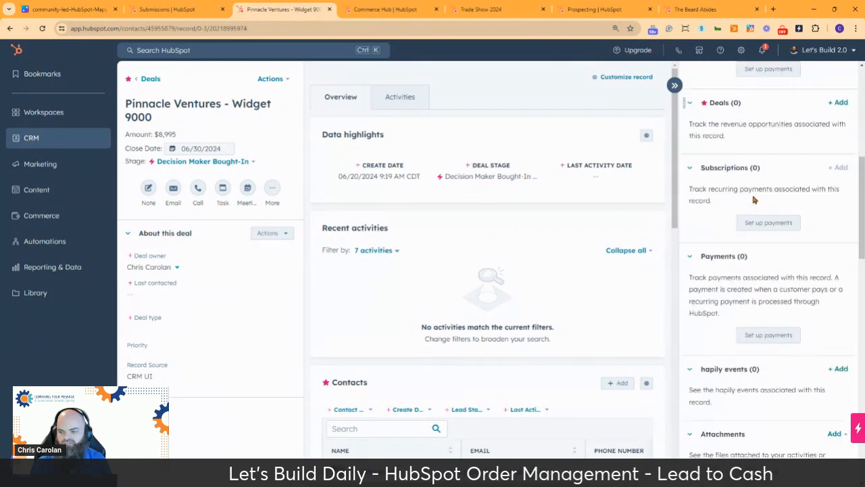
pyautogui.scroll(-3, 752, 193)
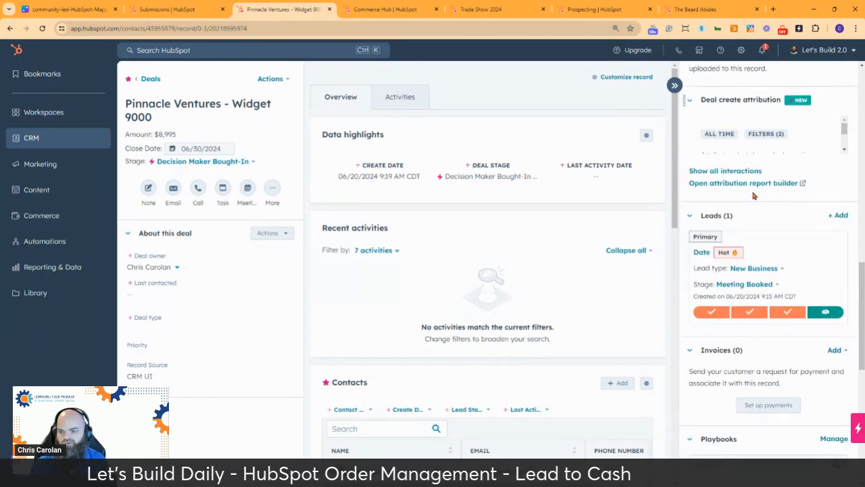
pyautogui.scroll(-3, 752, 195)
pyautogui.scroll(-3, 762, 196)
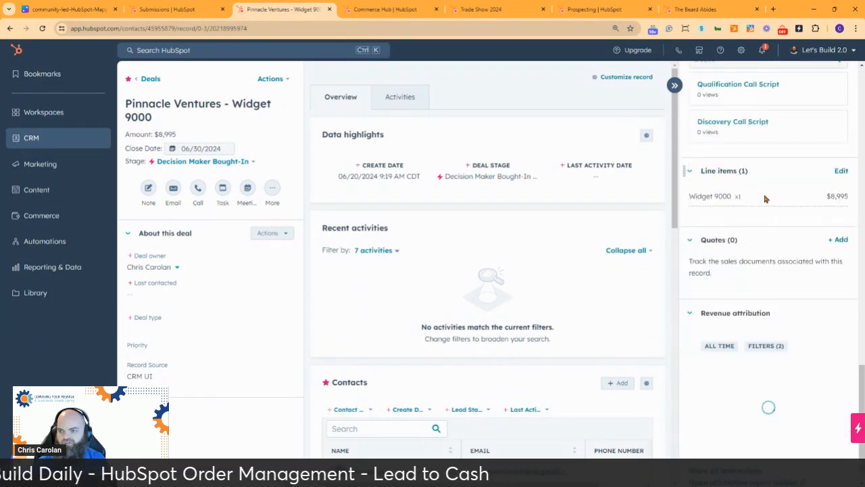
pyautogui.scroll(1, 804, 236)
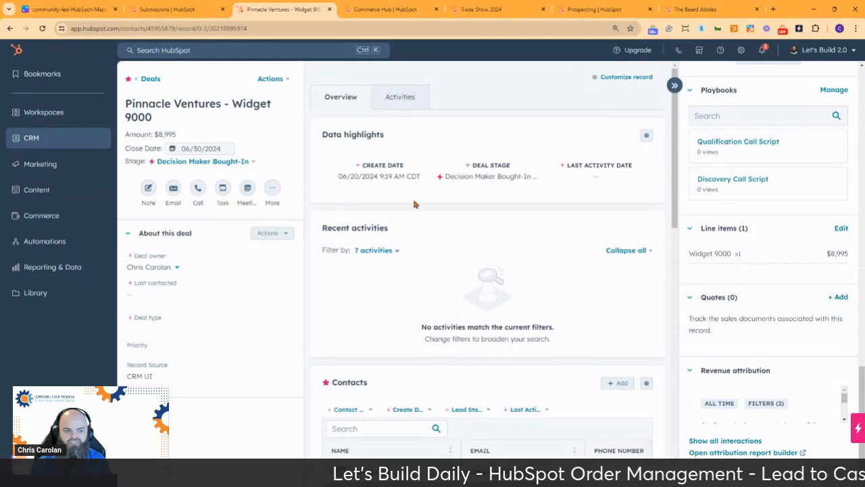
pyautogui.scroll(-5, 473, 230)
pyautogui.scroll(-5, 474, 231)
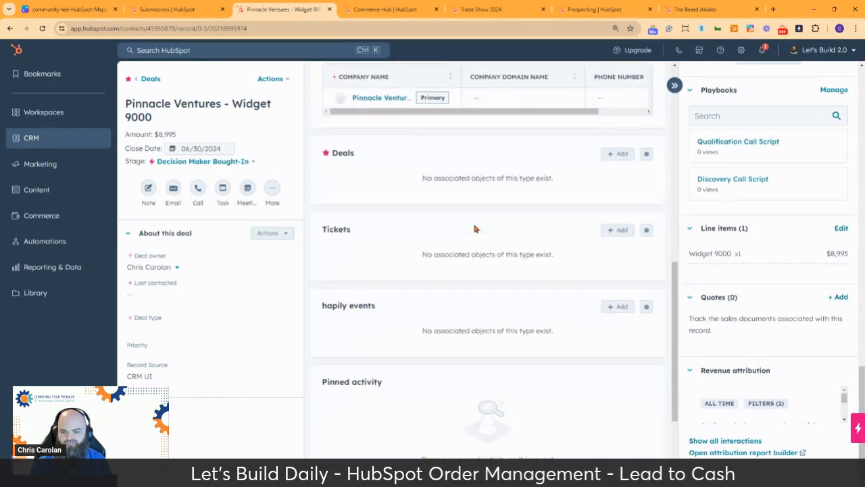
pyautogui.scroll(10, 481, 234)
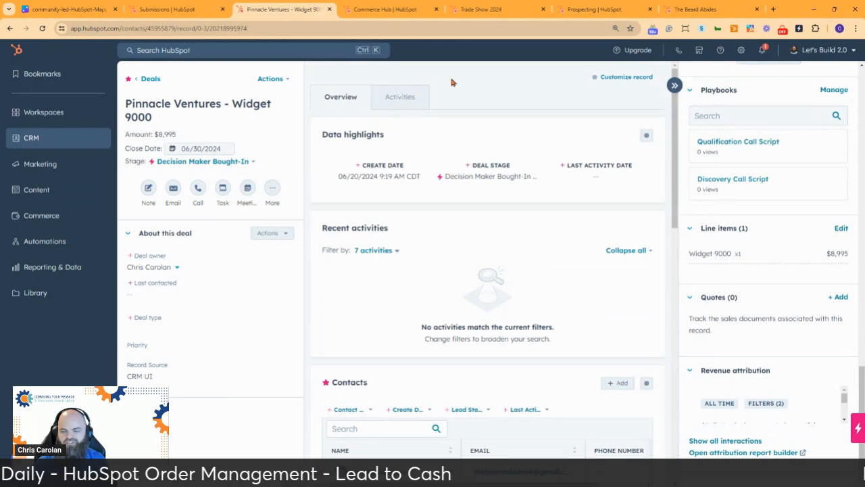
# In deal record customization, edit the Default view and browse association table cards to add.
pyautogui.click(627, 78)
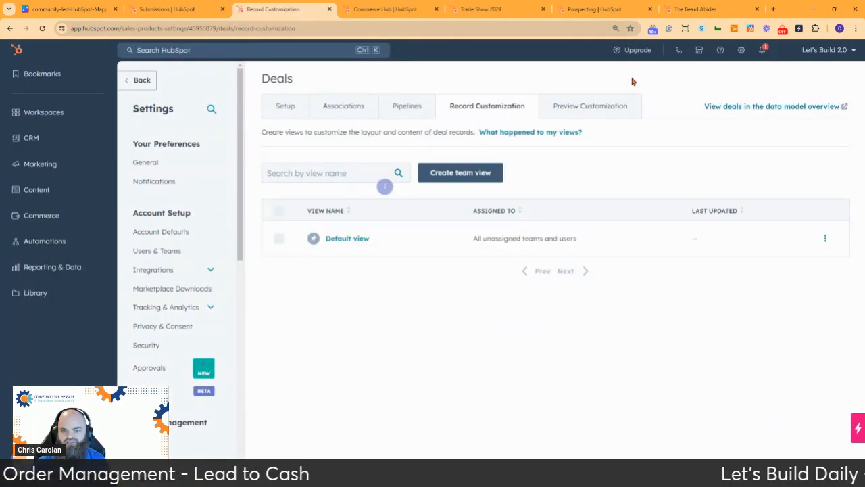
pyautogui.click(347, 238)
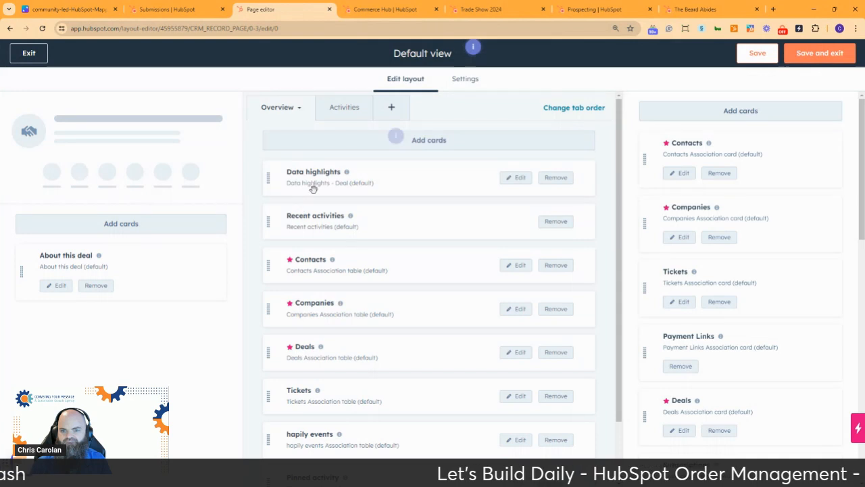
pyautogui.click(433, 145)
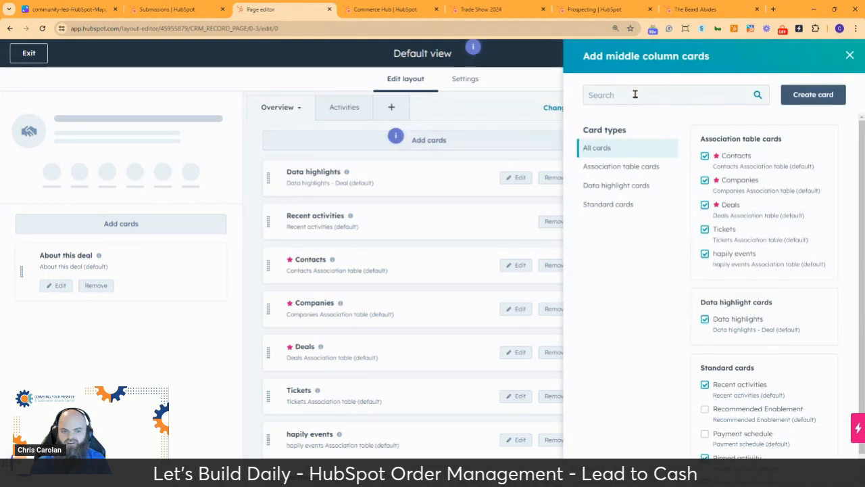
pyautogui.scroll(-1, 777, 303)
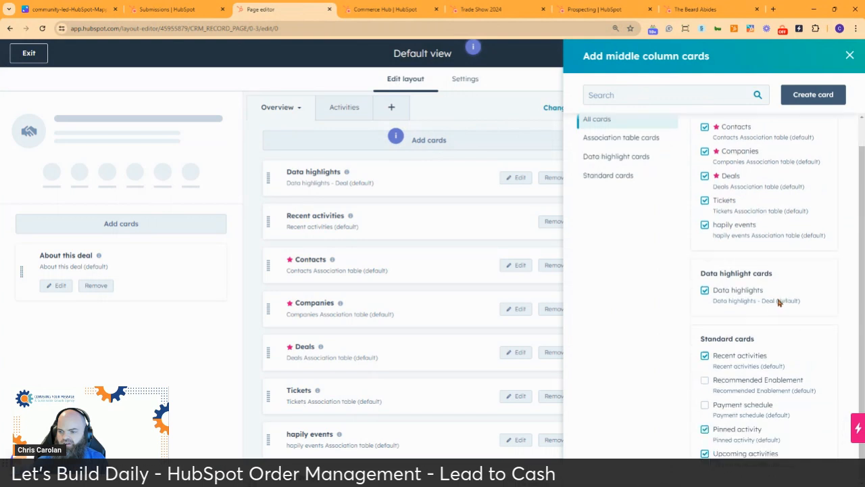
pyautogui.scroll(1, 767, 280)
pyautogui.click(631, 167)
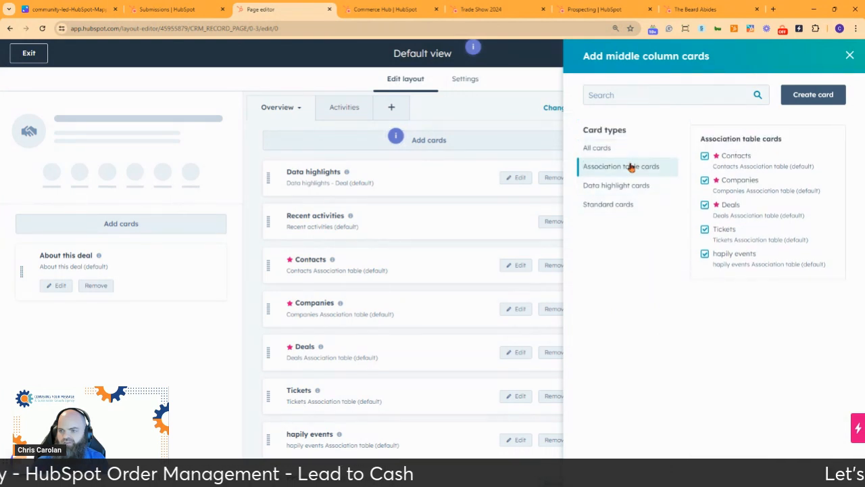
pyautogui.click(641, 94)
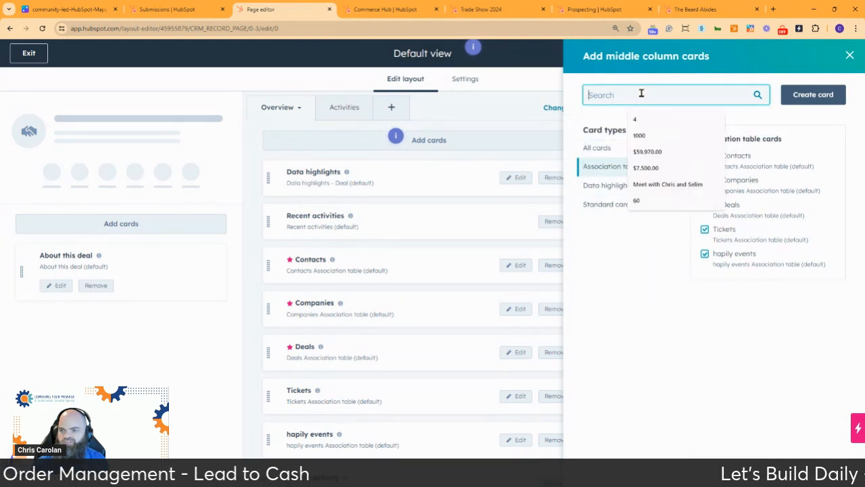
# Start a new association table card, review its object types, then discard it.
pyautogui.click(806, 95)
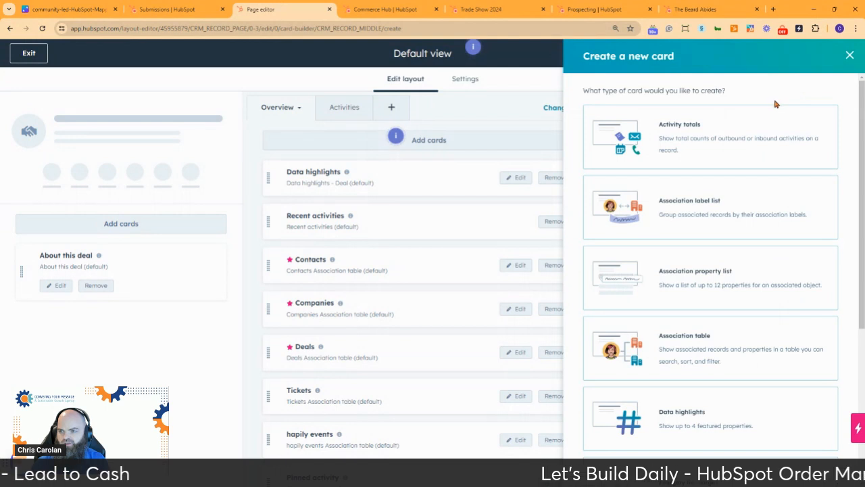
pyautogui.scroll(-3, 701, 283)
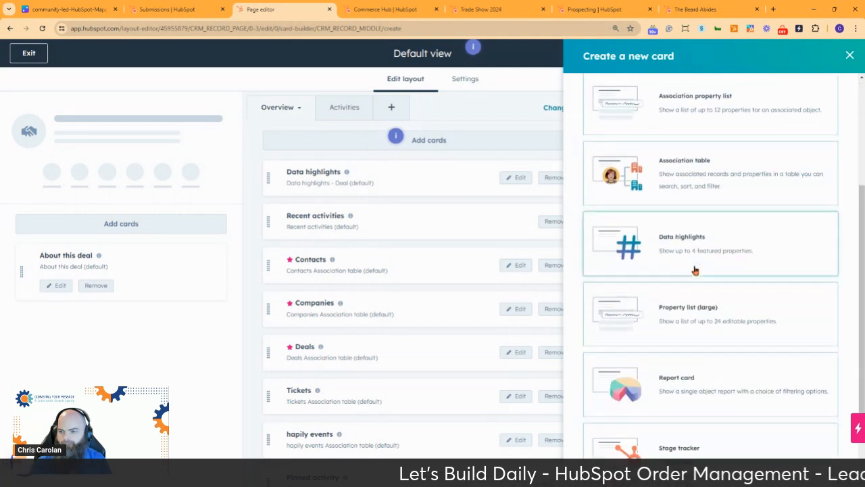
pyautogui.click(671, 169)
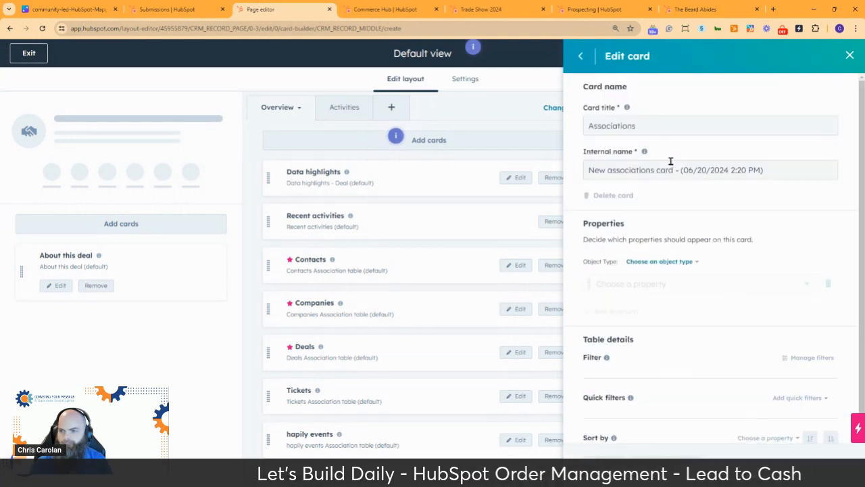
pyautogui.click(654, 262)
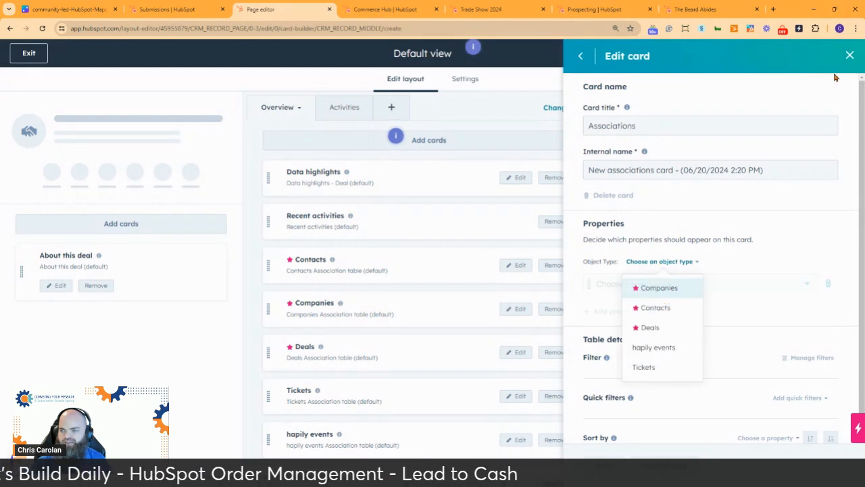
pyautogui.click(849, 56)
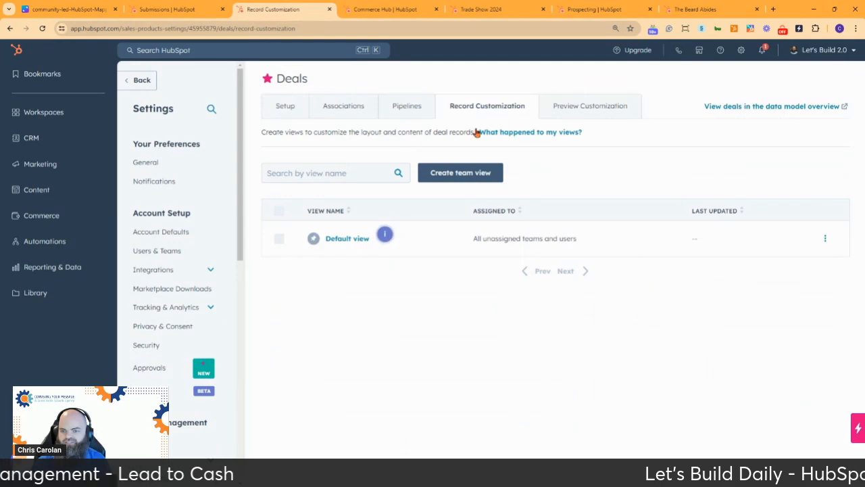
pyautogui.click(134, 80)
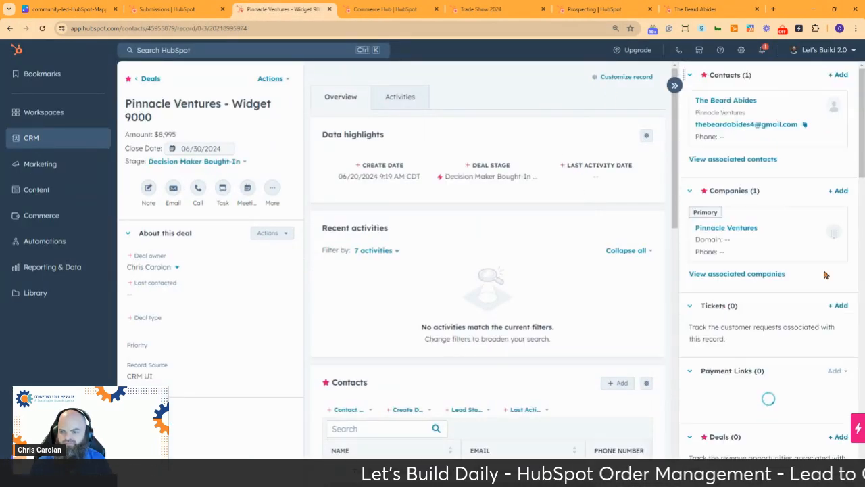
pyautogui.scroll(-4, 806, 302)
pyautogui.scroll(-12, 806, 302)
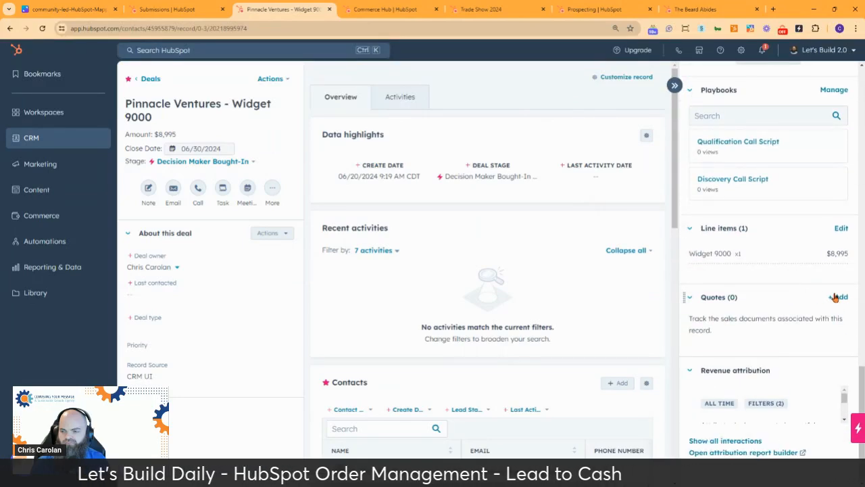
pyautogui.click(840, 298)
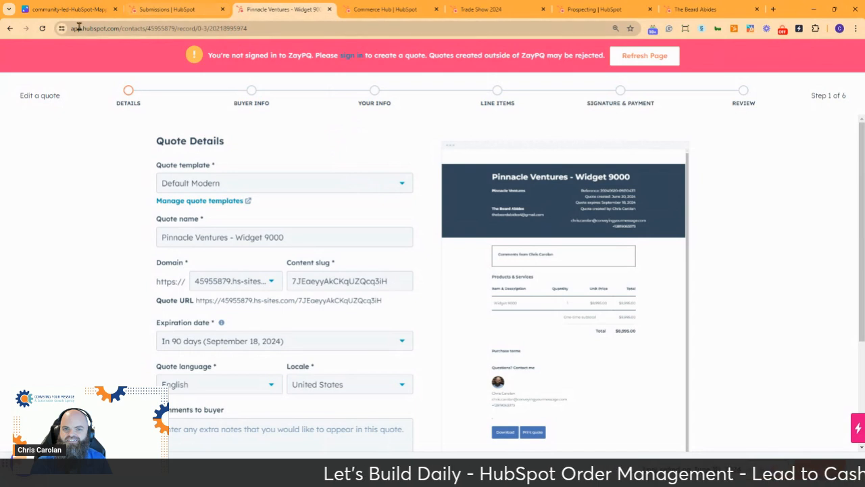
pyautogui.click(9, 28)
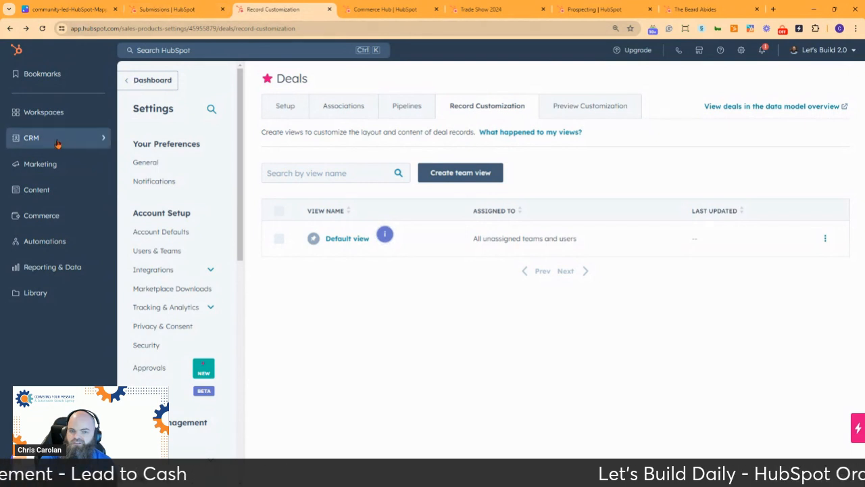
# From the Deals list, open Pinnacle Ventures - Widget 9000 and review its sidebar associations.
pyautogui.moveTo(67, 138)
pyautogui.click(166, 125)
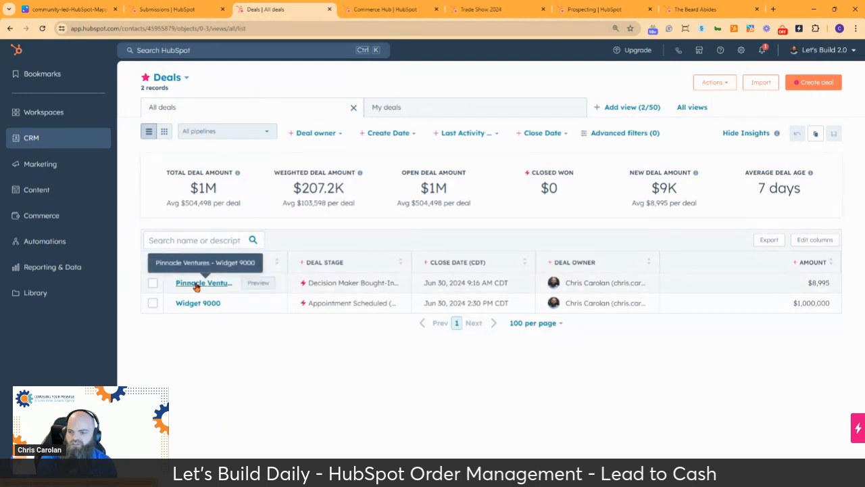
pyautogui.click(196, 284)
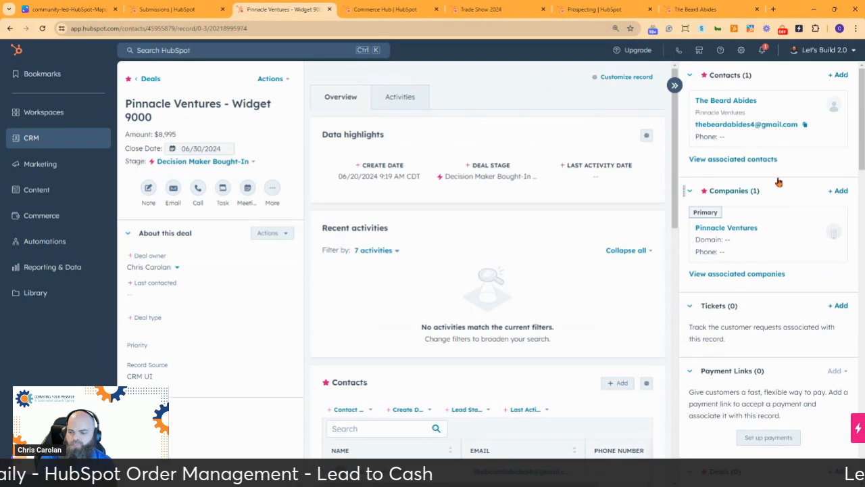
pyautogui.scroll(-3, 784, 193)
pyautogui.scroll(-3, 789, 198)
pyautogui.scroll(5, 786, 195)
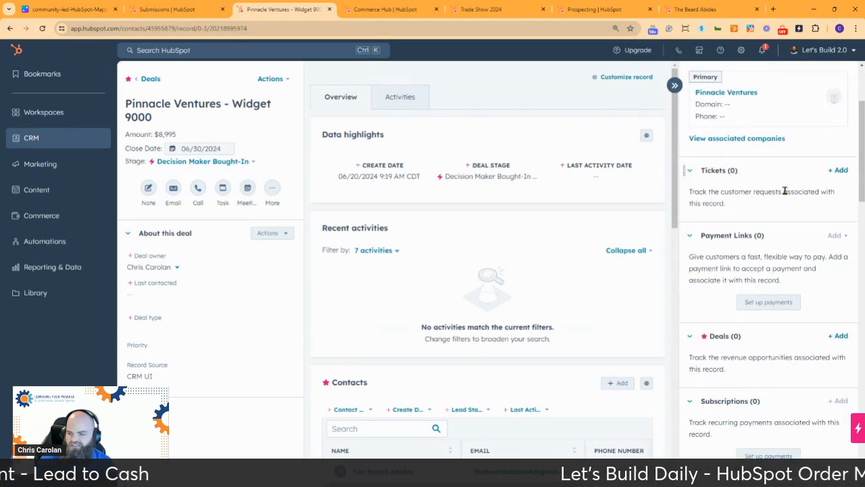
pyautogui.scroll(4, 784, 192)
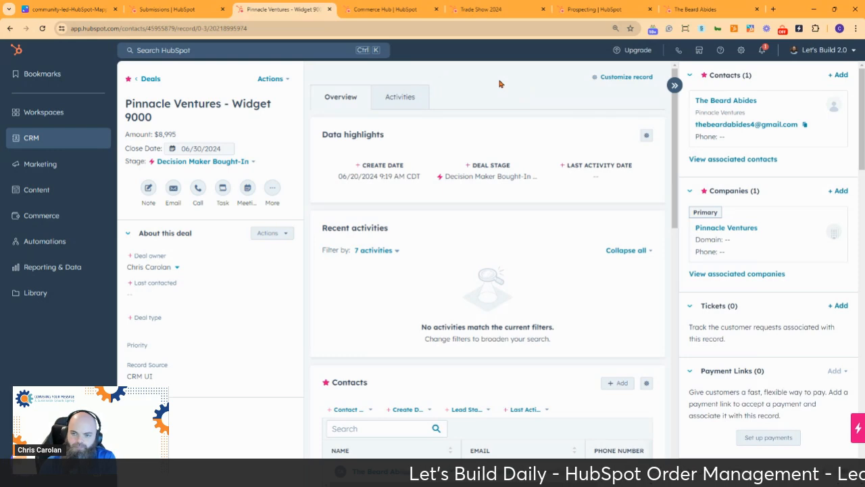
pyautogui.click(63, 10)
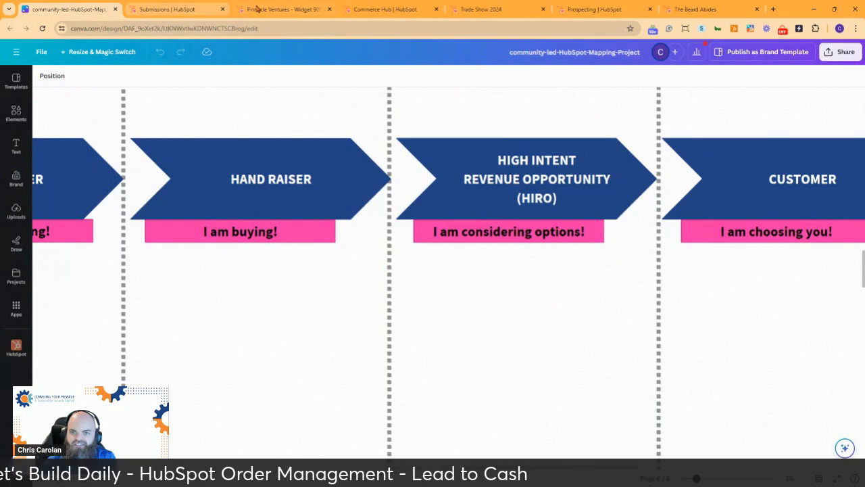
pyautogui.click(301, 9)
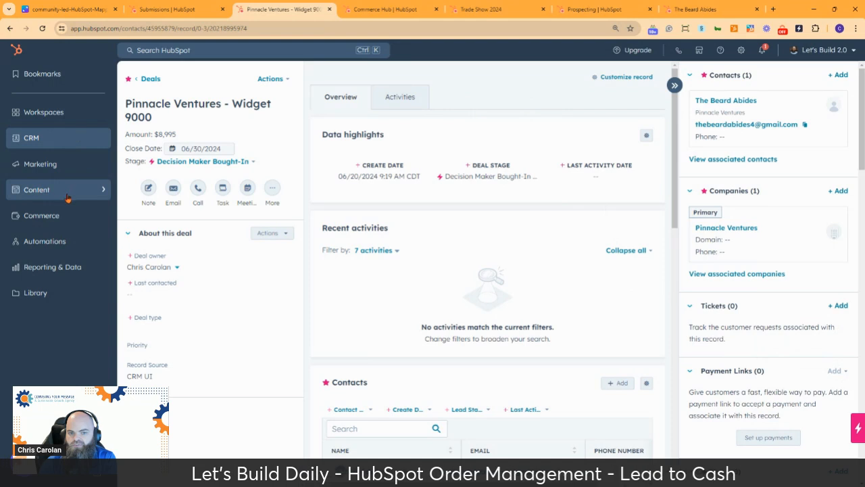
# Open Payment Links in a new tab and preview the Widget 9000 payment link's checkout page.
pyautogui.moveTo(76, 220)
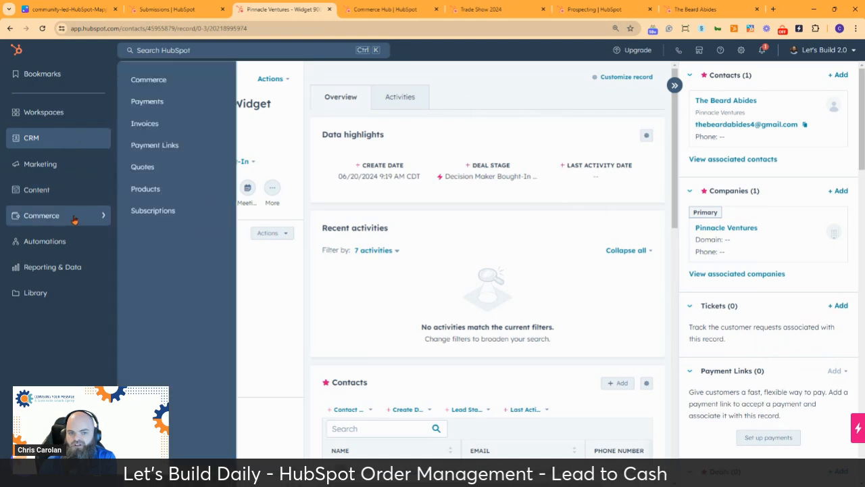
pyautogui.rightClick(148, 140)
pyautogui.click(189, 148)
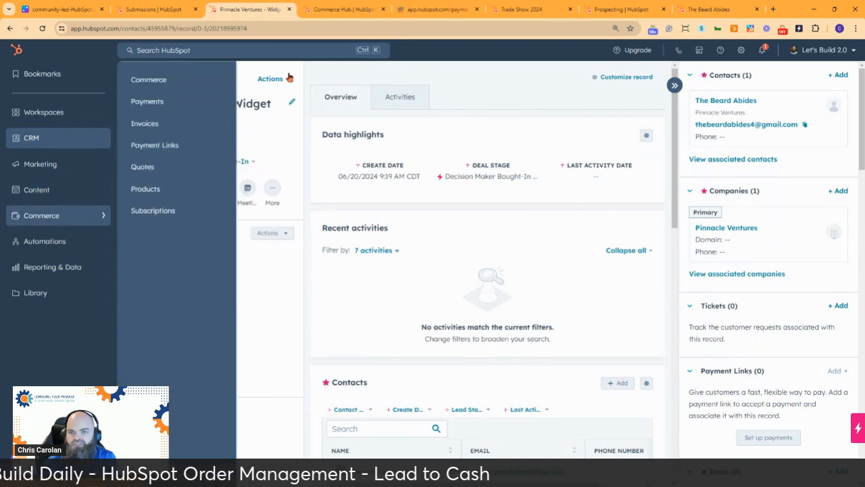
pyautogui.click(433, 10)
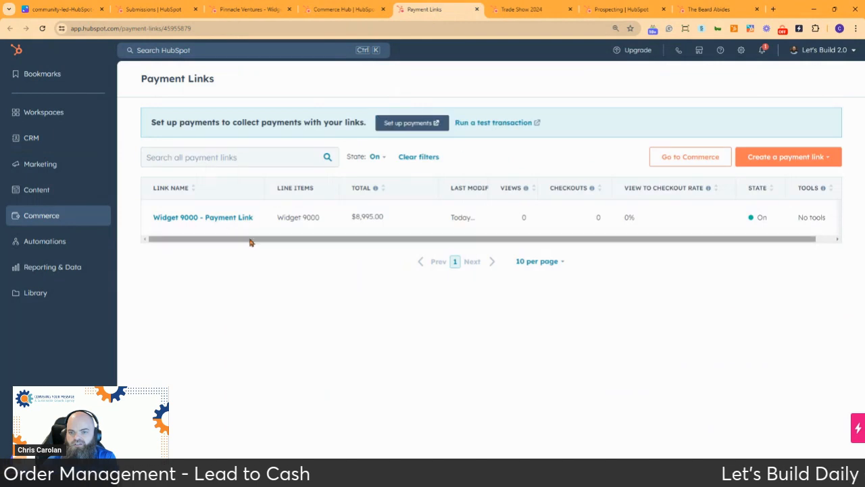
pyautogui.click(231, 218)
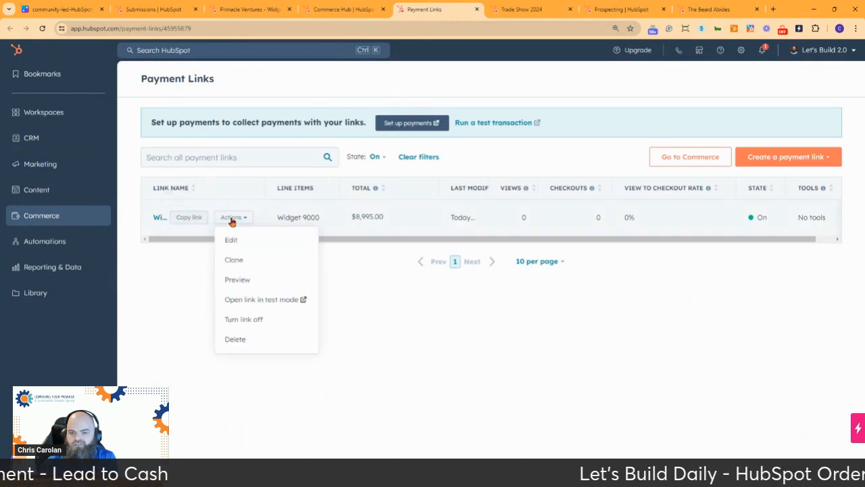
pyautogui.click(245, 279)
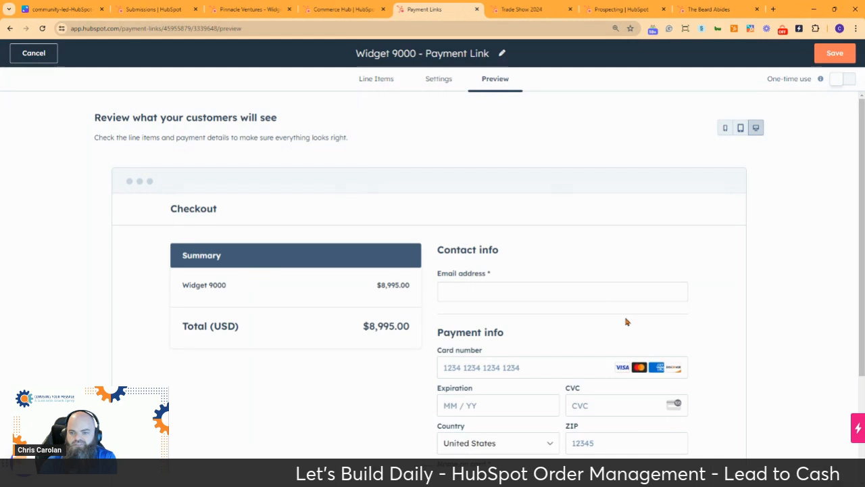
pyautogui.scroll(-3, 626, 322)
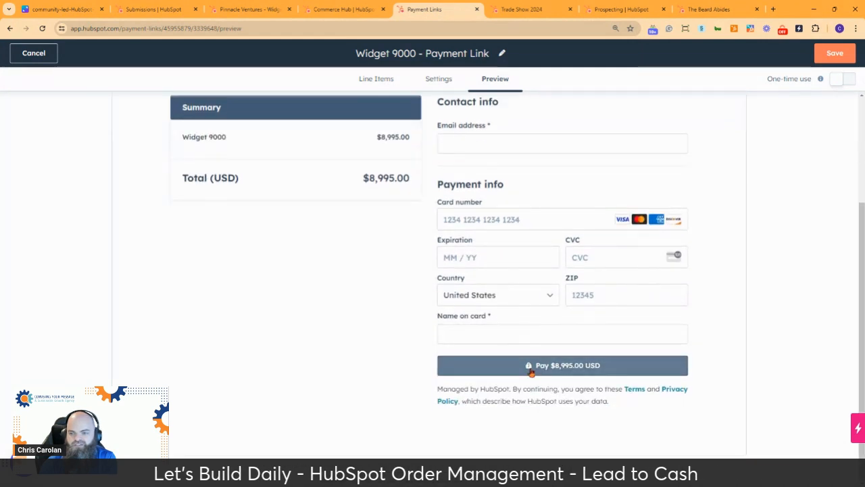
pyautogui.scroll(3, 518, 264)
pyautogui.scroll(-1, 500, 251)
pyautogui.scroll(-2, 500, 251)
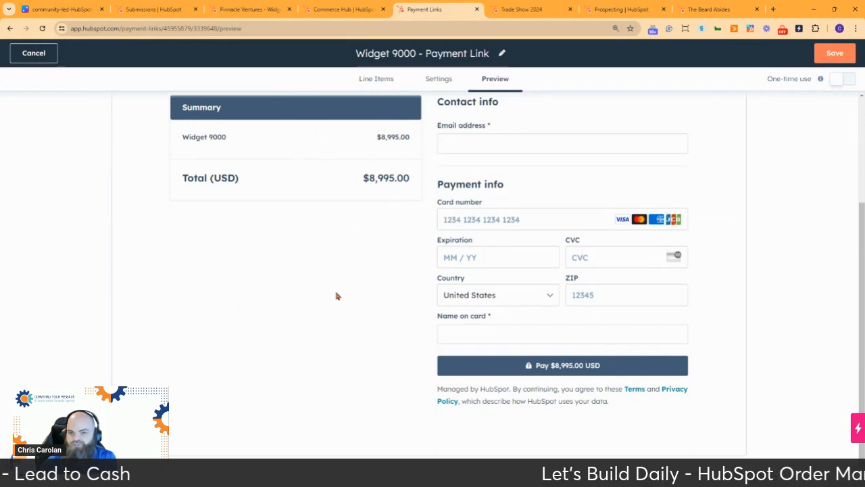
pyautogui.scroll(3, 591, 184)
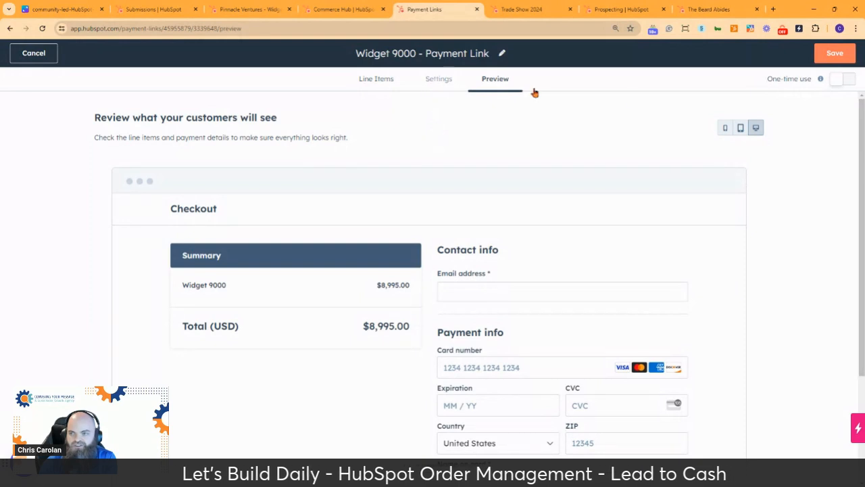
pyautogui.scroll(-3, 427, 257)
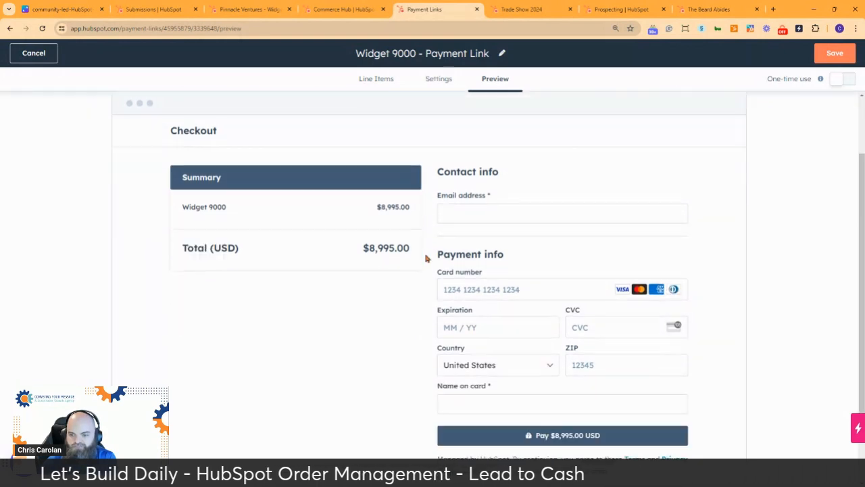
pyautogui.scroll(3, 433, 242)
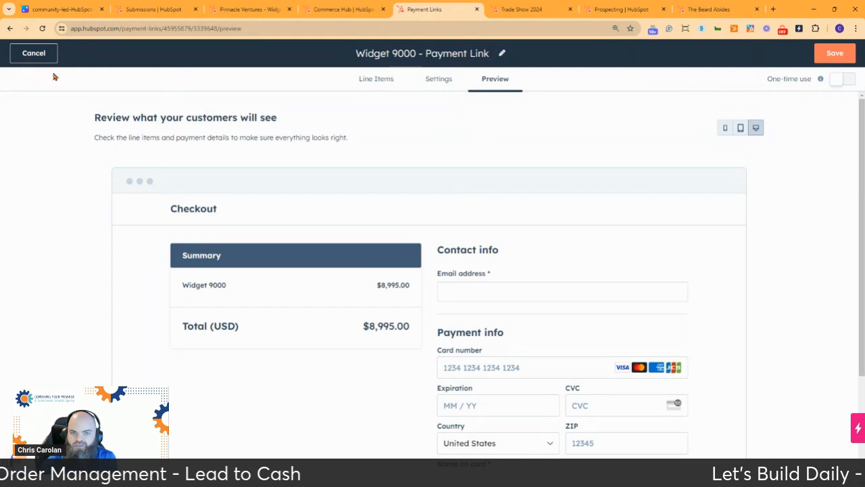
# Cancel the payment link editor unsaved and return to the Pinnacle Ventures - Widget 9000 deal tab.
pyautogui.click(34, 53)
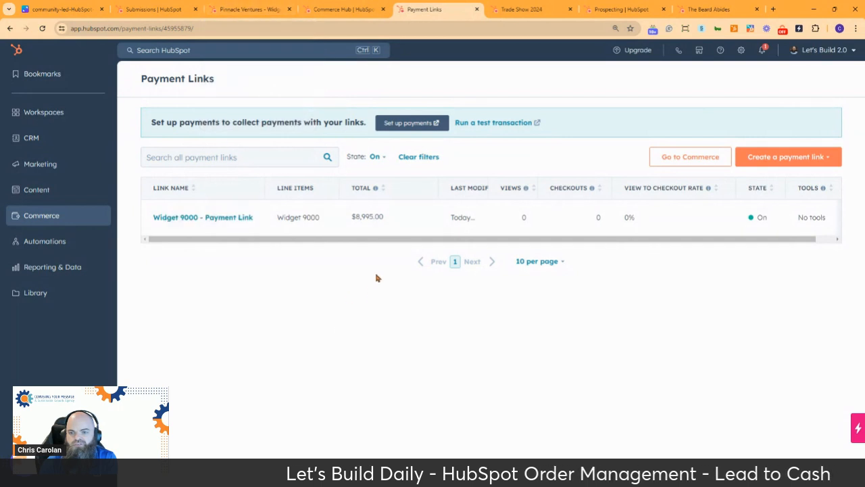
pyautogui.click(248, 9)
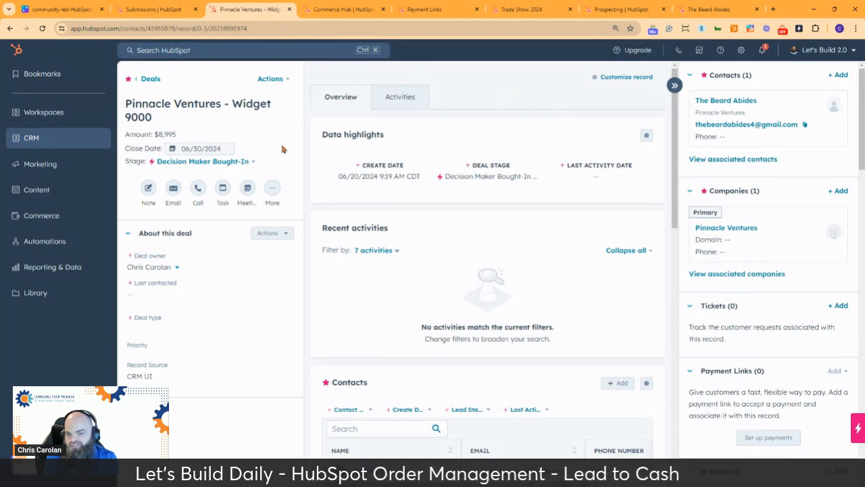
# On the contact's record, set the lead stage to Qualified to bring up Create deal.
pyautogui.click(696, 10)
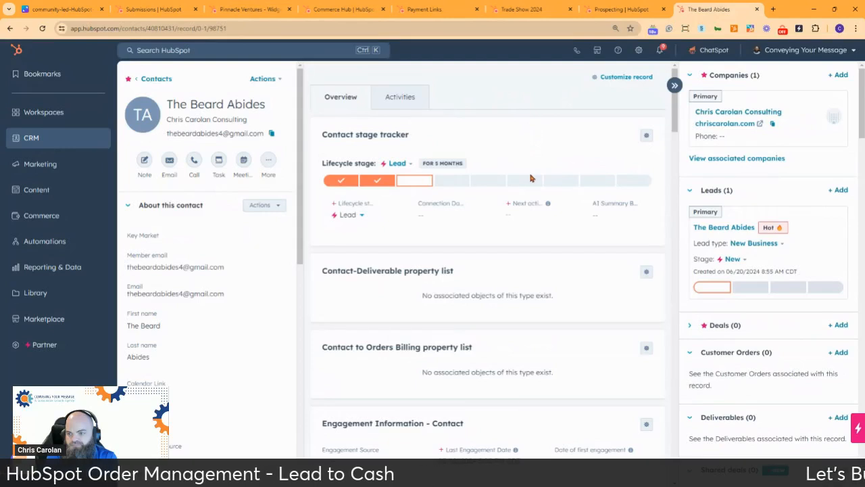
pyautogui.click(688, 326)
pyautogui.click(733, 262)
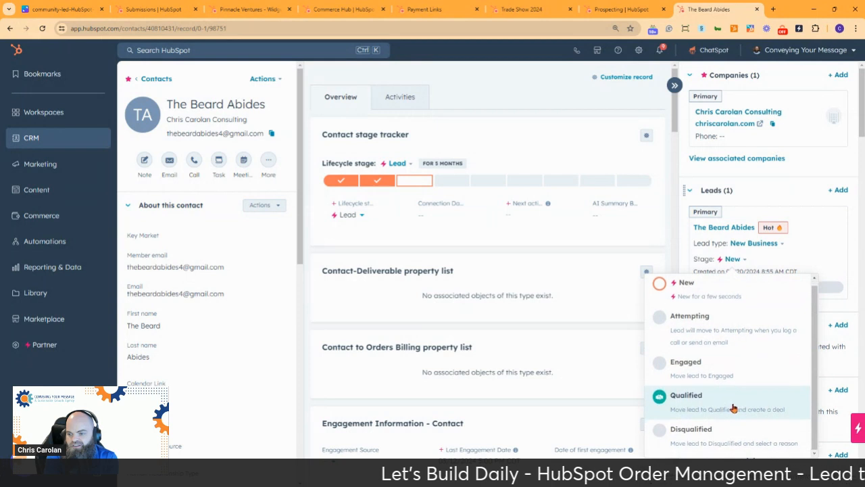
pyautogui.click(688, 404)
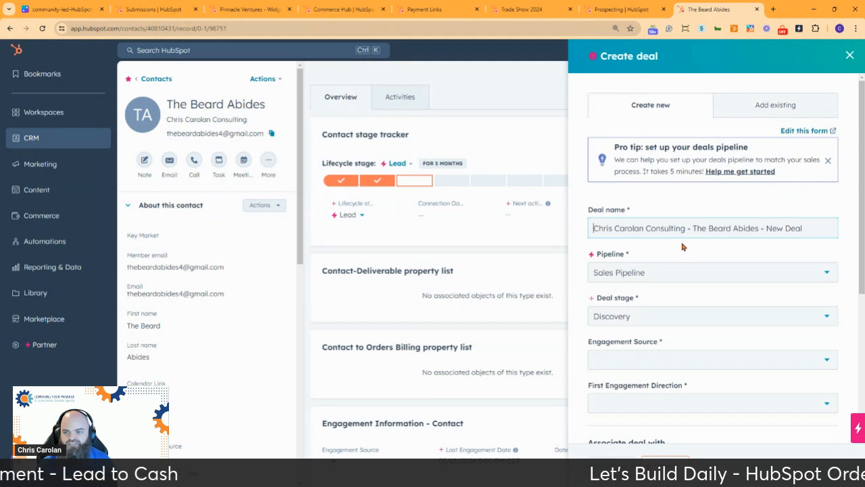
# Place the deal in the Delivered Demo Pipeline at the Contract sent stage.
pyautogui.click(680, 274)
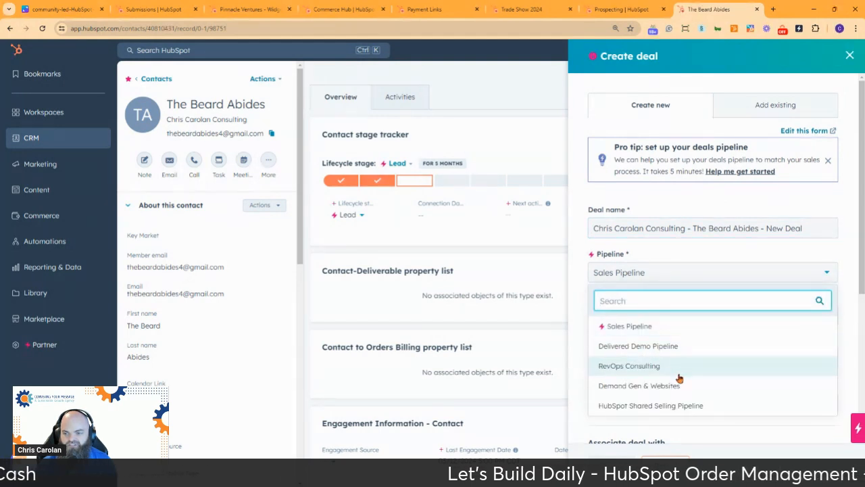
pyautogui.click(669, 347)
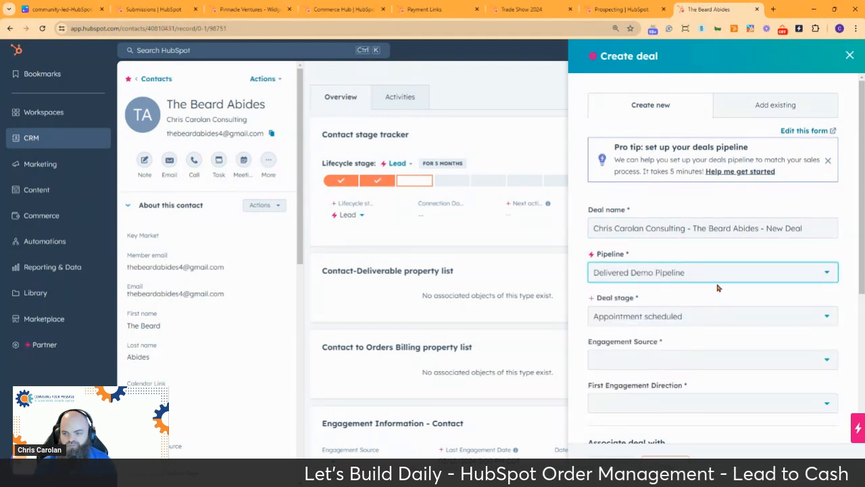
pyautogui.scroll(-2, 718, 288)
pyautogui.click(726, 177)
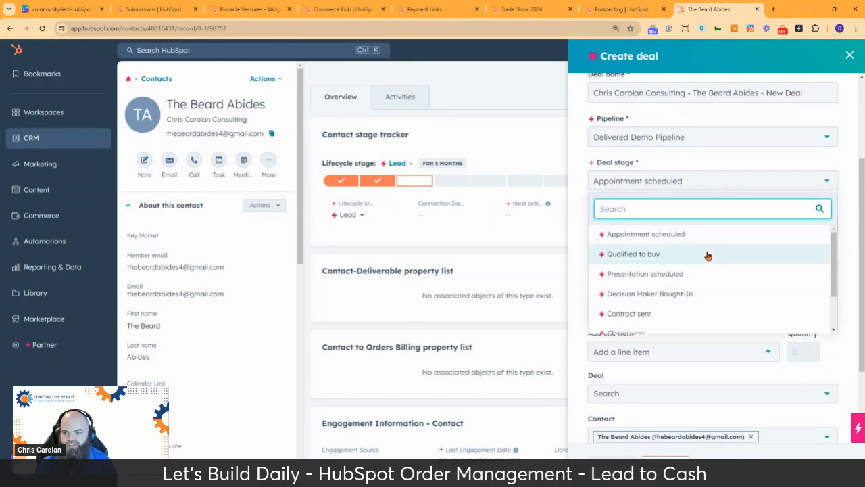
pyautogui.scroll(-2, 708, 255)
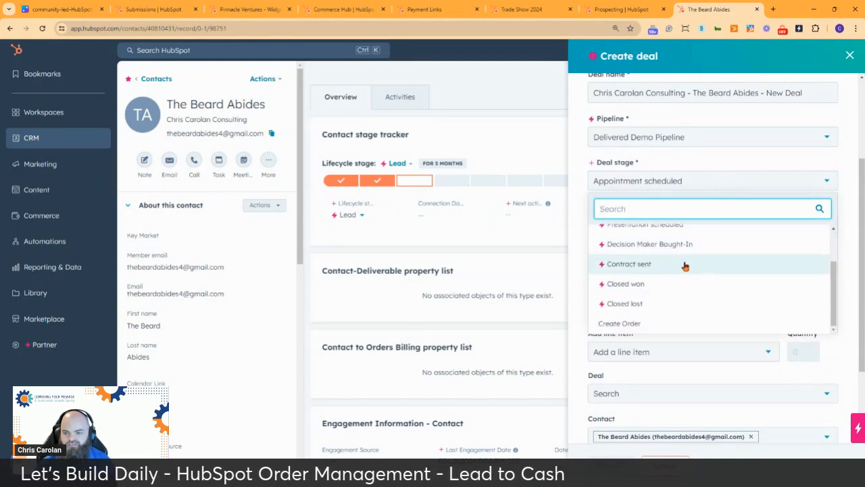
pyautogui.click(684, 265)
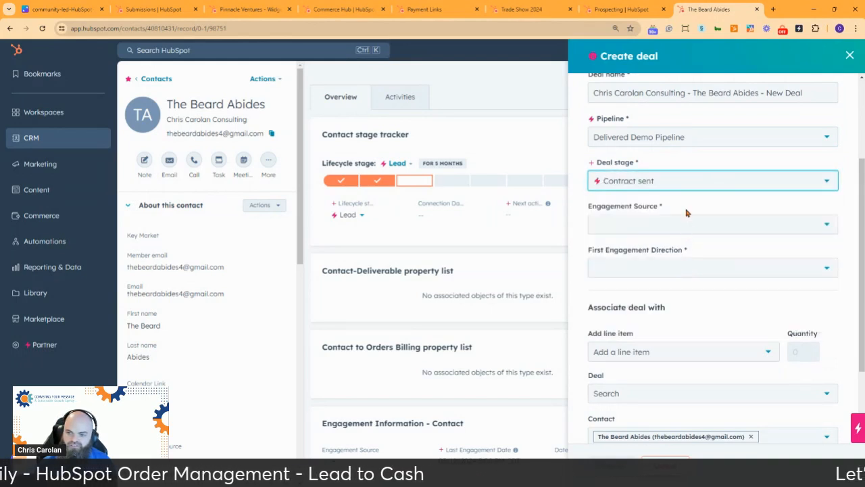
# Set the engagement source to Slack with Sprocketeer as the Slack community.
pyautogui.click(724, 230)
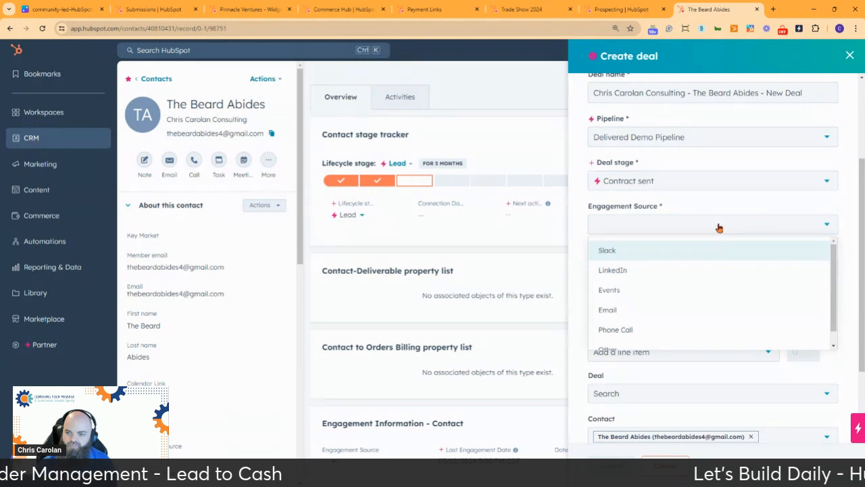
pyautogui.click(705, 255)
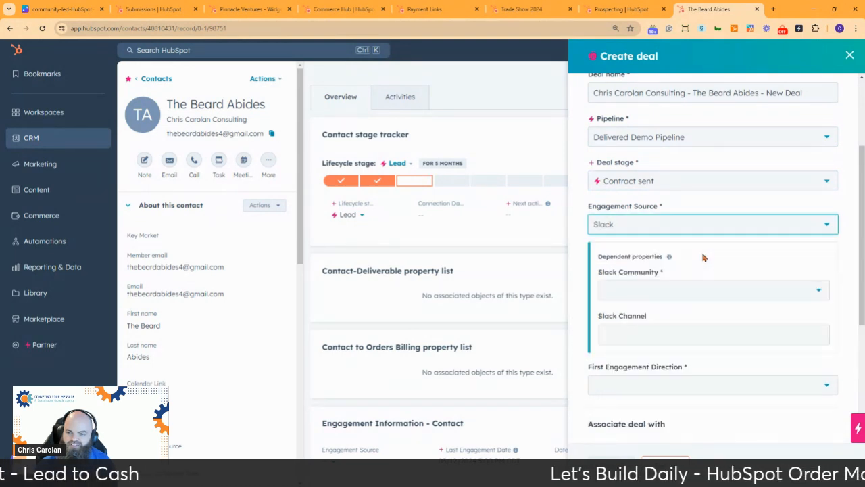
pyautogui.click(681, 293)
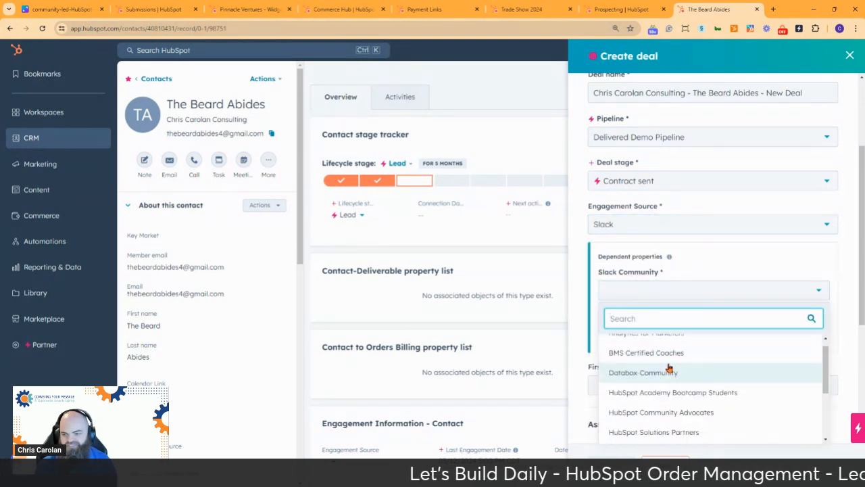
pyautogui.scroll(-5, 649, 378)
pyautogui.click(641, 415)
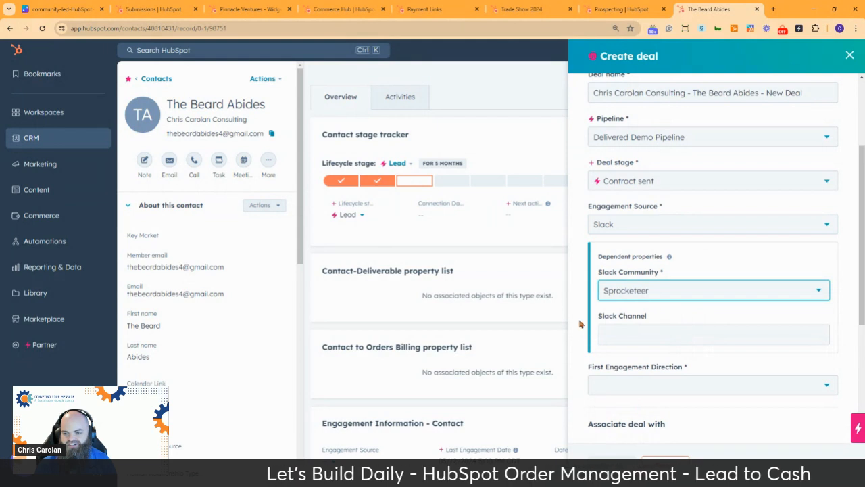
# Mark the first engagement direction as Inbound.
pyautogui.scroll(-1, 737, 362)
pyautogui.scroll(-2, 737, 363)
pyautogui.click(746, 250)
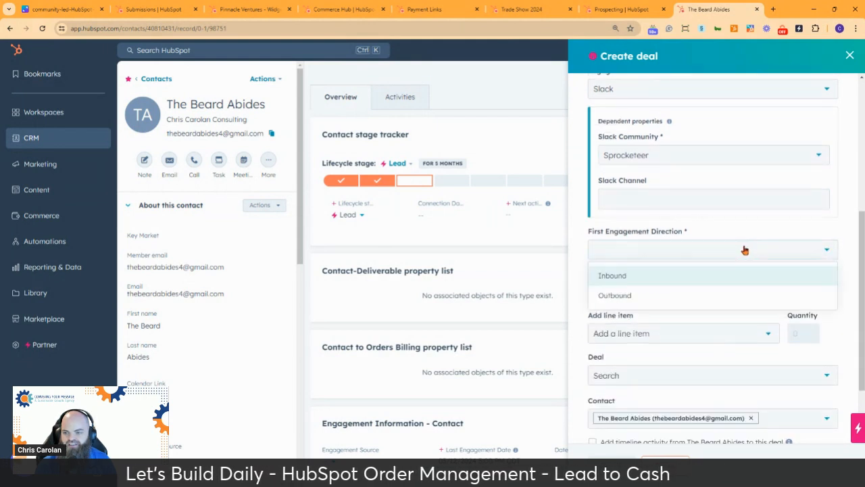
pyautogui.click(688, 275)
pyautogui.click(579, 266)
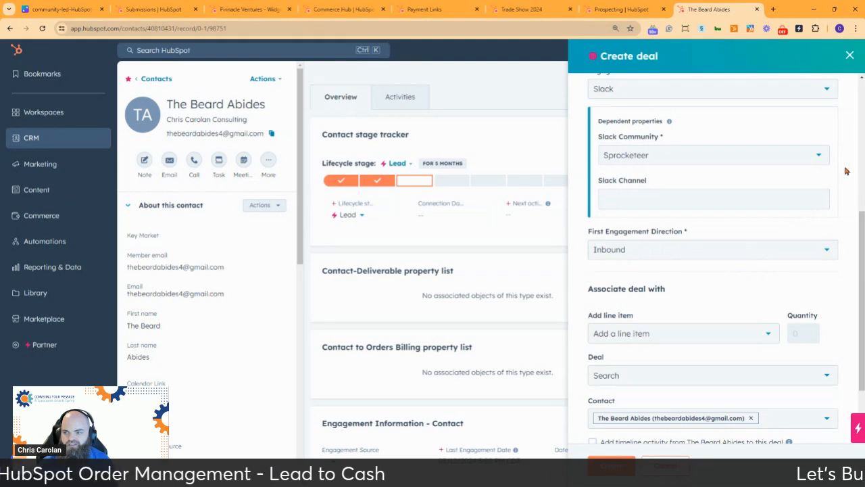
pyautogui.click(738, 155)
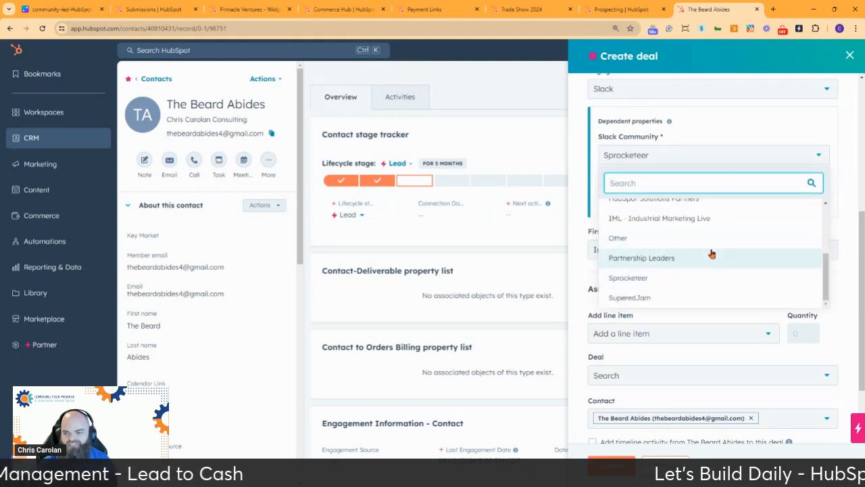
pyautogui.scroll(2, 711, 253)
pyautogui.scroll(3, 709, 252)
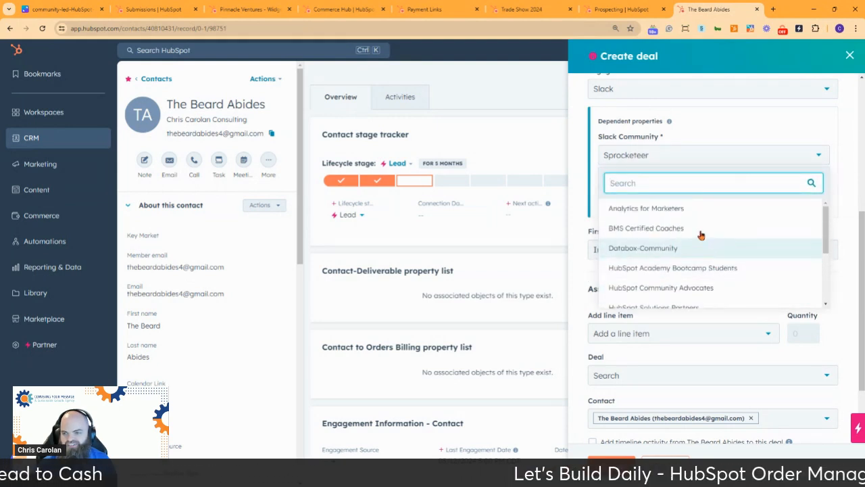
# Change the engagement source to Events, a LinkedIn Live event named 'Order Management'.
pyautogui.click(737, 89)
pyautogui.click(685, 155)
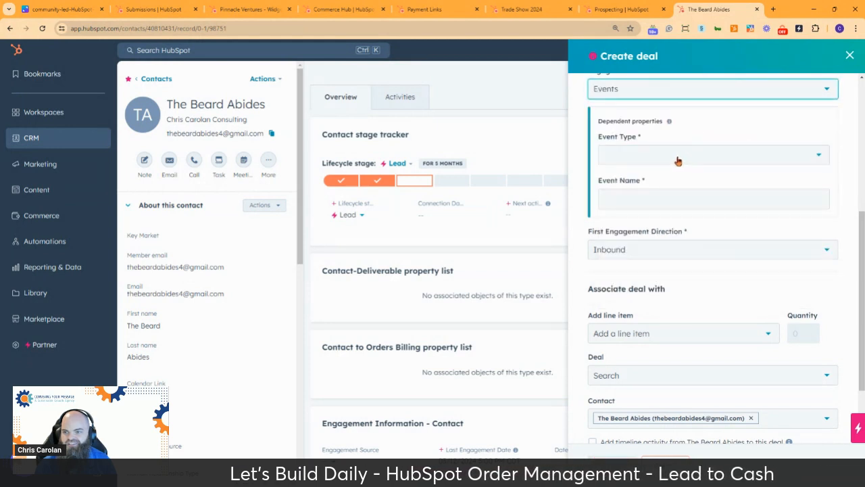
pyautogui.click(681, 157)
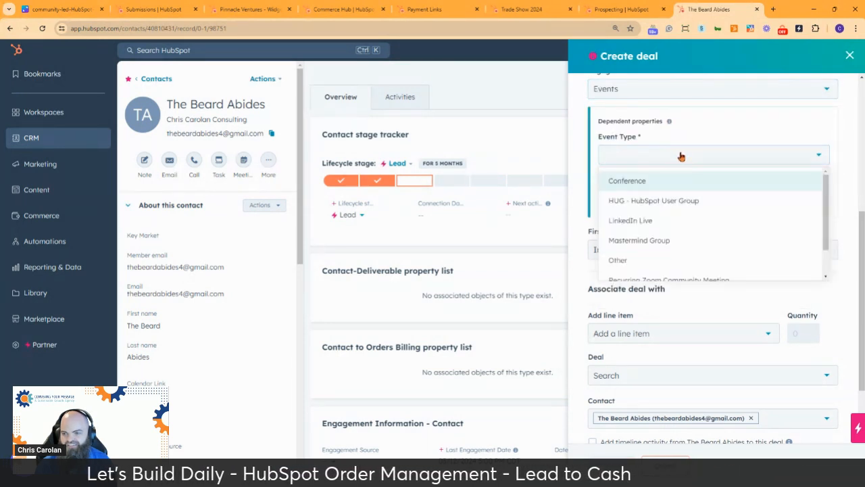
pyautogui.click(698, 229)
pyautogui.click(680, 198)
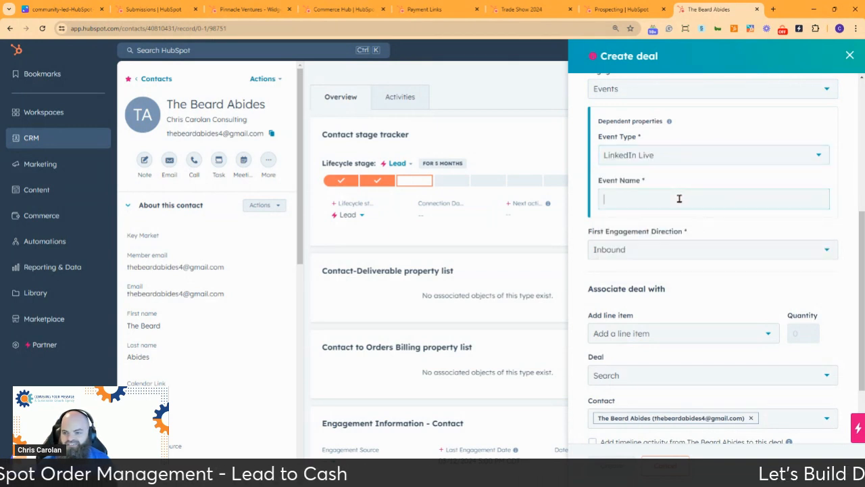
pyautogui.write('Order Management')
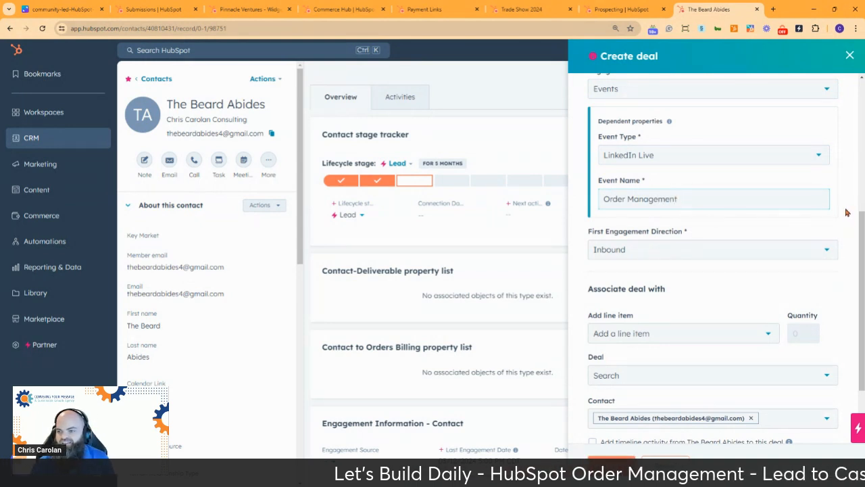
# Add the Over 9000max product as a line item and create the deal.
pyautogui.scroll(-2, 797, 219)
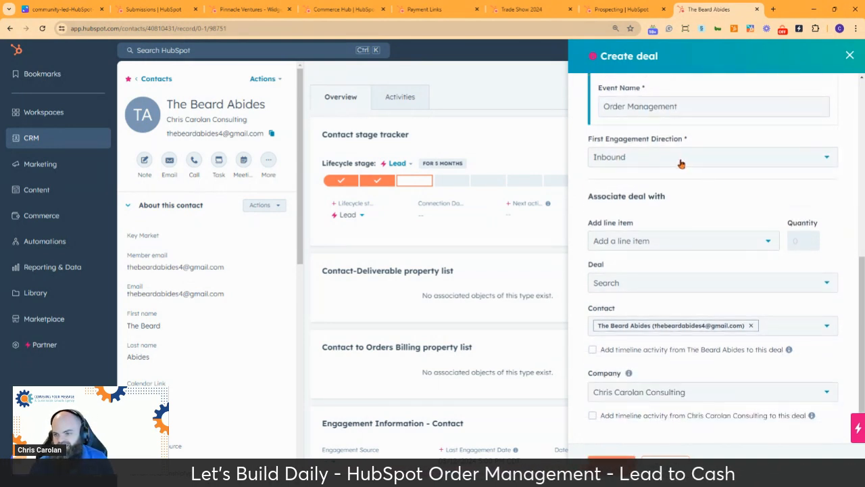
pyautogui.click(648, 243)
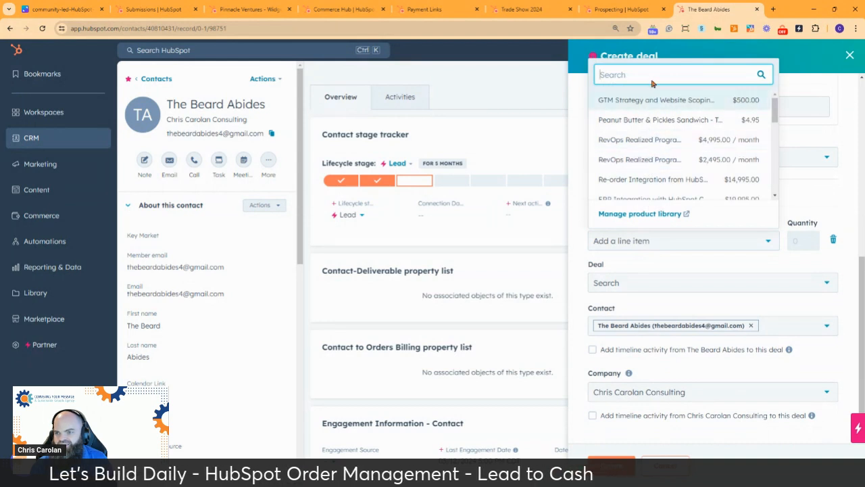
pyautogui.write('widget')
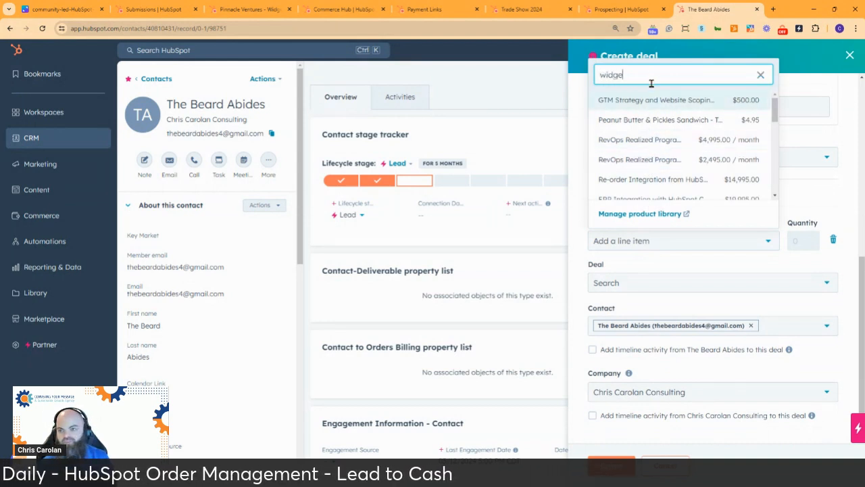
pyautogui.press('BackSpace')
pyautogui.press('BackSpace')
pyautogui.press('BackSpace')
pyautogui.press('BackSpace')
pyautogui.press('BackSpace')
pyautogui.press('BackSpace')
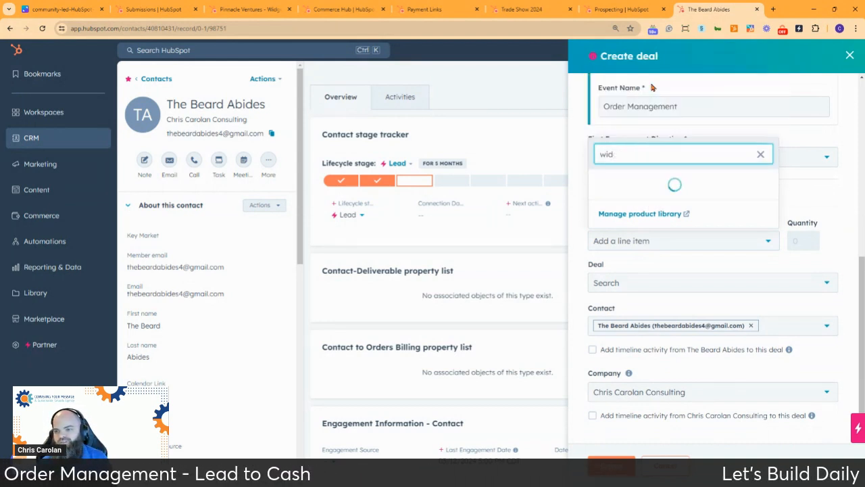
pyautogui.write('90')
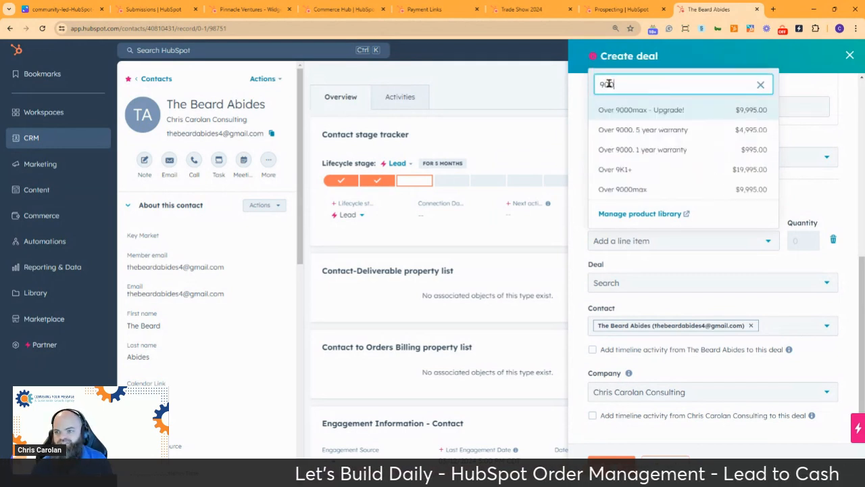
pyautogui.click(630, 192)
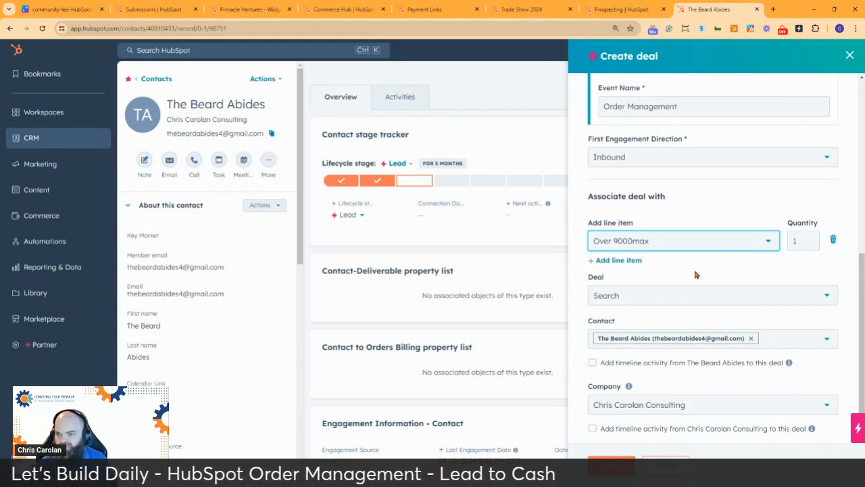
pyautogui.scroll(-1, 696, 273)
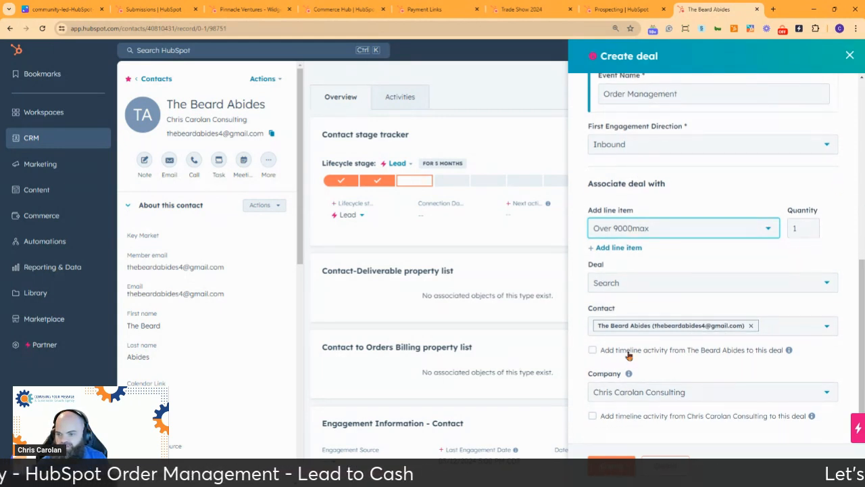
pyautogui.click(617, 466)
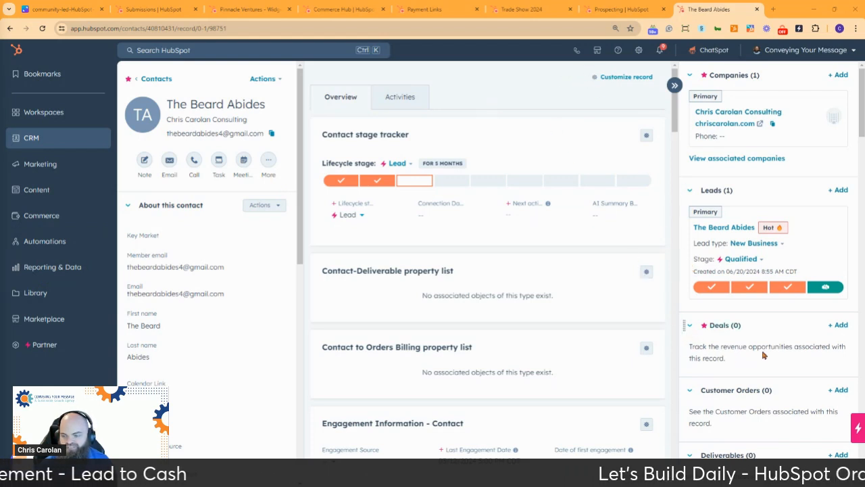
# Reload the contact record to see the Contract sent deal and Opportunity lifecycle stage.
pyautogui.scroll(-2, 798, 345)
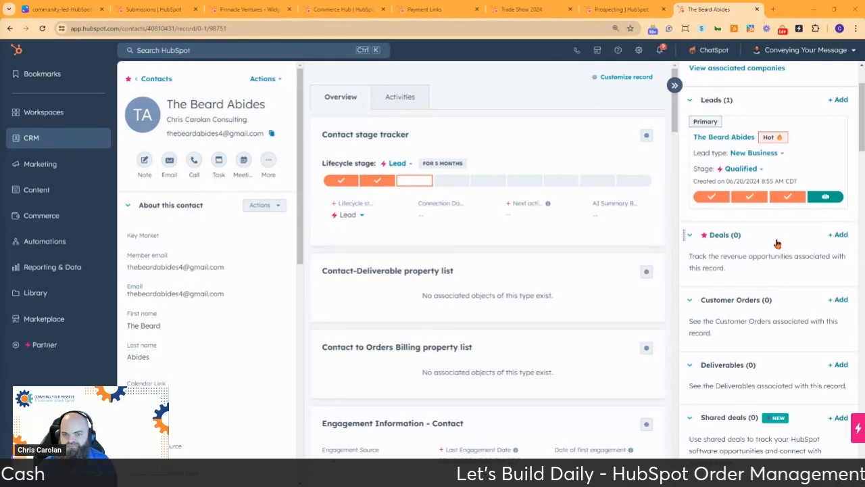
pyautogui.scroll(2, 777, 244)
pyautogui.click(42, 29)
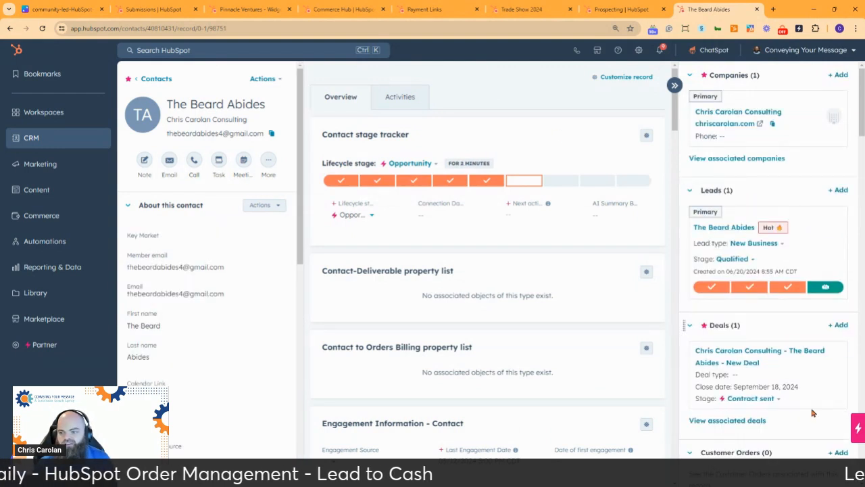
pyautogui.moveTo(773, 350)
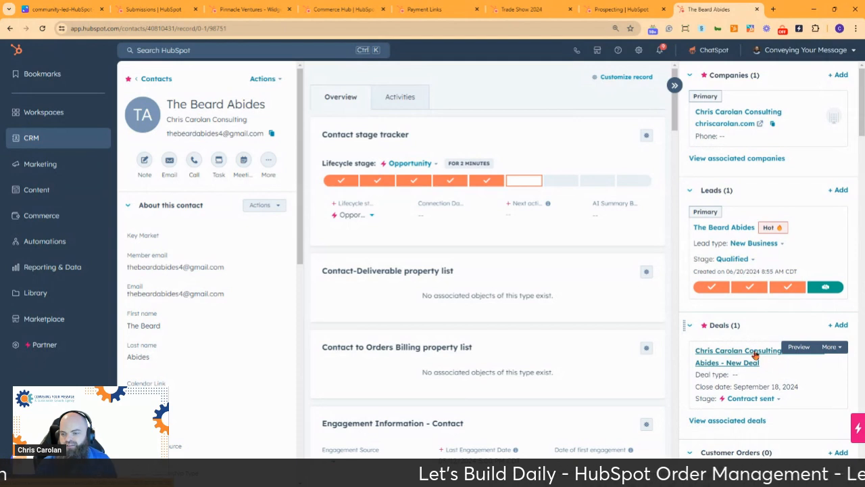
# Open the new $9,995 deal and change its stage from Contract sent to Closed won.
pyautogui.click(755, 356)
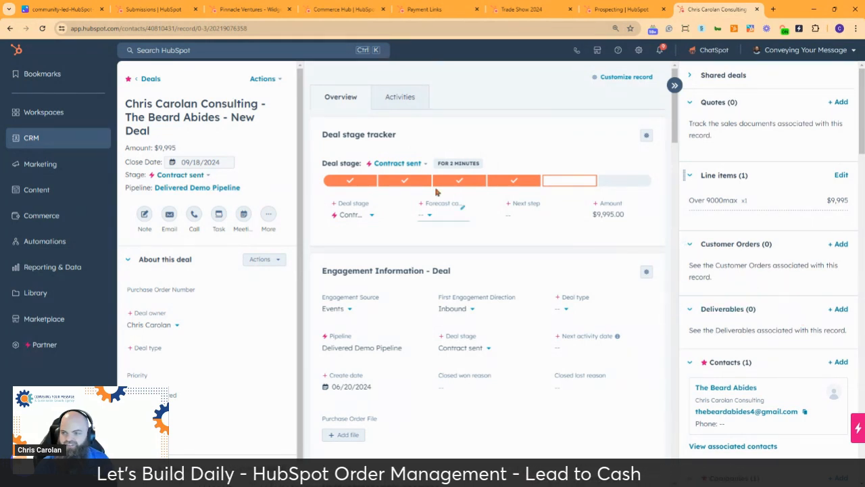
pyautogui.click(195, 175)
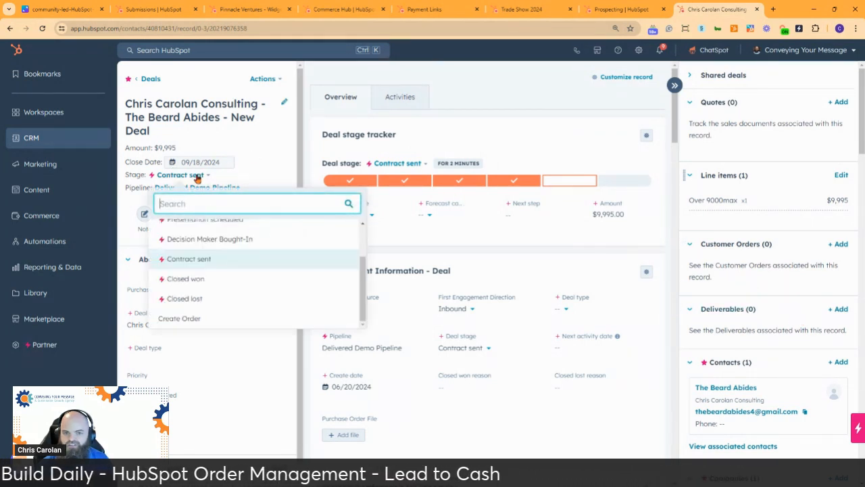
pyautogui.click(210, 282)
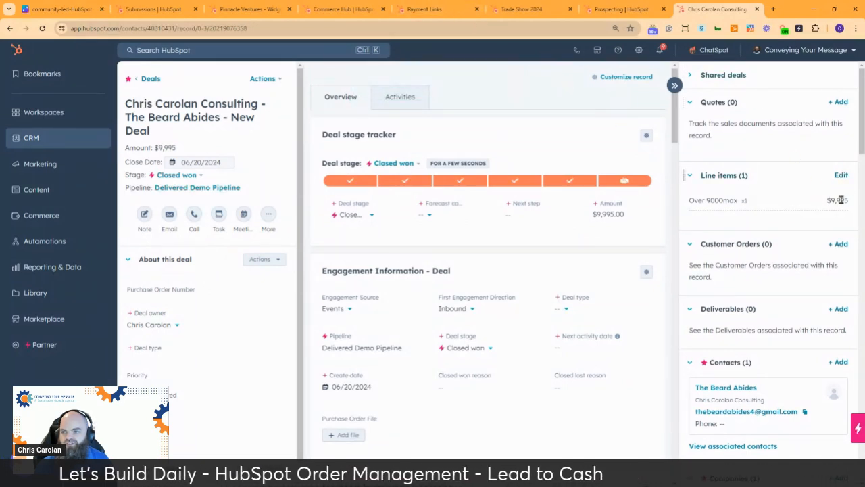
# Review the deal's single $9,995 Over 9000max line item, then return to the deal.
pyautogui.click(840, 175)
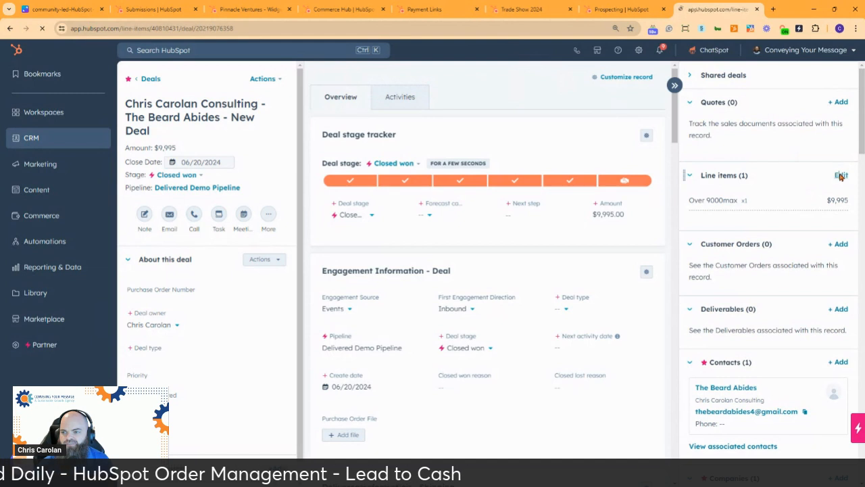
pyautogui.moveTo(323, 227); pyautogui.dragTo(295, 238)
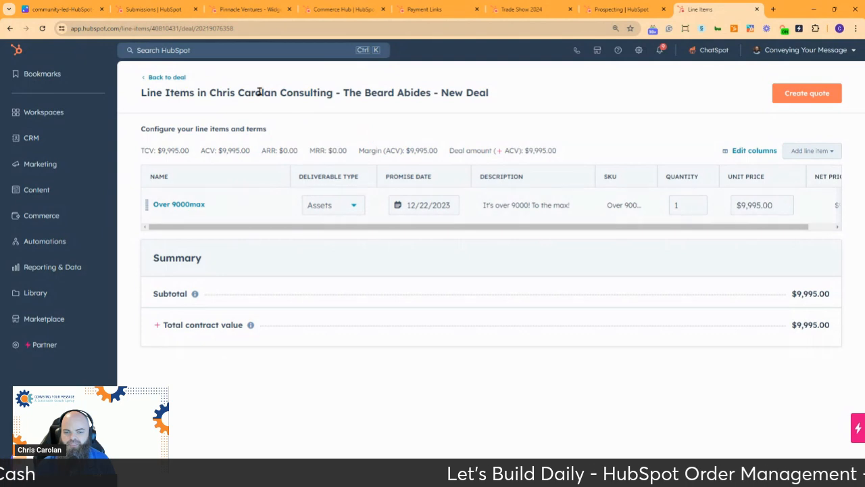
pyautogui.click(175, 78)
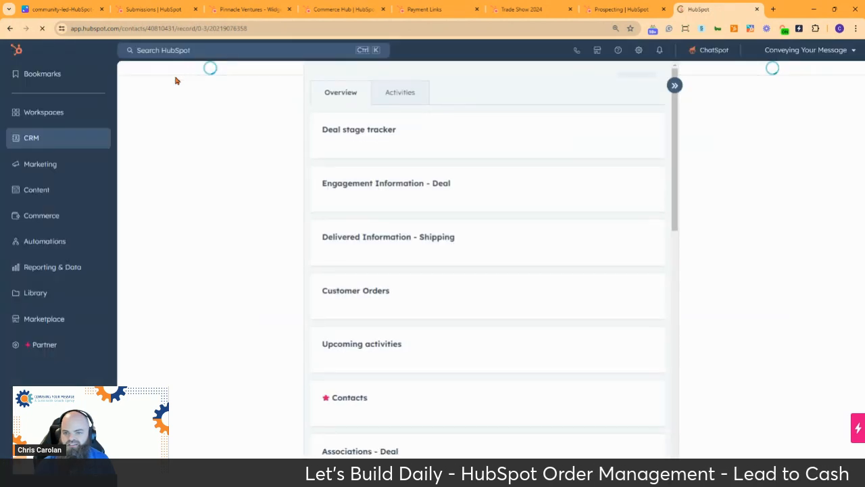
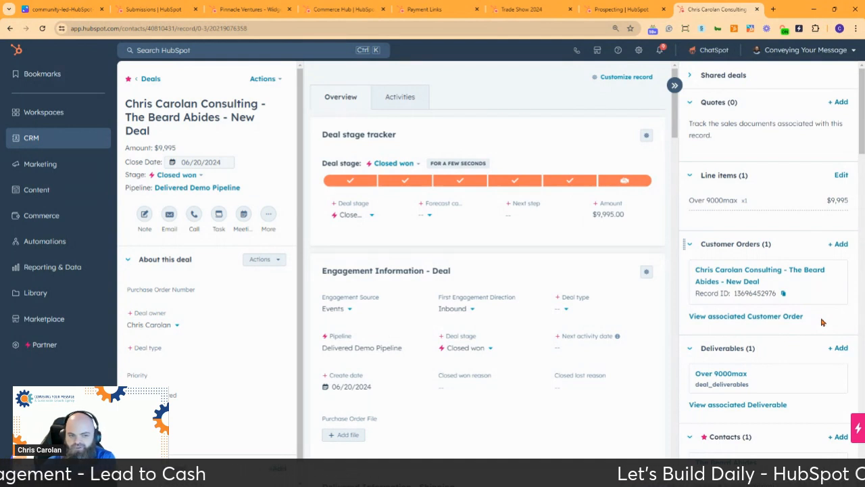
# Scroll through the closed-won deal record to review its association cards.
pyautogui.scroll(-2, 821, 322)
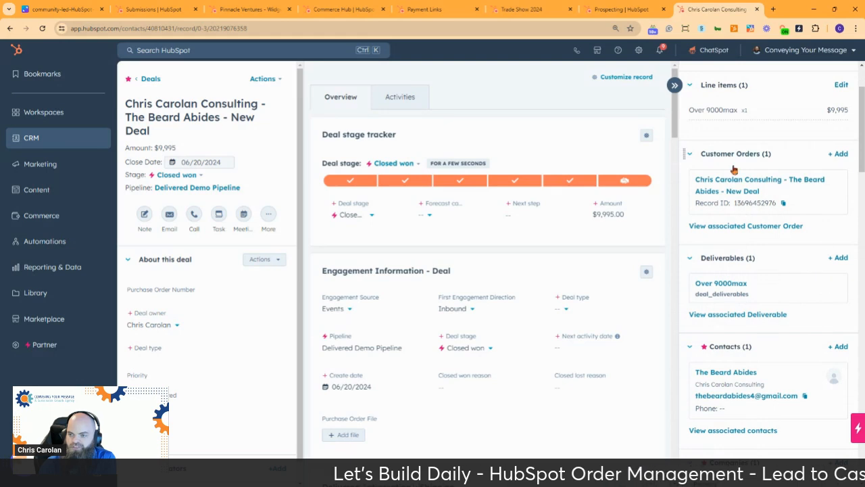
pyautogui.scroll(-3, 801, 353)
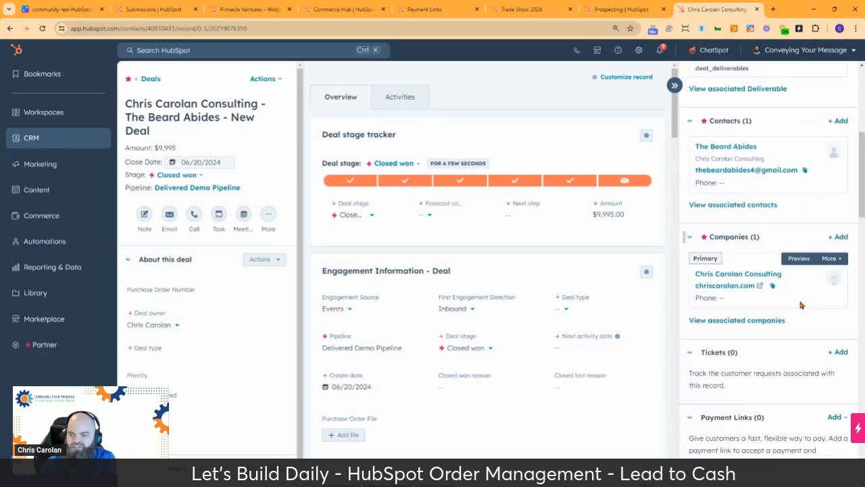
pyautogui.scroll(-6, 795, 291)
pyautogui.scroll(-6, 792, 293)
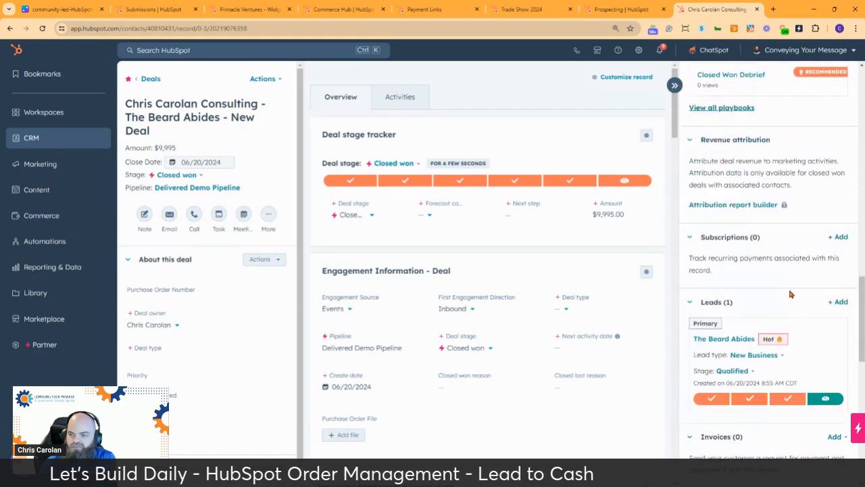
pyautogui.scroll(-3, 789, 291)
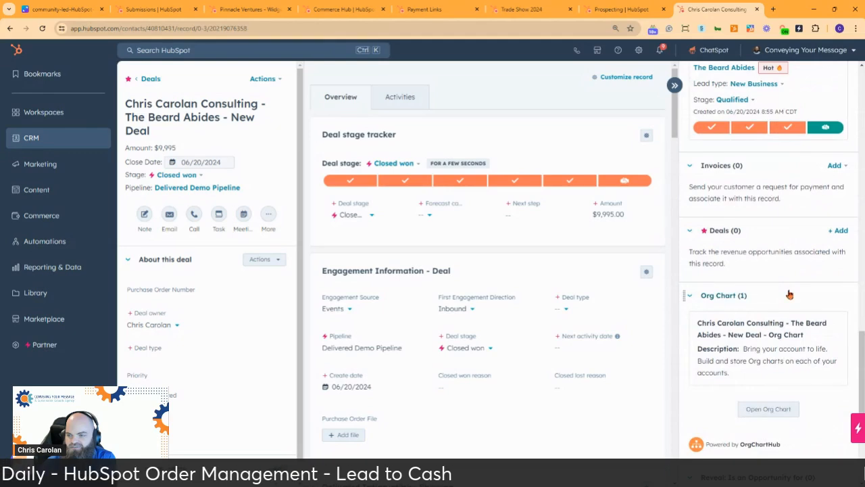
pyautogui.scroll(-5, 788, 295)
pyautogui.scroll(10, 789, 294)
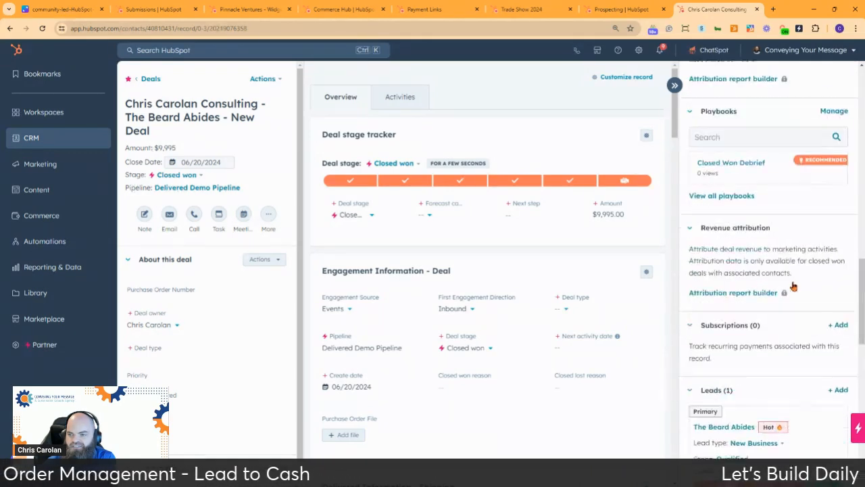
pyautogui.scroll(4, 791, 280)
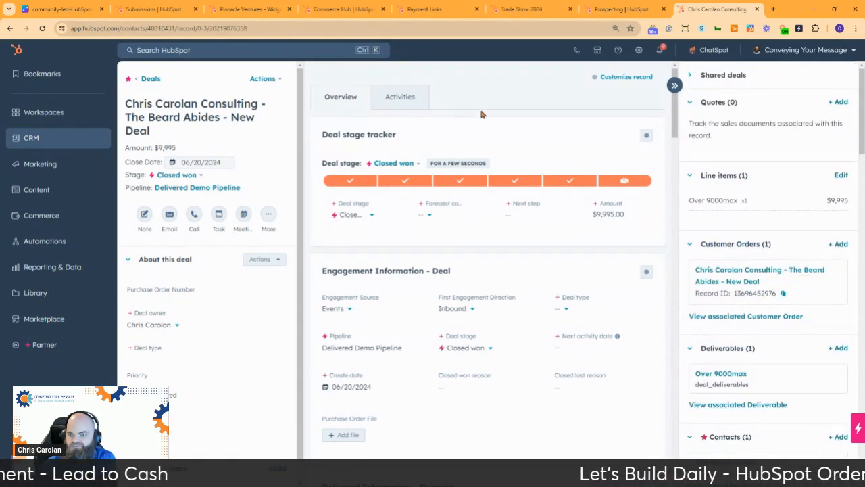
pyautogui.scroll(-3, 497, 139)
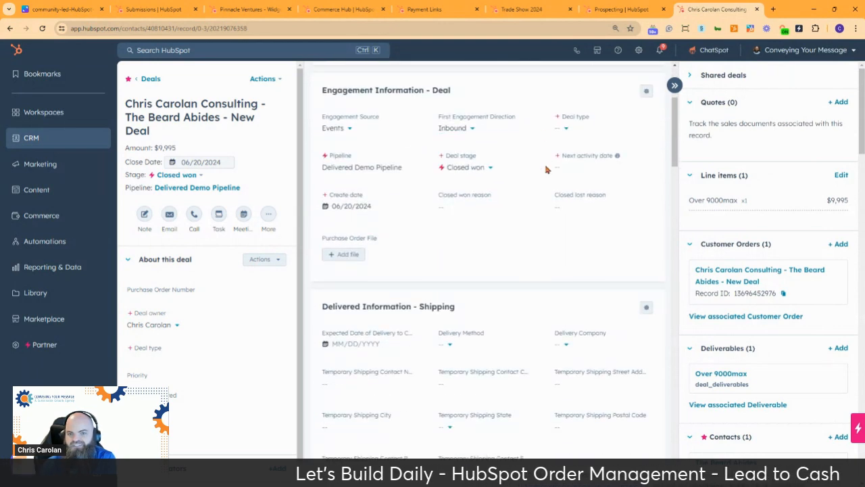
pyautogui.scroll(-4, 546, 169)
pyautogui.scroll(-3, 545, 166)
pyautogui.scroll(-3, 543, 164)
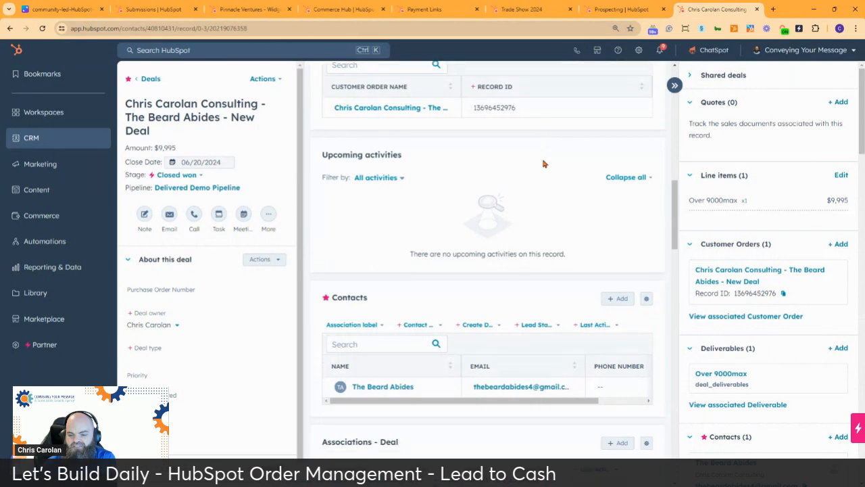
pyautogui.scroll(-10, 544, 164)
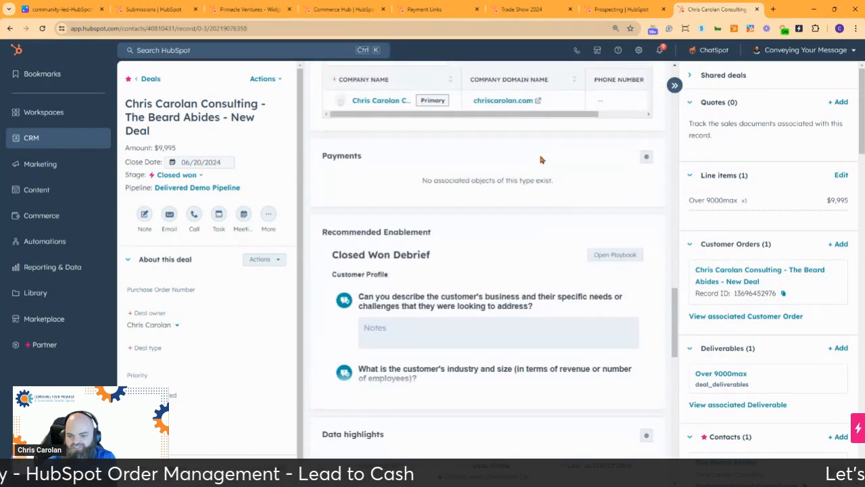
pyautogui.scroll(-14, 539, 158)
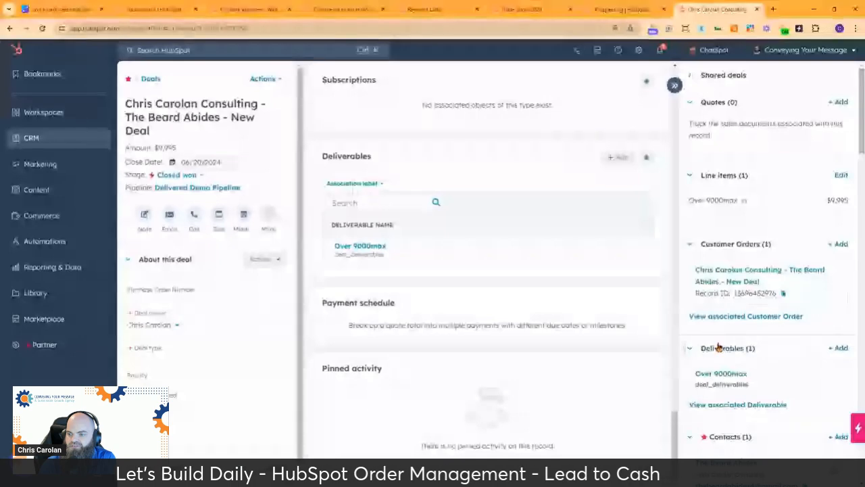
pyautogui.scroll(-3, 724, 344)
# Open the deal's contact and check its customer order, Over 9000max deliverable and $9,995 deal.
pyautogui.click(720, 283)
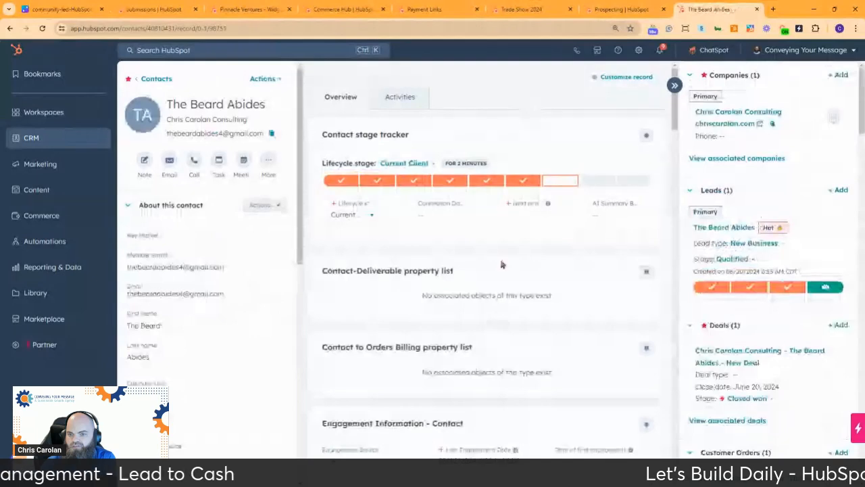
pyautogui.scroll(-10, 501, 264)
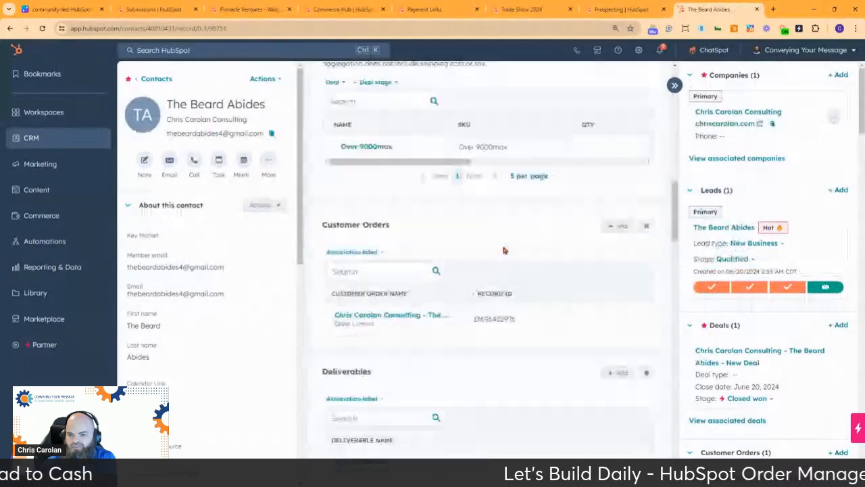
pyautogui.scroll(-3, 502, 243)
pyautogui.scroll(4, 498, 185)
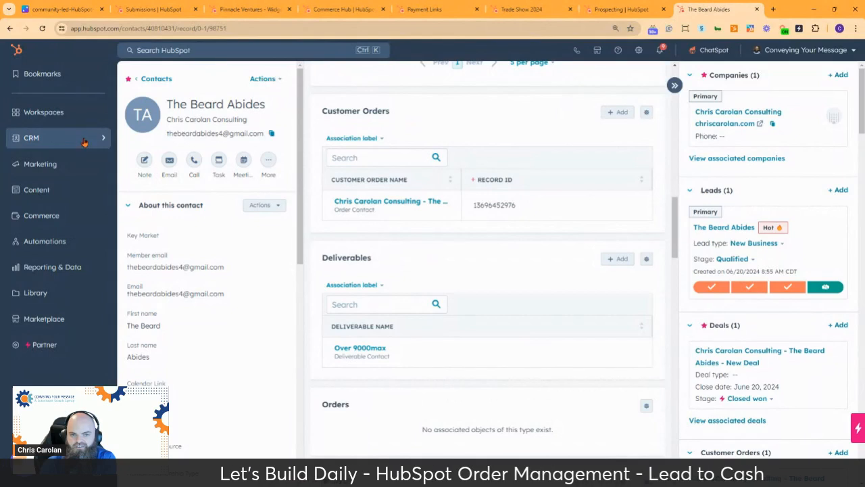
pyautogui.moveTo(84, 142)
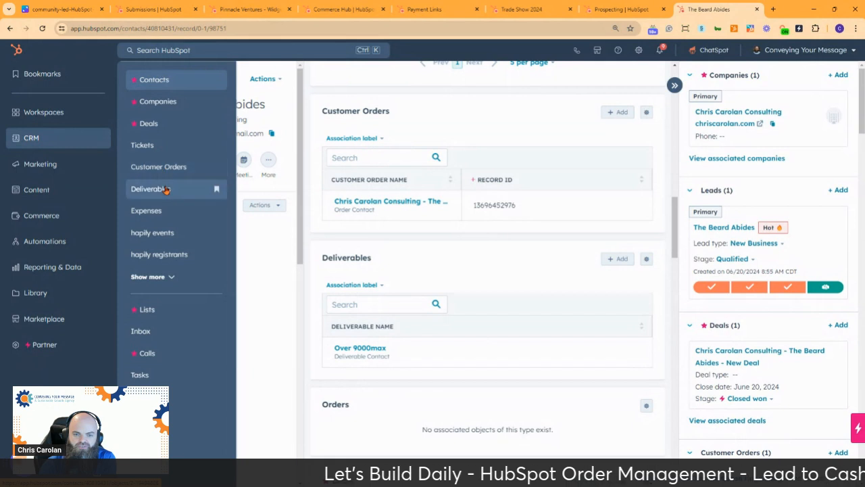
# Switch the Expenses records list over to the Orders object.
pyautogui.click(162, 213)
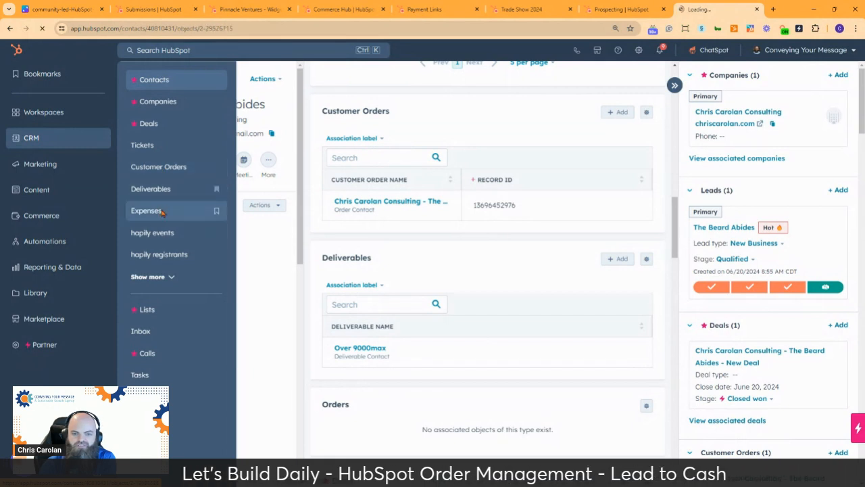
pyautogui.click(217, 133)
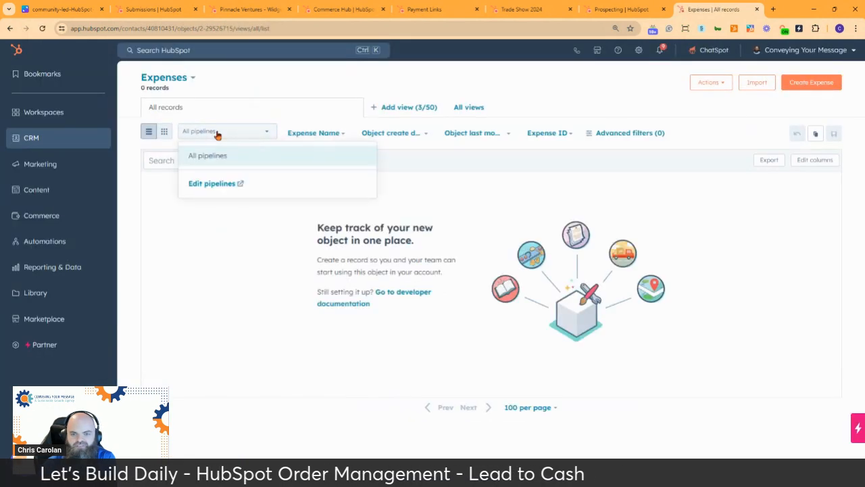
pyautogui.click(164, 80)
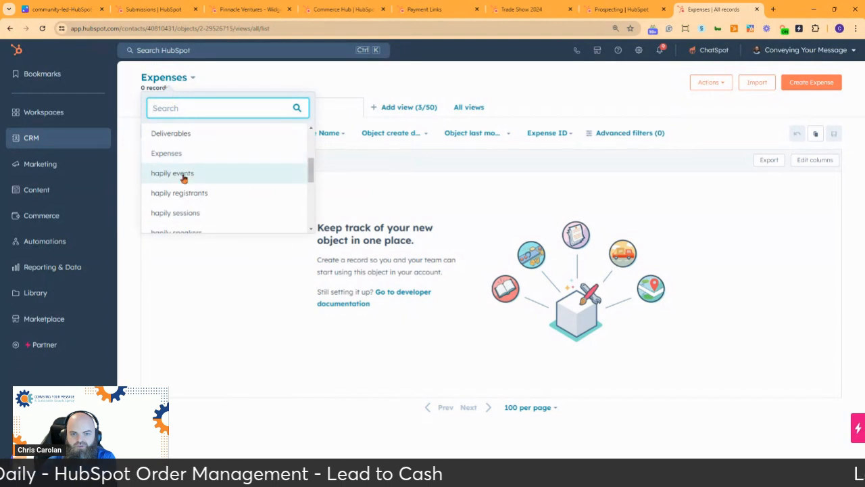
pyautogui.scroll(-2, 182, 175)
pyautogui.click(162, 197)
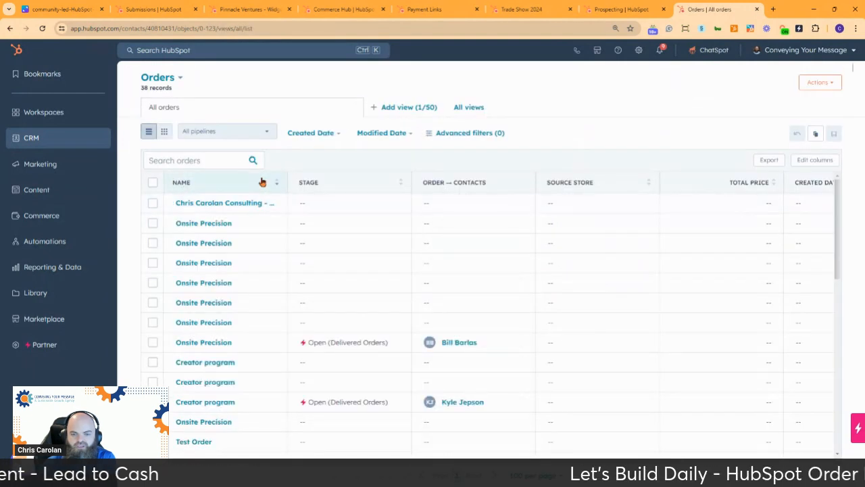
# Preview the deal's order and scroll down to its empty Contacts section.
pyautogui.click(257, 203)
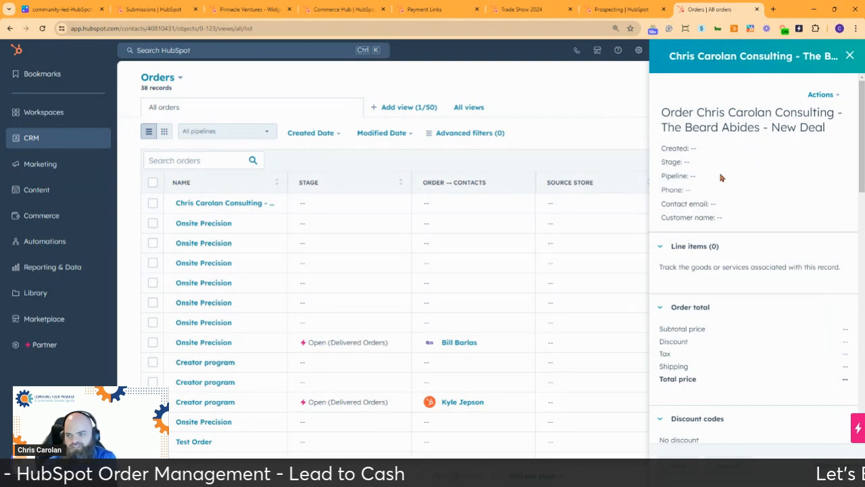
pyautogui.scroll(-2, 729, 330)
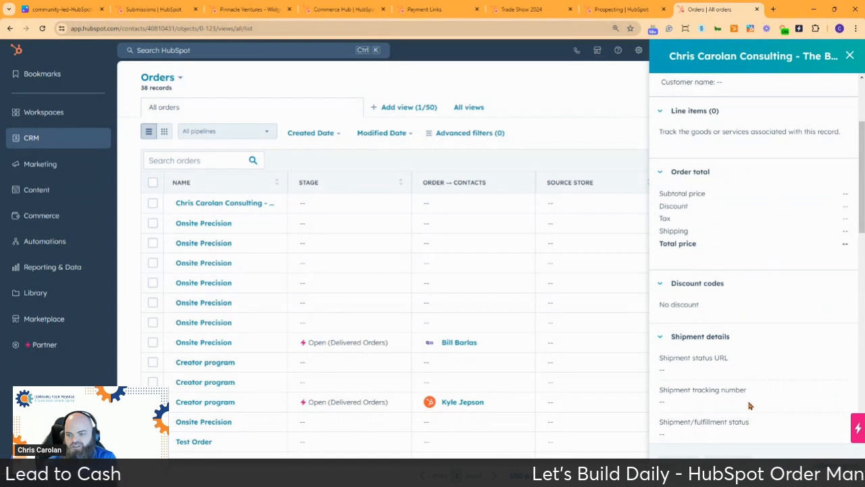
pyautogui.scroll(2, 748, 406)
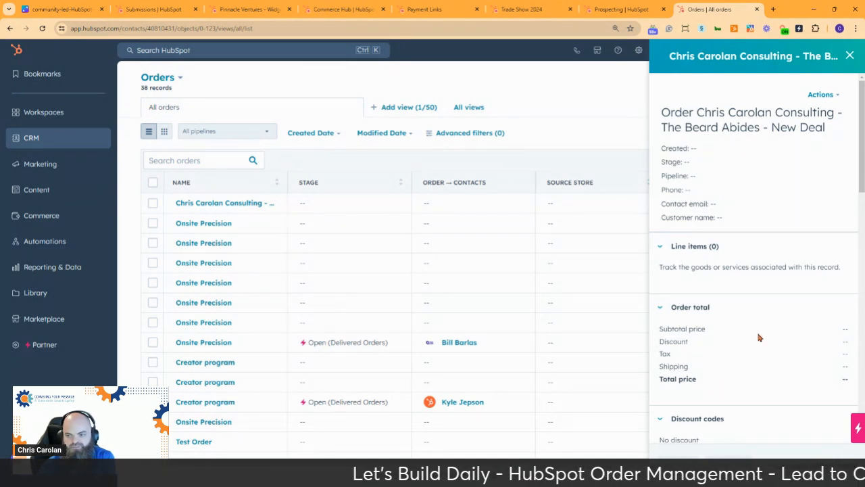
pyautogui.scroll(-3, 755, 334)
pyautogui.scroll(-2, 750, 327)
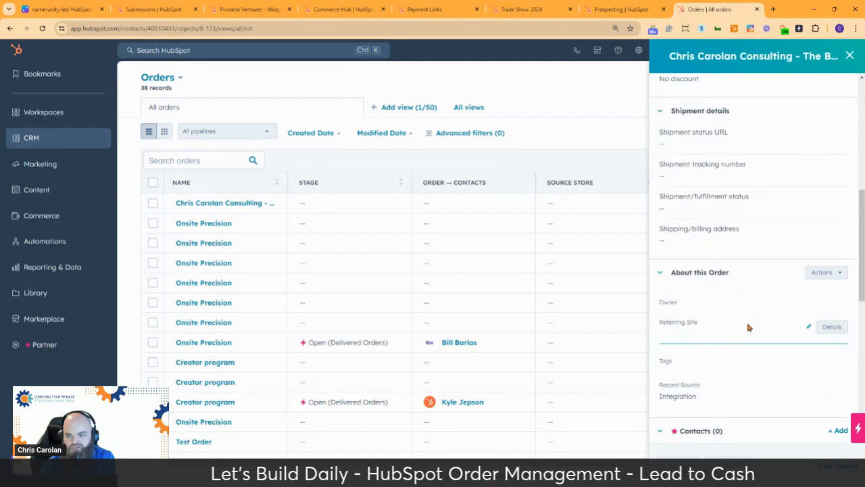
pyautogui.scroll(-2, 747, 327)
pyautogui.scroll(-2, 735, 309)
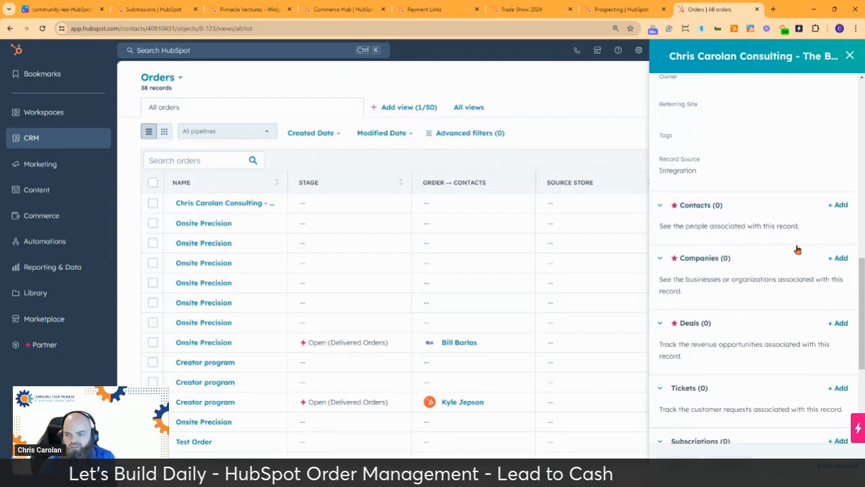
# Associate the deal's contact with the order as Order Billing Contact and Order Shipping Contact.
pyautogui.click(838, 206)
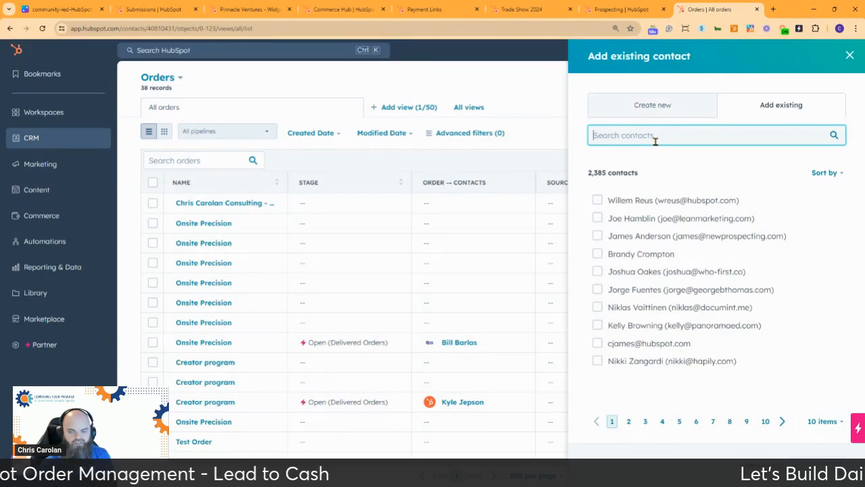
pyautogui.write('thebeard')
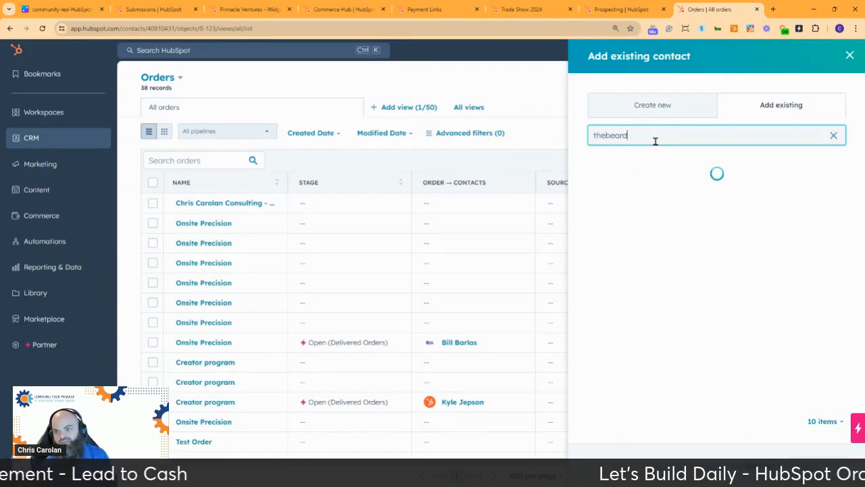
pyautogui.click(598, 200)
pyautogui.click(817, 464)
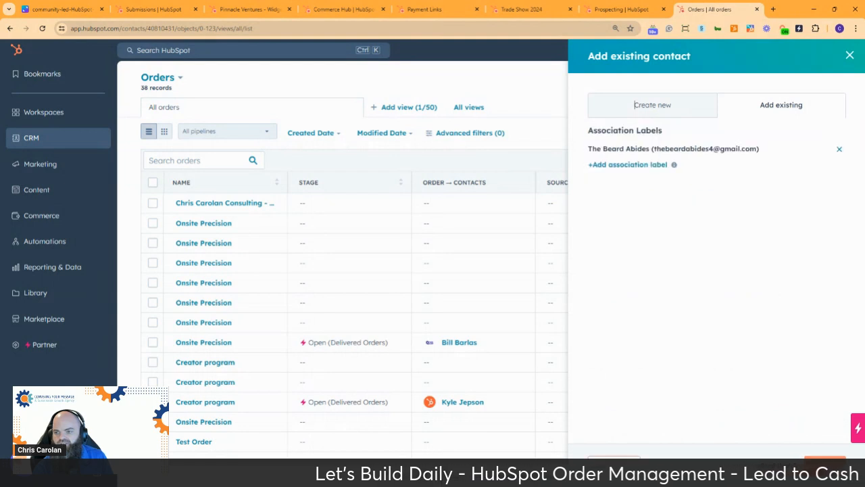
pyautogui.click(618, 165)
pyautogui.click(642, 183)
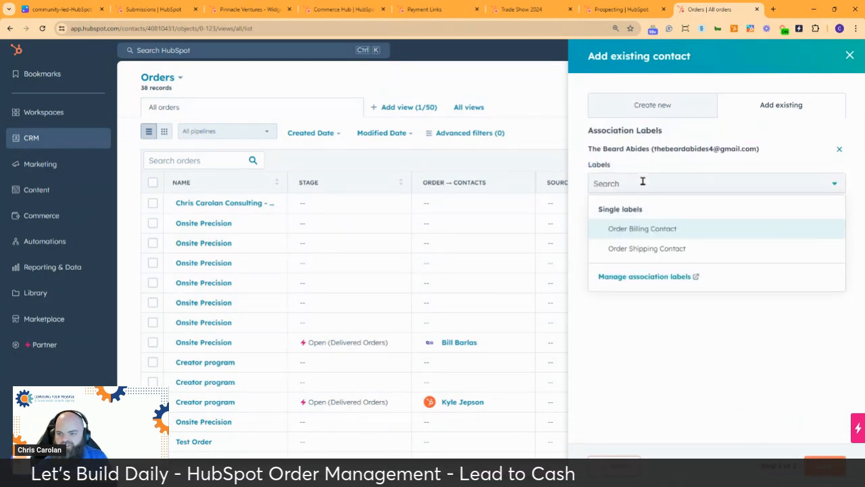
pyautogui.click(632, 230)
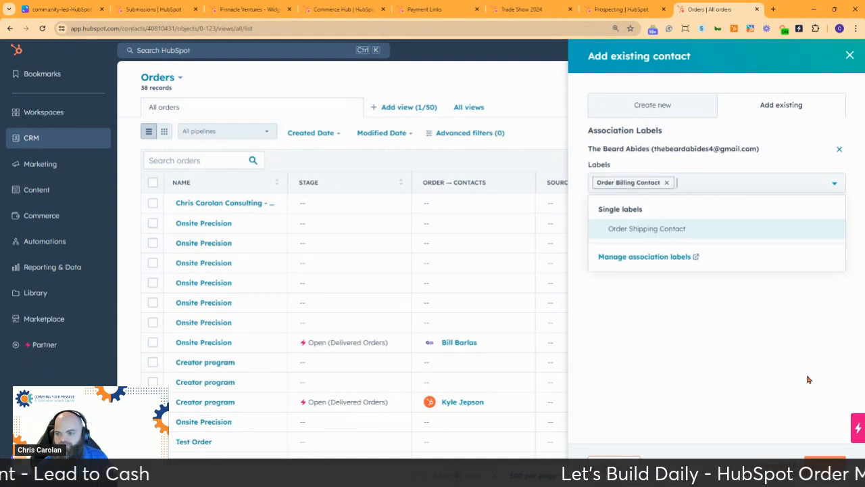
pyautogui.click(647, 231)
pyautogui.click(720, 323)
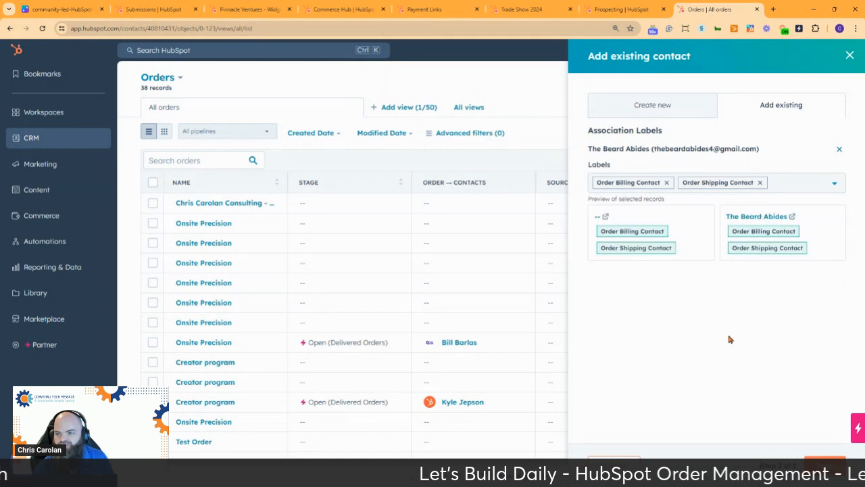
pyautogui.click(825, 467)
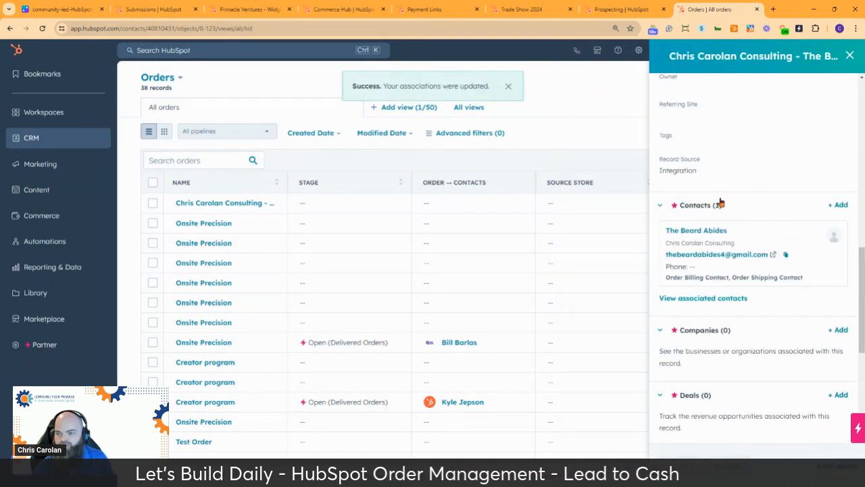
# Associate the existing Over 9000max deliverable with the order, labelled Order Deliverable.
pyautogui.scroll(-2, 739, 186)
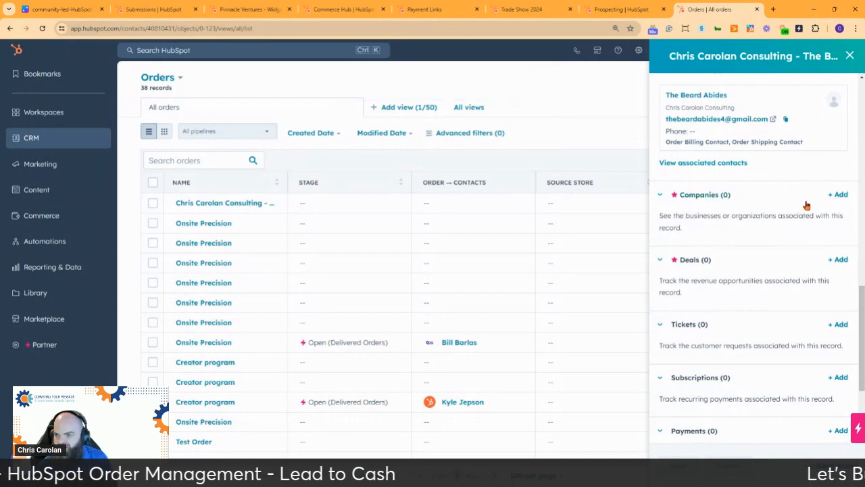
pyautogui.scroll(-2, 805, 205)
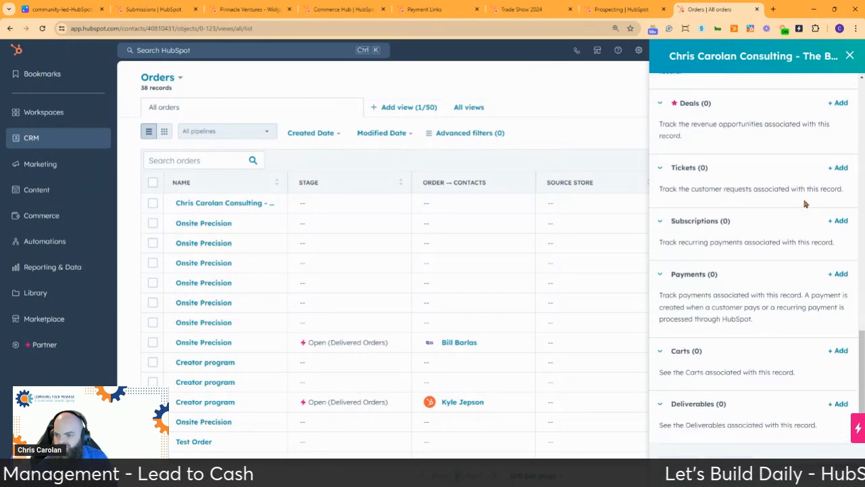
pyautogui.click(839, 405)
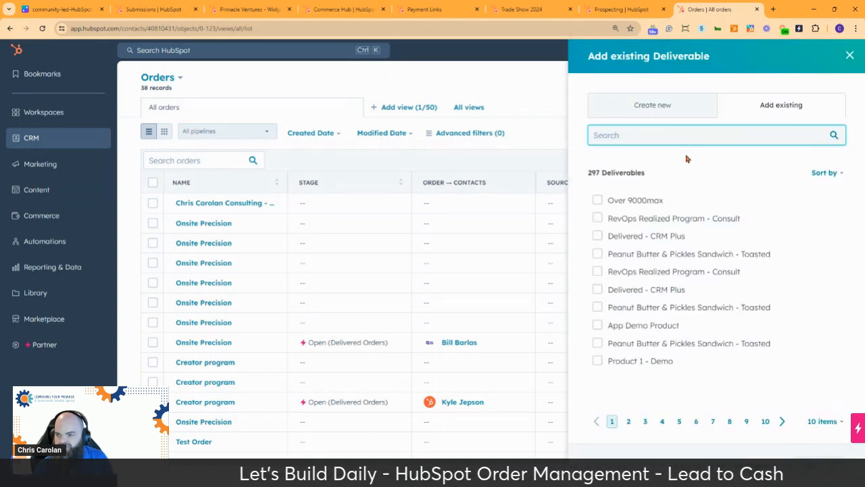
pyautogui.click(598, 202)
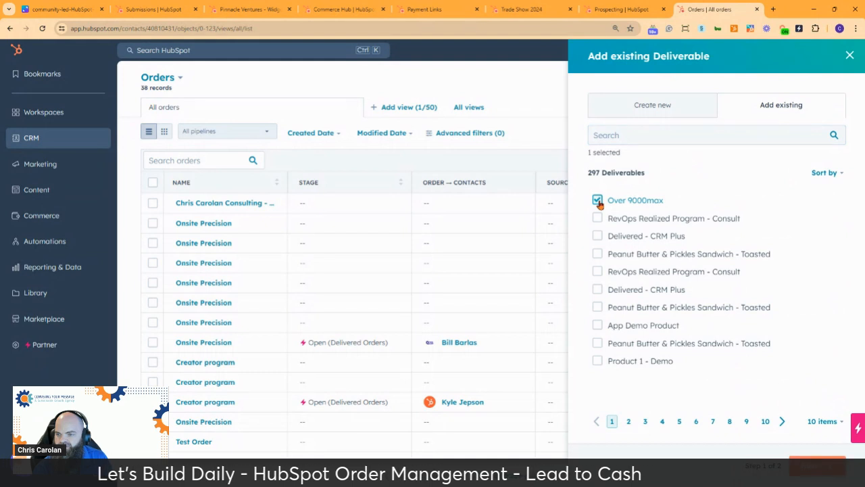
pyautogui.click(817, 466)
pyautogui.click(632, 166)
pyautogui.click(631, 182)
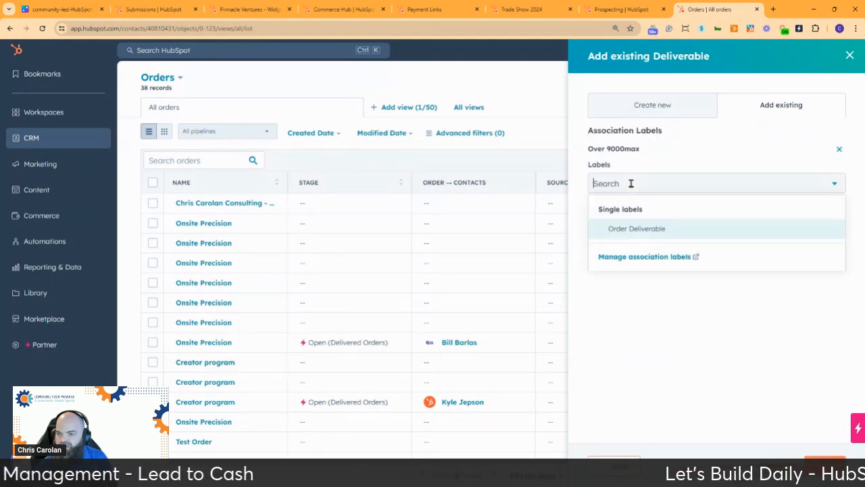
pyautogui.click(638, 228)
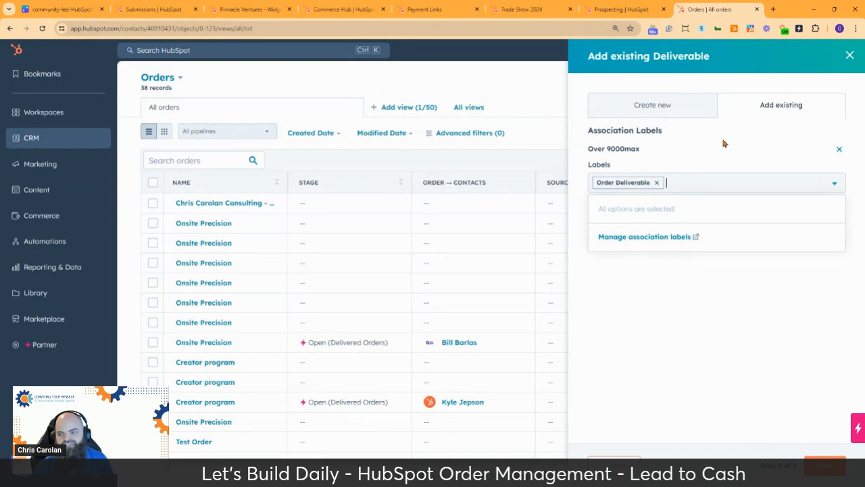
pyautogui.click(828, 468)
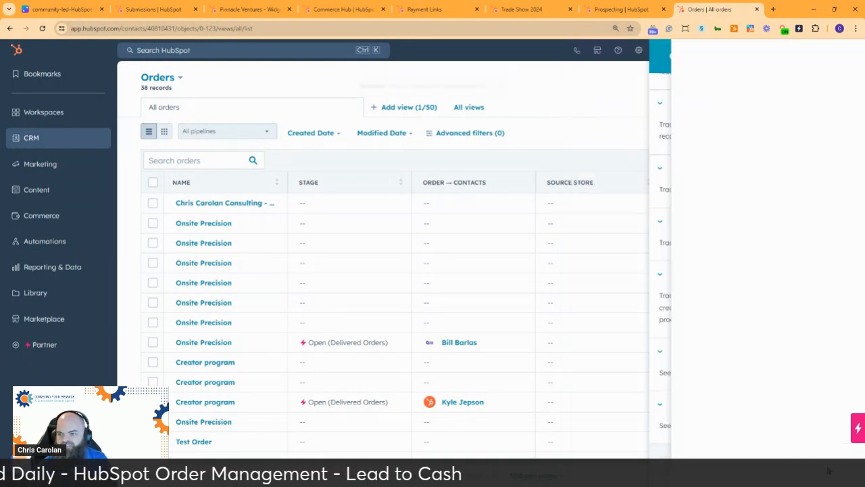
pyautogui.scroll(2, 750, 307)
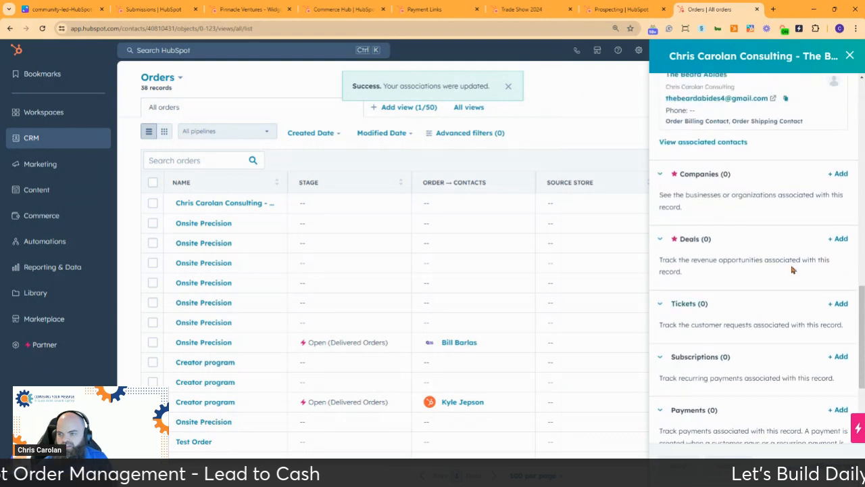
# Link the customer's closed-won deal to the order without any association label.
pyautogui.click(838, 240)
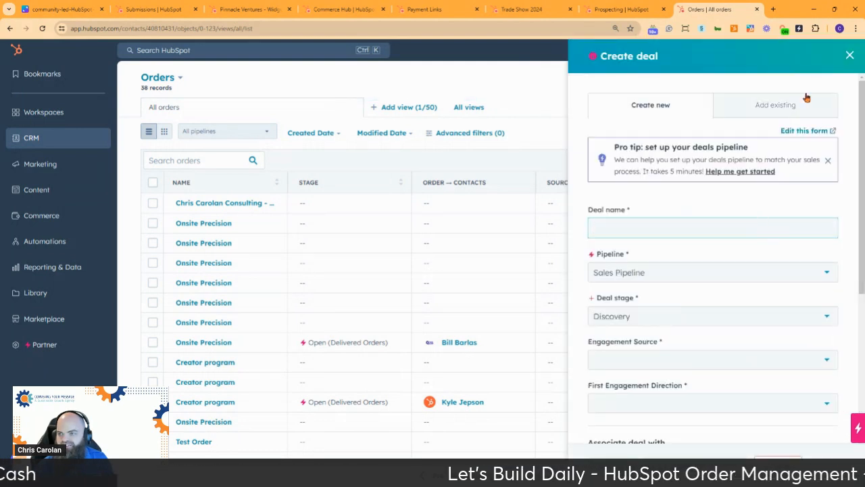
pyautogui.click(781, 103)
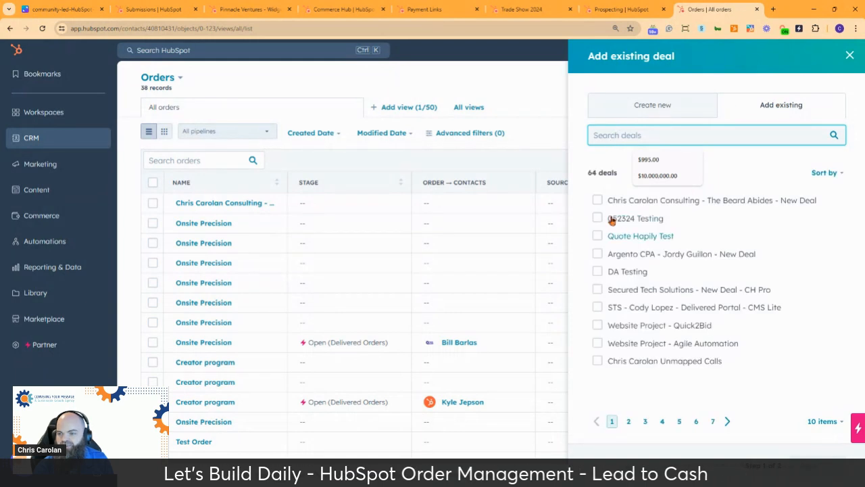
pyautogui.click(596, 200)
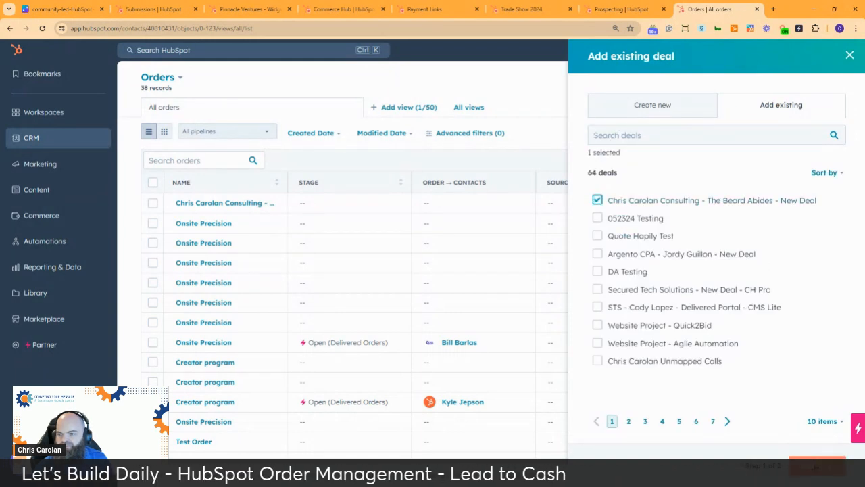
pyautogui.click(816, 465)
pyautogui.click(638, 164)
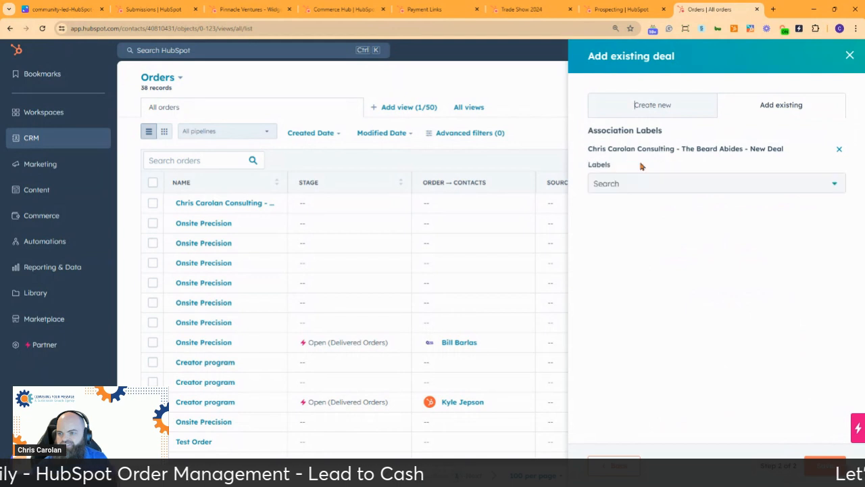
pyautogui.click(640, 183)
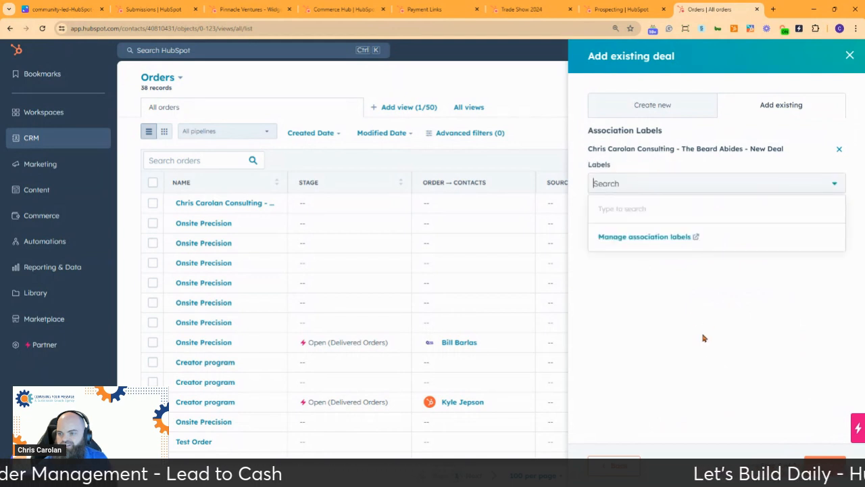
pyautogui.click(706, 305)
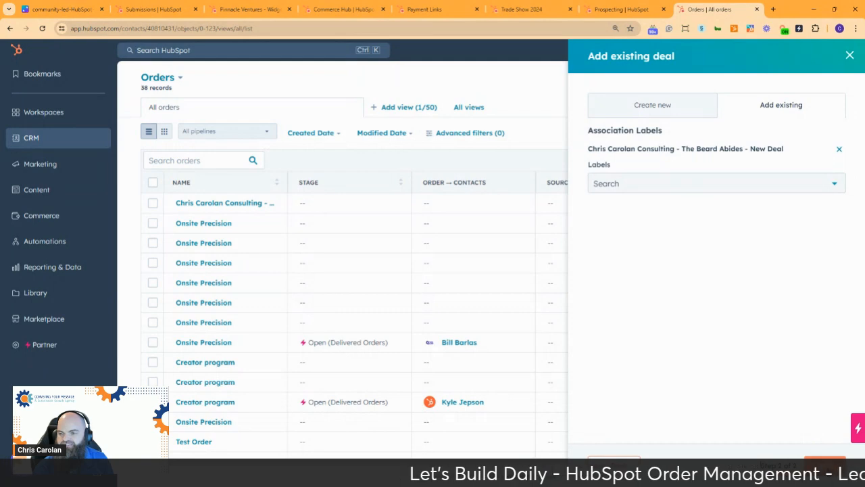
pyautogui.click(824, 464)
pyautogui.scroll(3, 747, 246)
pyautogui.scroll(-3, 748, 247)
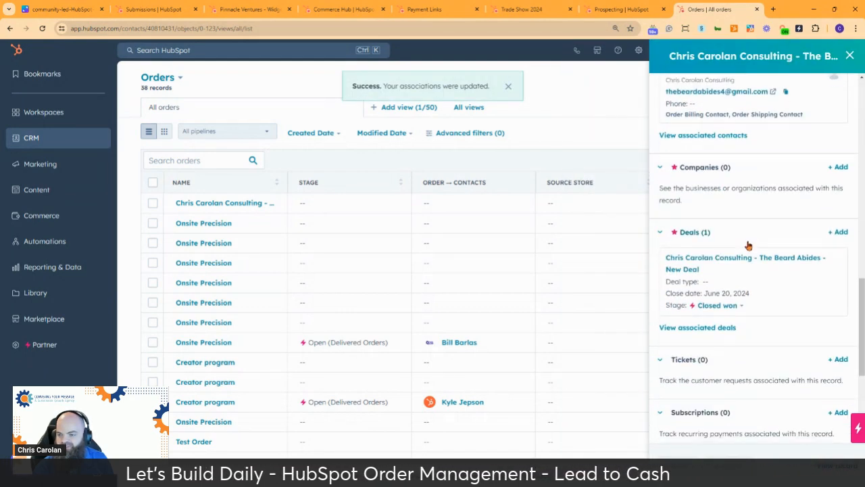
pyautogui.scroll(-3, 748, 244)
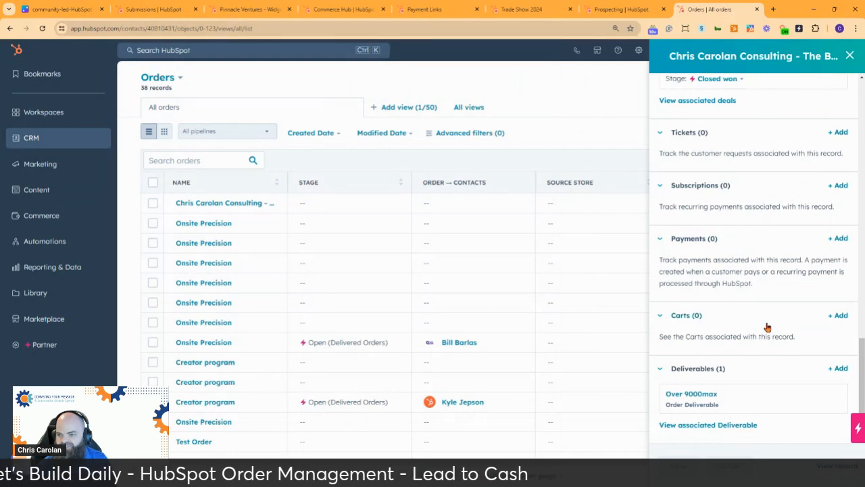
pyautogui.scroll(2, 767, 327)
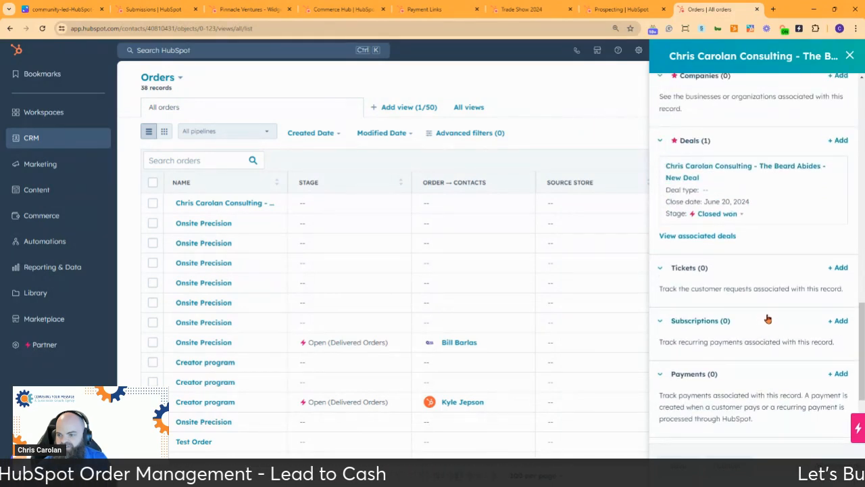
pyautogui.scroll(-2, 767, 313)
pyautogui.scroll(4, 767, 312)
pyautogui.scroll(10, 767, 313)
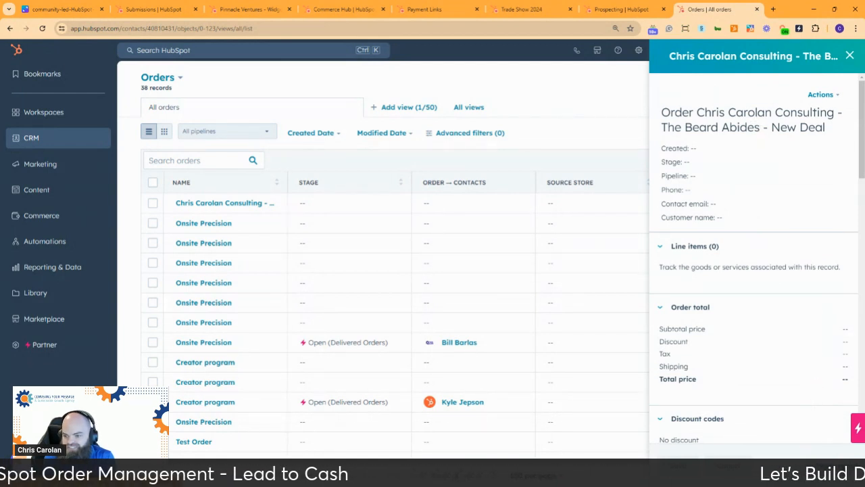
# Open the order's full record and review its empty line items, totals and shipment cards.
pyautogui.click(680, 464)
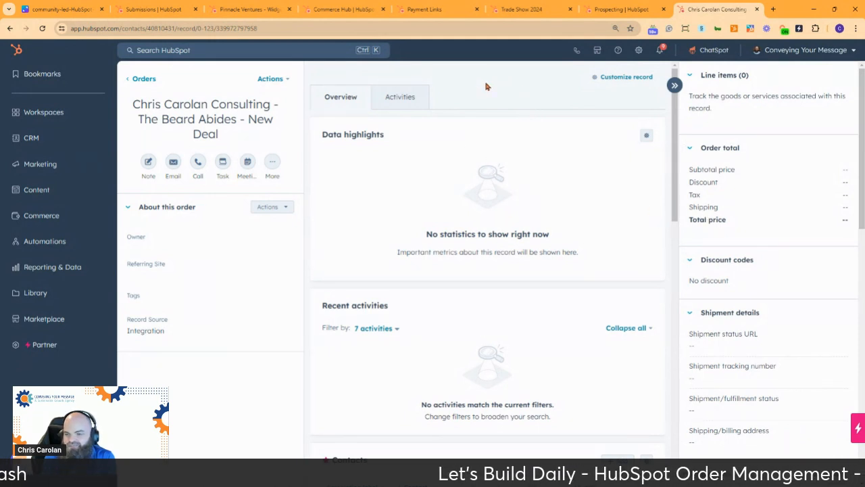
pyautogui.scroll(-3, 467, 139)
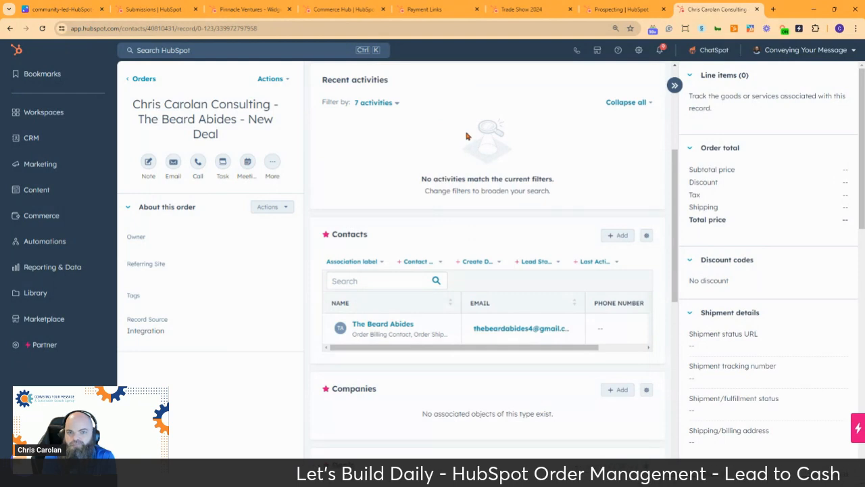
pyautogui.scroll(-3, 466, 135)
pyautogui.scroll(-5, 465, 133)
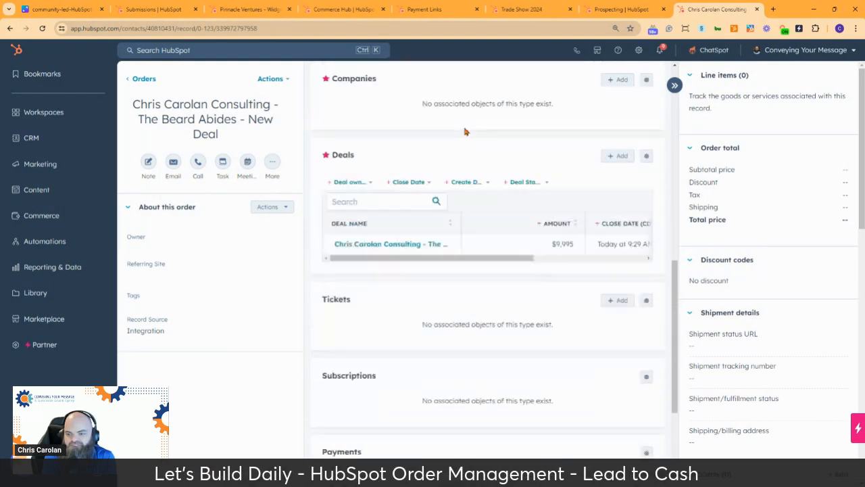
pyautogui.scroll(11, 463, 131)
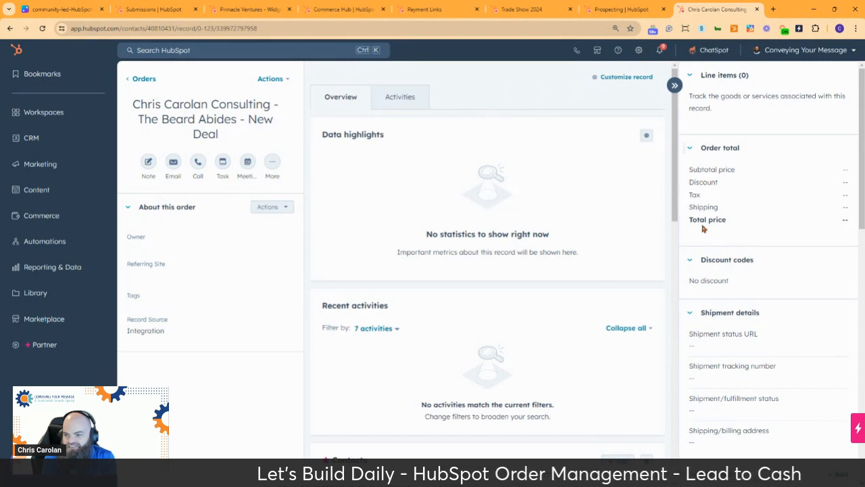
pyautogui.scroll(-1, 705, 228)
pyautogui.scroll(-5, 521, 233)
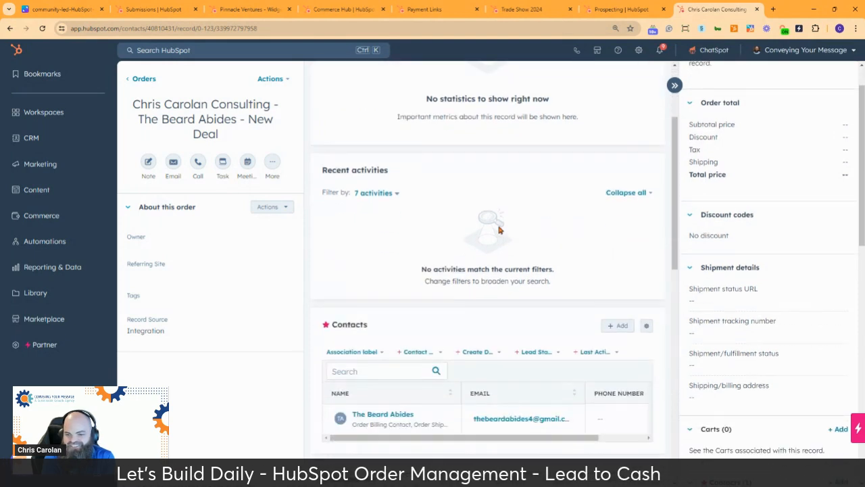
pyautogui.scroll(5, 495, 221)
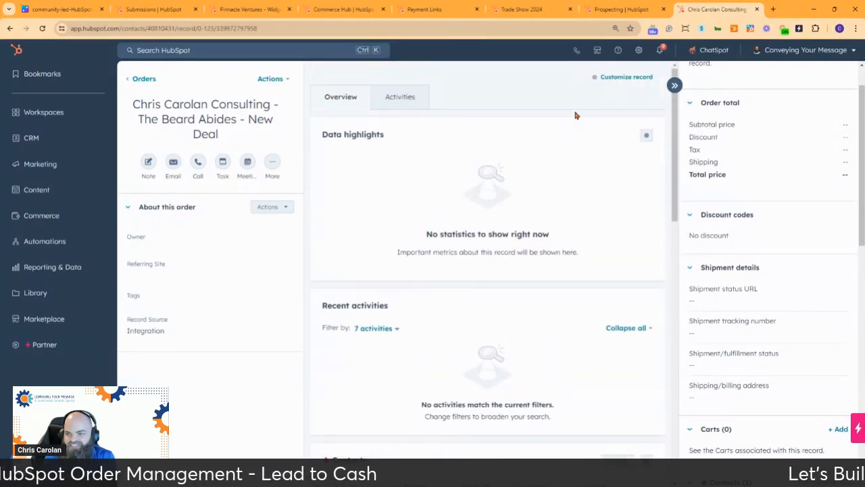
pyautogui.scroll(-3, 458, 82)
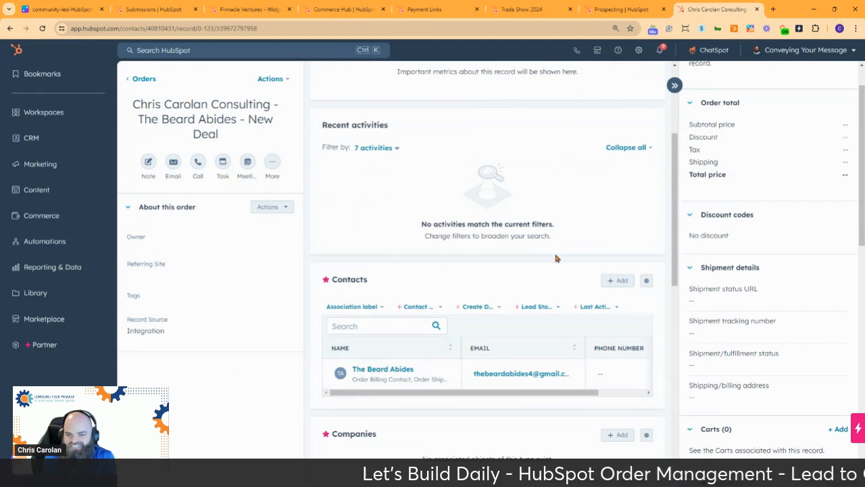
pyautogui.scroll(3, 671, 250)
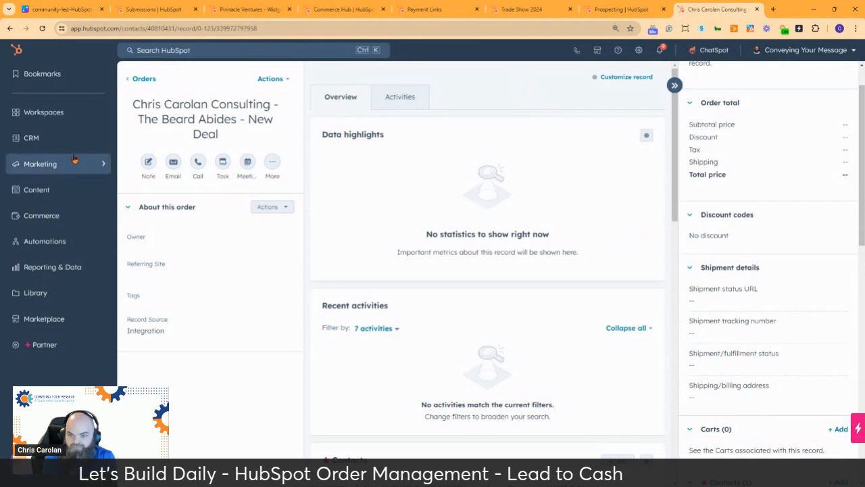
pyautogui.scroll(1, 768, 315)
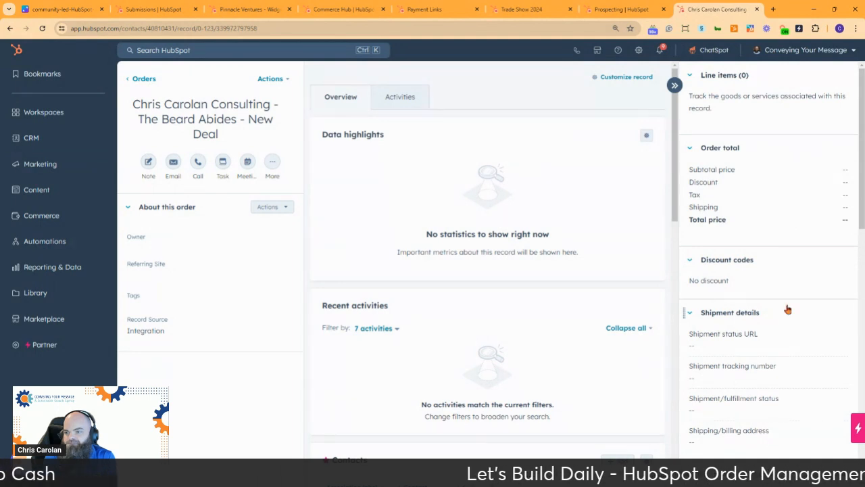
pyautogui.scroll(-5, 767, 248)
pyautogui.scroll(-2, 767, 244)
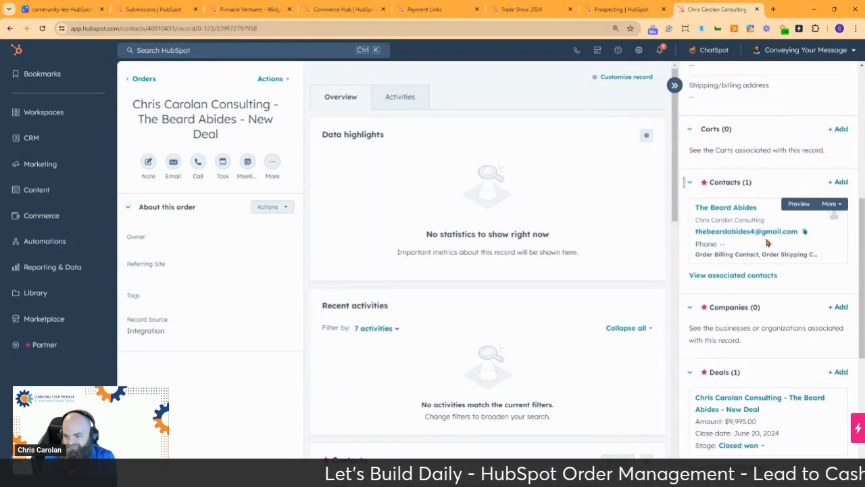
pyautogui.scroll(4, 767, 244)
pyautogui.scroll(2, 766, 242)
pyautogui.scroll(-5, 764, 240)
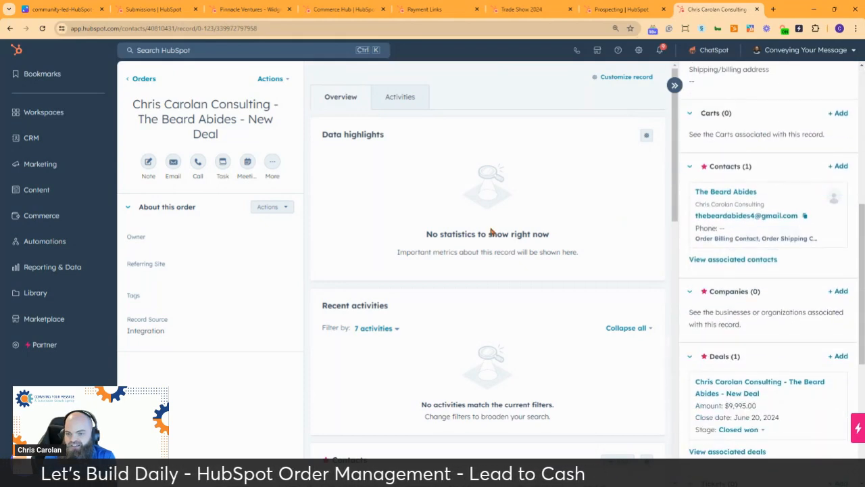
pyautogui.scroll(-7, 490, 229)
pyautogui.scroll(-3, 491, 227)
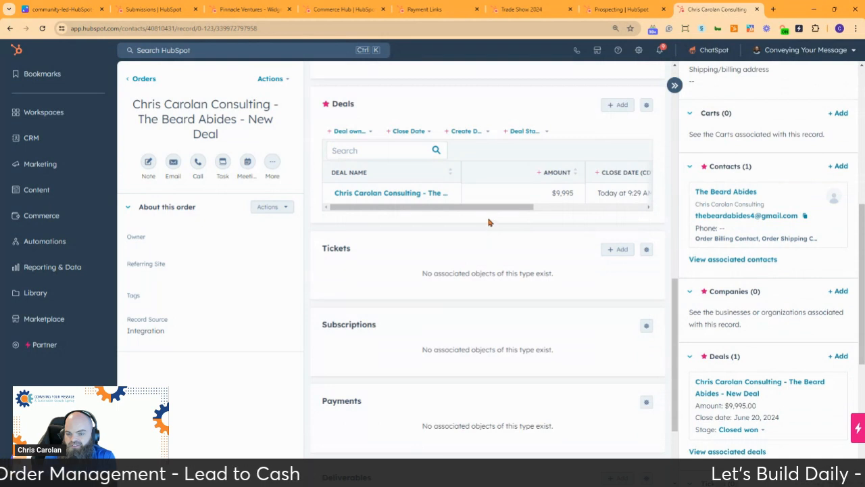
pyautogui.scroll(-2, 489, 223)
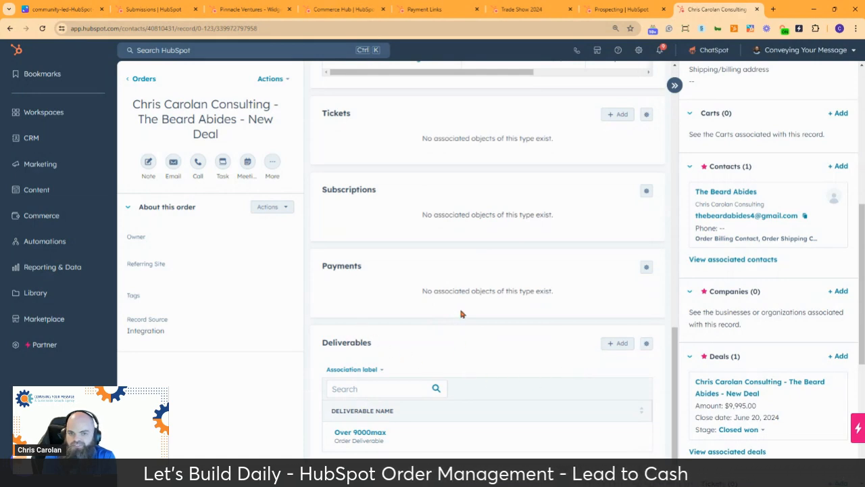
pyautogui.scroll(10, 459, 309)
pyautogui.scroll(5, 810, 250)
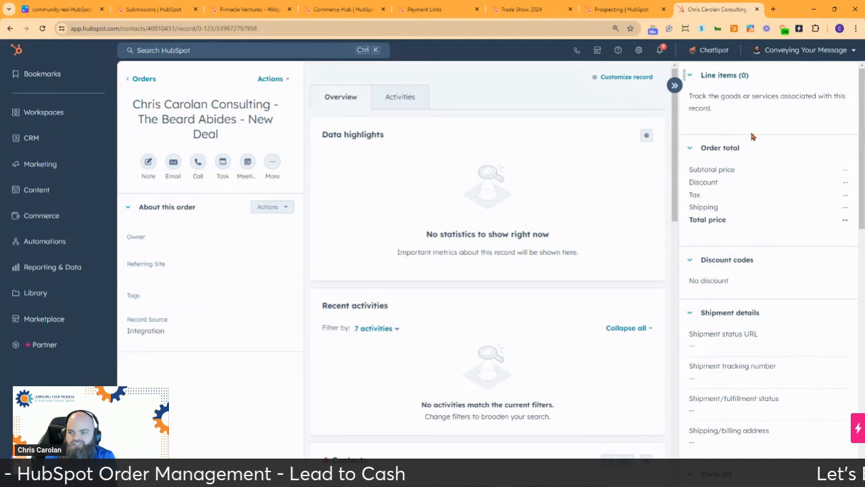
pyautogui.scroll(-10, 463, 224)
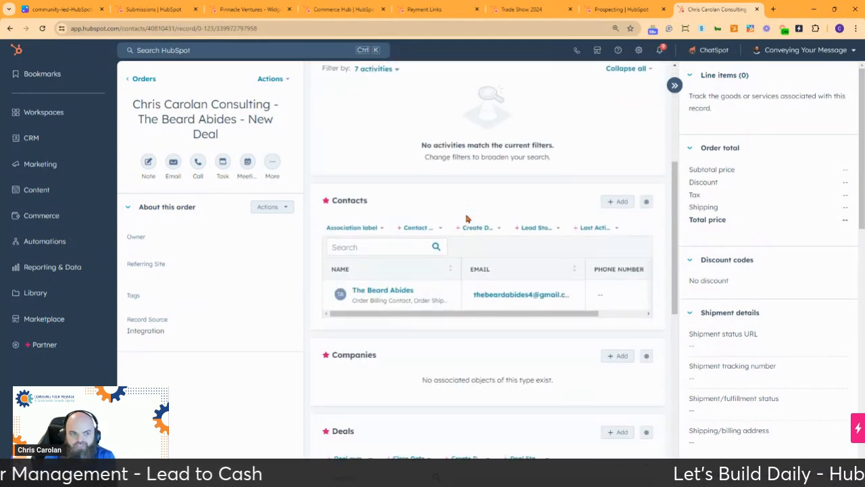
pyautogui.scroll(-1, 465, 206)
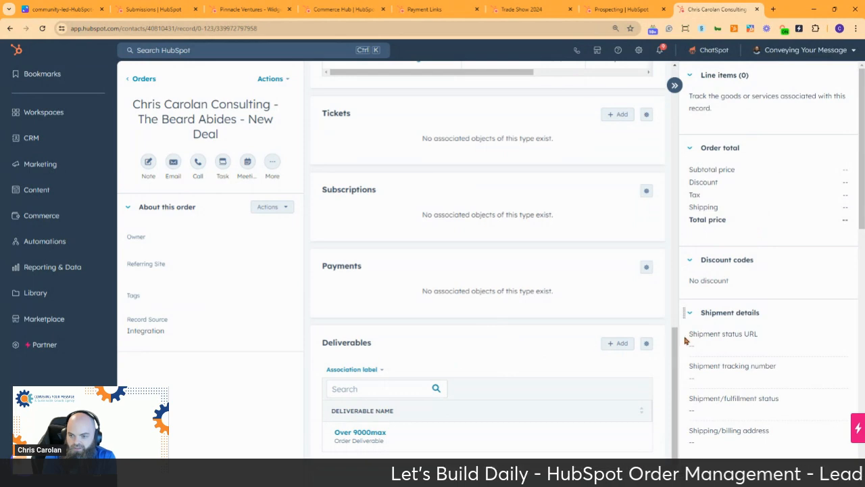
pyautogui.scroll(11, 538, 349)
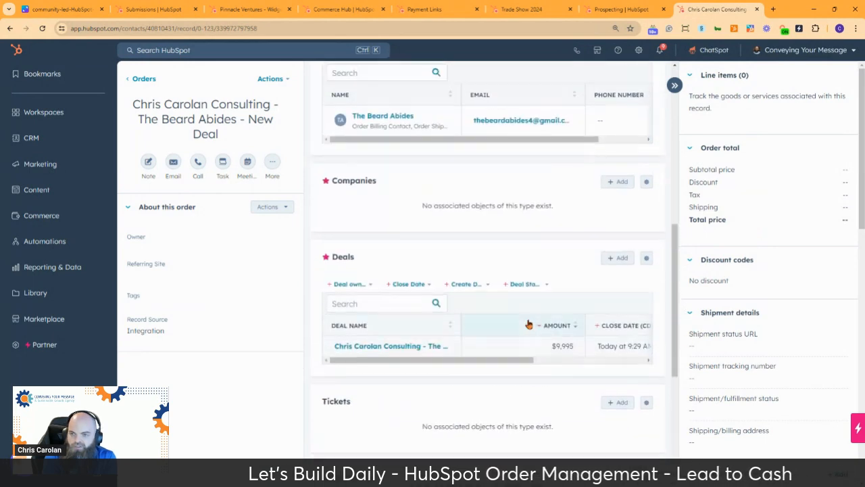
# Edit the order records' Default view and start creating a new middle-column card.
pyautogui.click(627, 77)
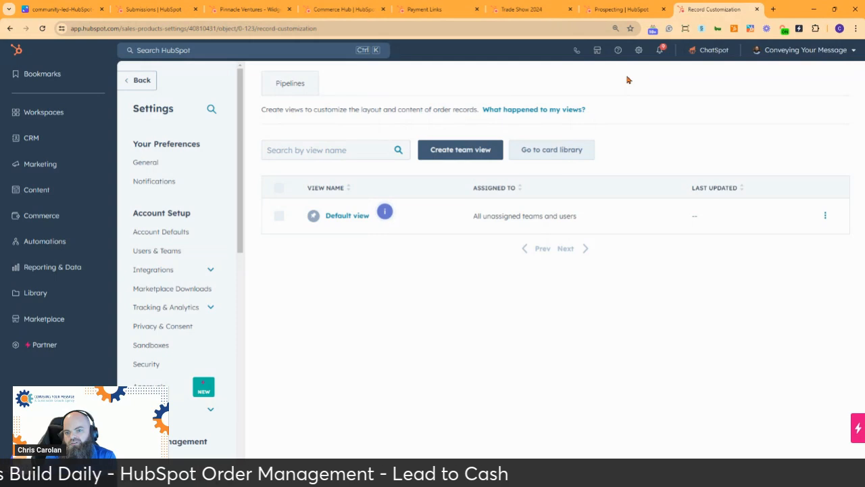
pyautogui.click(347, 216)
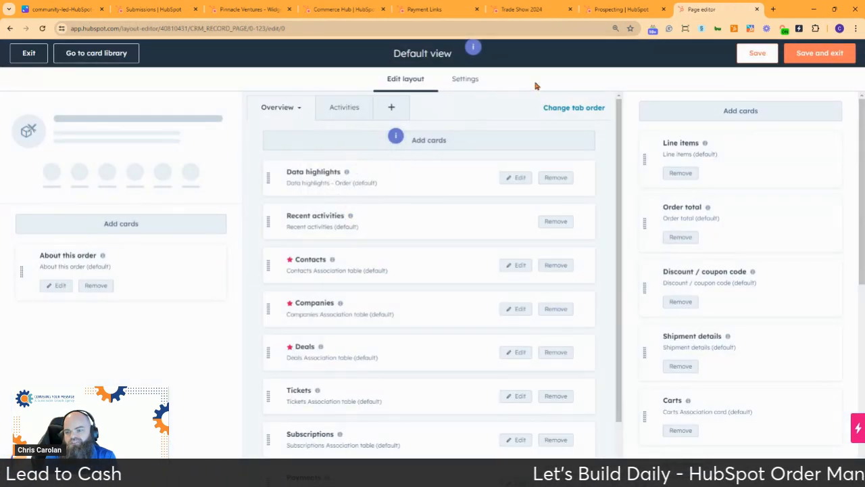
pyautogui.click(469, 144)
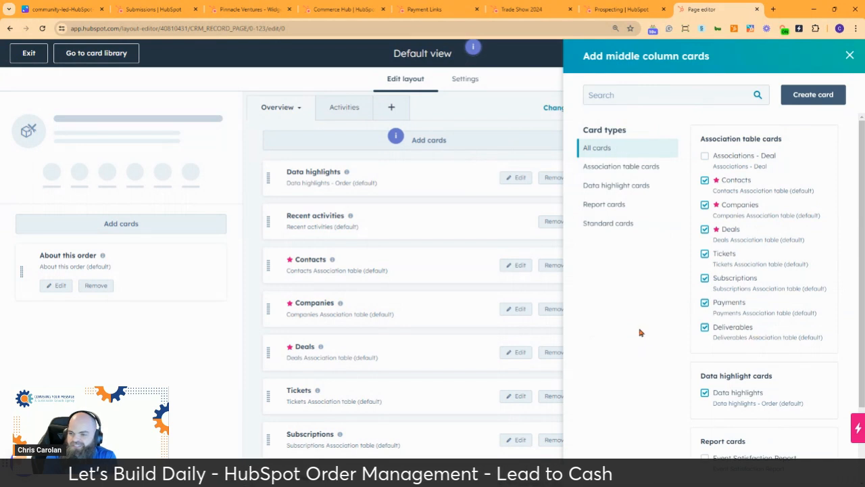
pyautogui.click(812, 101)
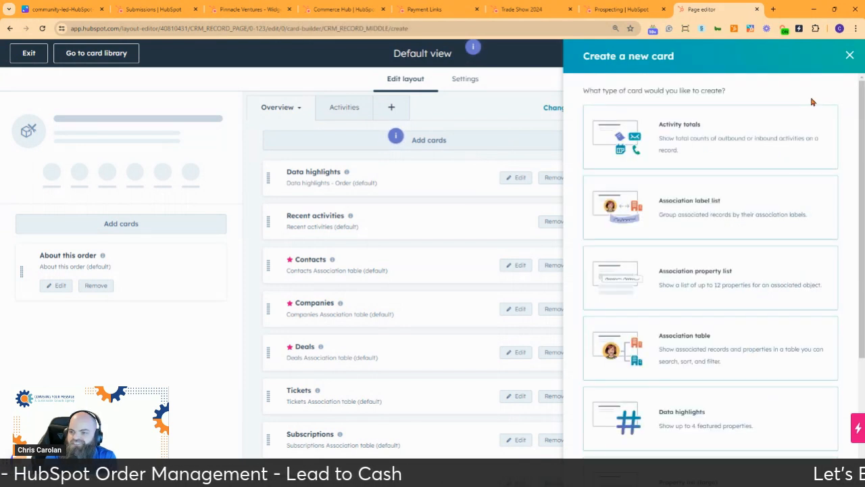
# Make the card a Deliverables association property list titled and named 'Order Deliverables Property List'.
pyautogui.click(685, 287)
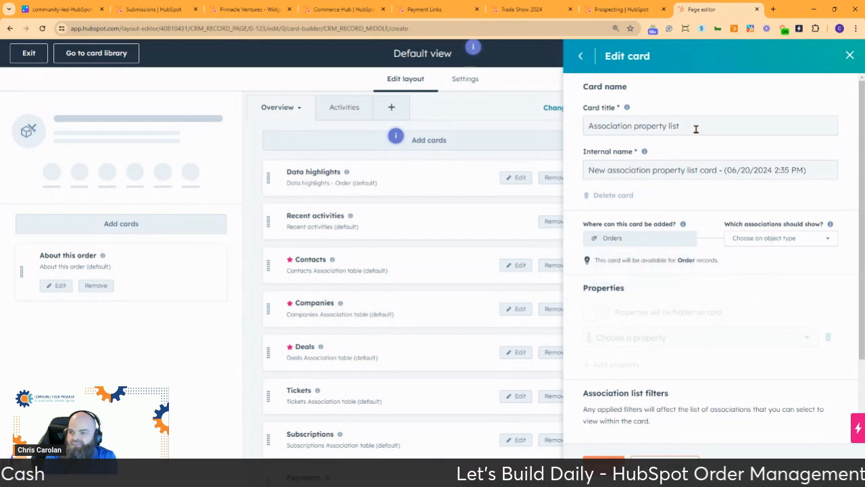
pyautogui.click(813, 239)
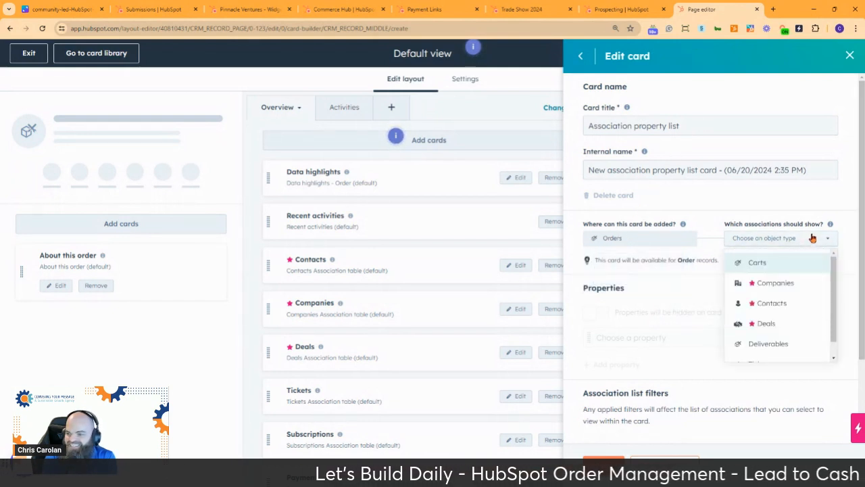
pyautogui.click(771, 345)
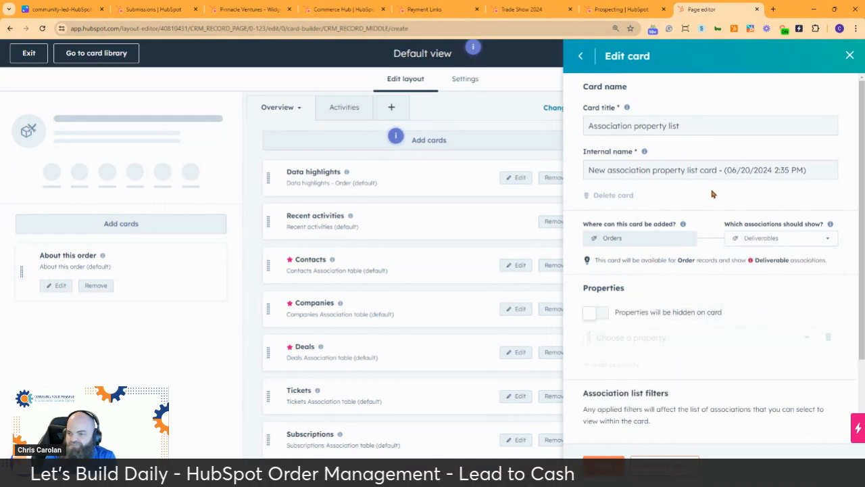
pyautogui.moveTo(680, 127); pyautogui.dragTo(571, 133)
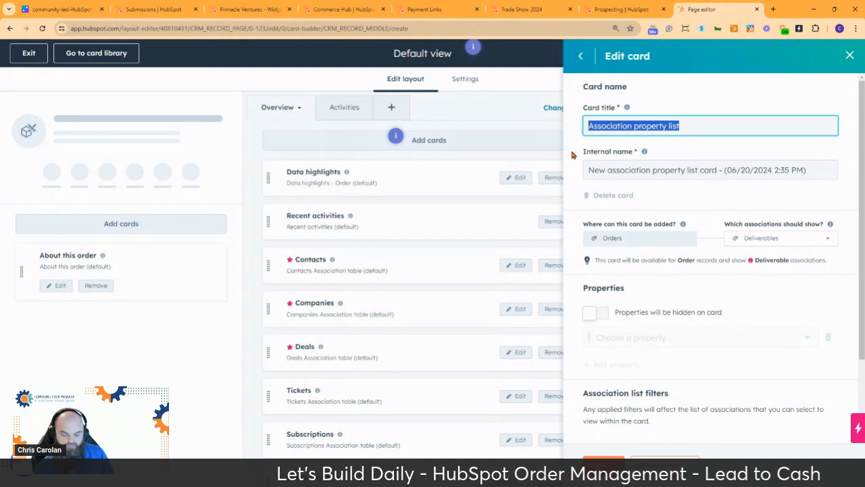
pyautogui.write('Order')
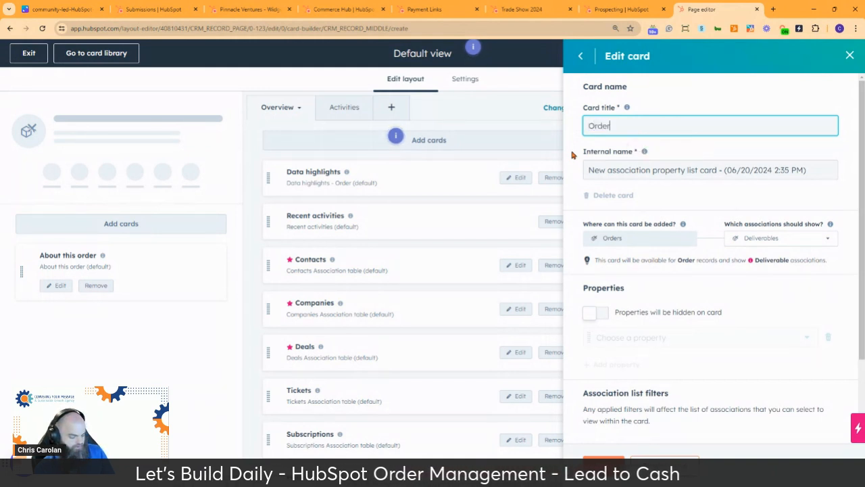
pyautogui.write(' Deliver')
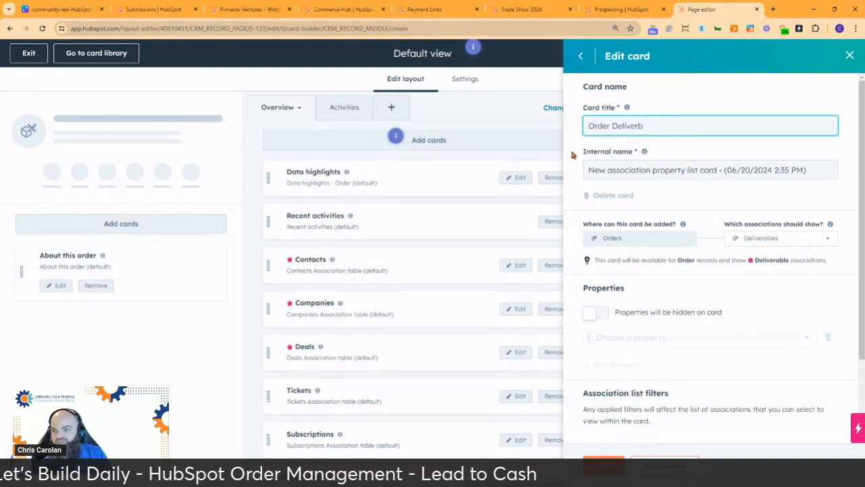
pyautogui.write('able')
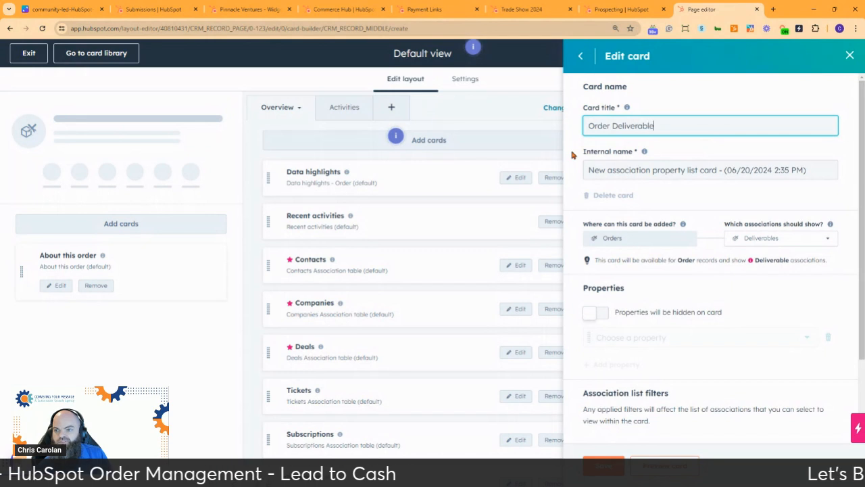
pyautogui.write('s Pro')
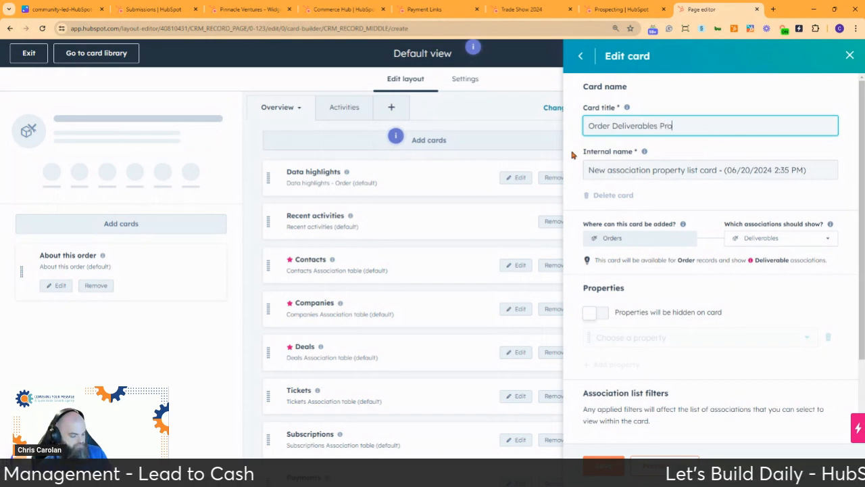
pyautogui.write('perty List')
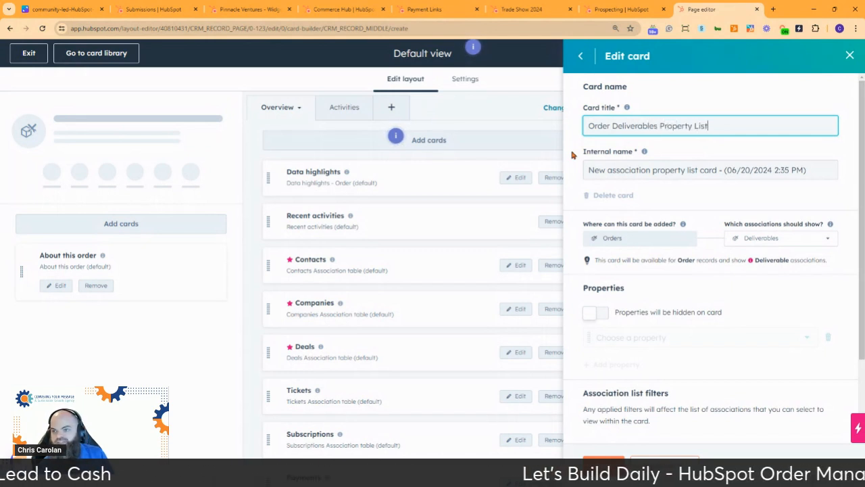
pyautogui.moveTo(725, 127); pyautogui.dragTo(572, 127)
pyautogui.hotkey('ctrl', 'c')
pyautogui.tripleClick(654, 172)
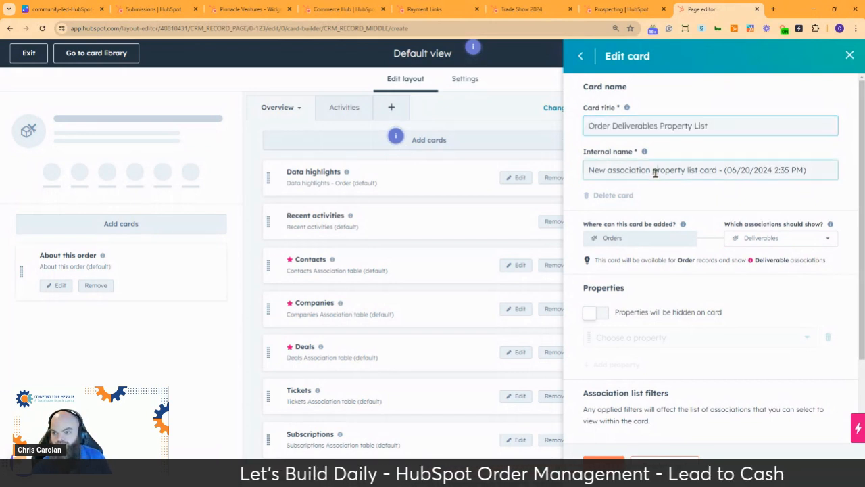
pyautogui.hotkey('ctrl', 'v')
pyautogui.click(687, 194)
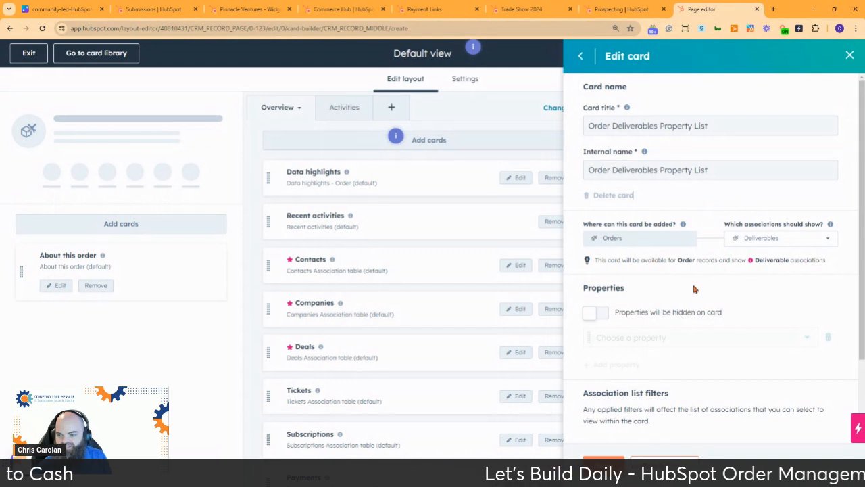
# Turn on showing deliverable properties on the card and browse the available properties.
pyautogui.scroll(-2, 693, 289)
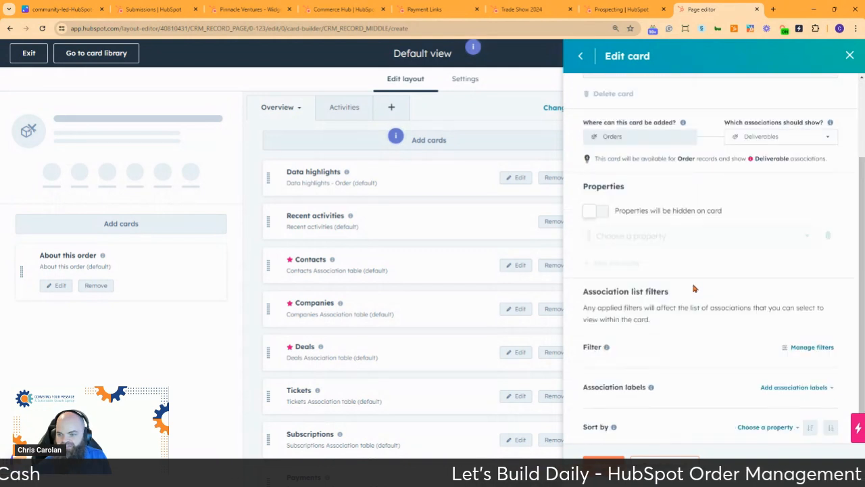
pyautogui.click(604, 212)
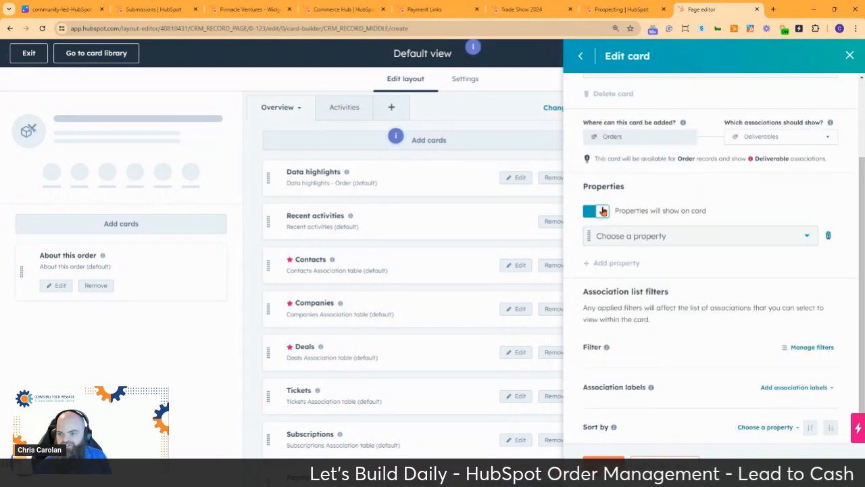
pyautogui.click(676, 236)
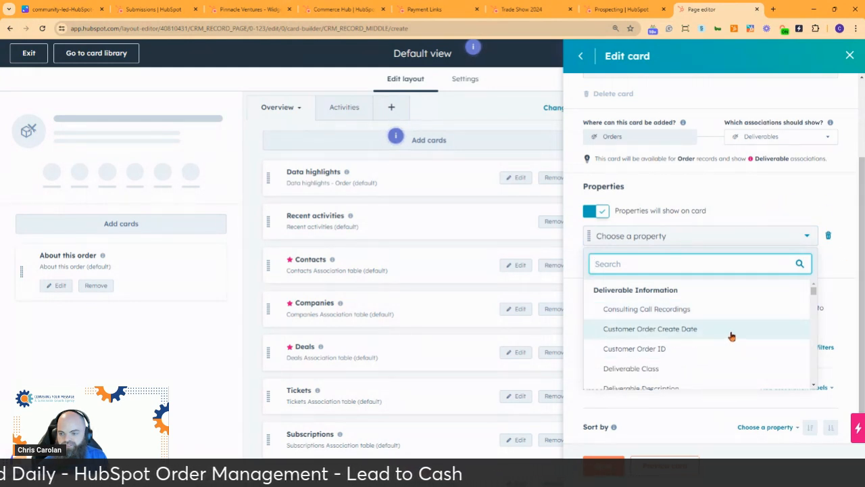
pyautogui.scroll(-2, 734, 313)
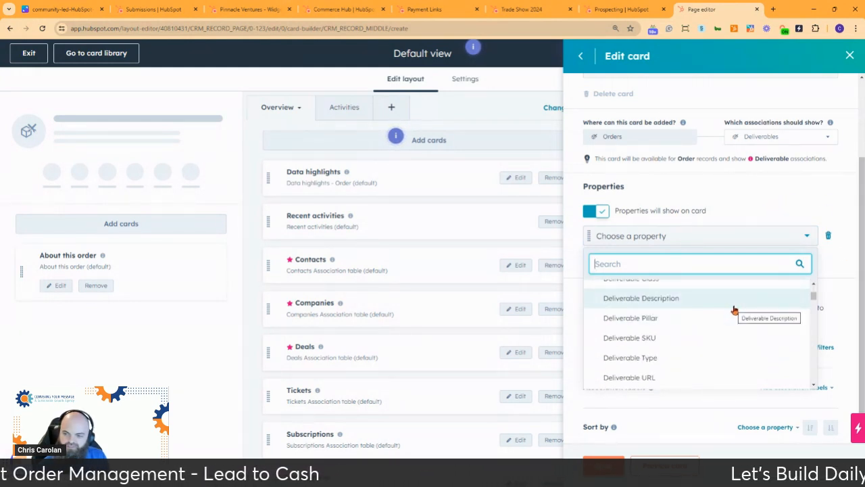
pyautogui.scroll(-1, 734, 309)
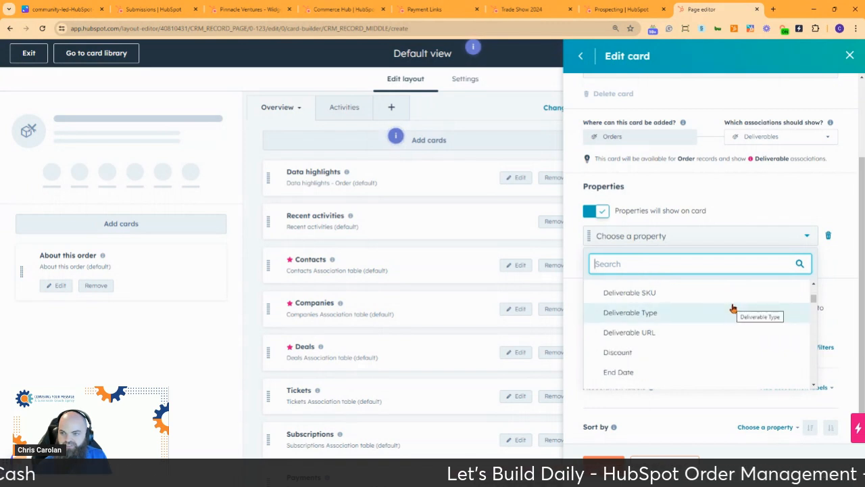
# Switch to the Conveying Your Message account.
pyautogui.click(620, 10)
pyautogui.click(825, 51)
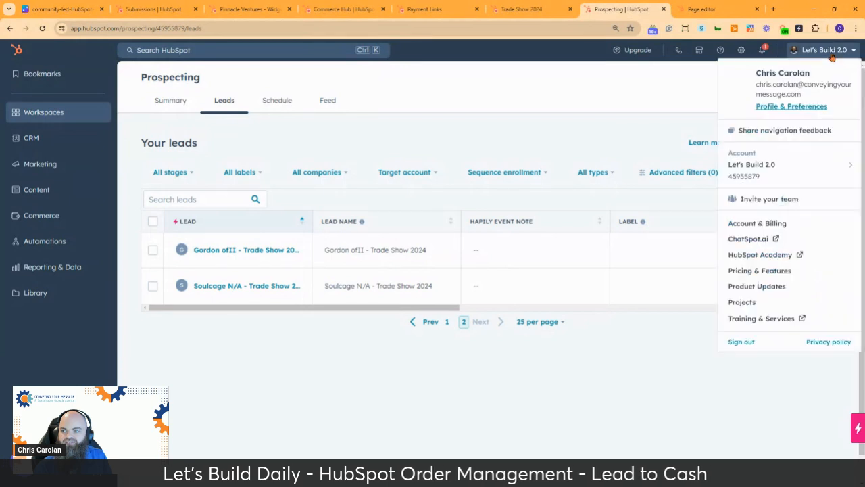
pyautogui.moveTo(791, 176)
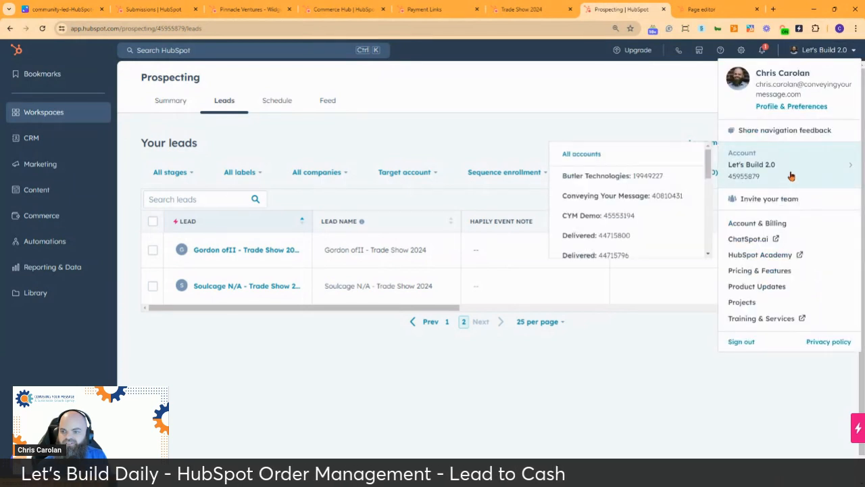
pyautogui.click(616, 196)
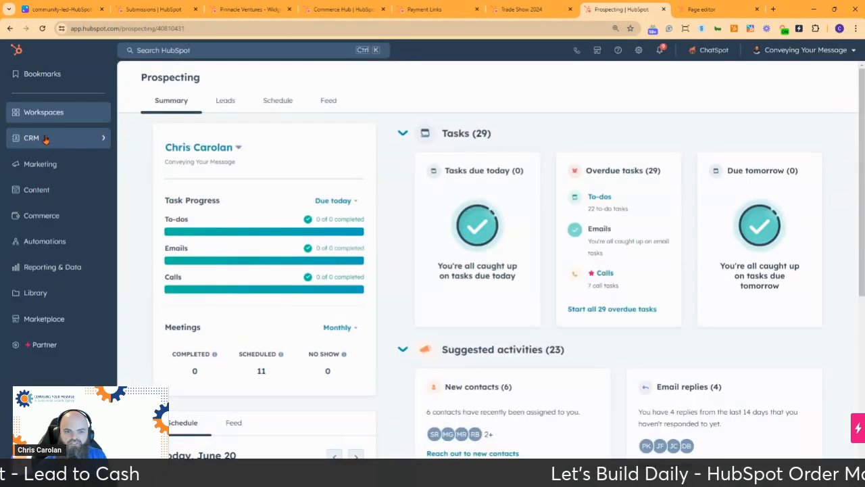
# Open the Over 9000max deliverable from the Deliverables list and review its Open Stage details.
pyautogui.click(45, 138)
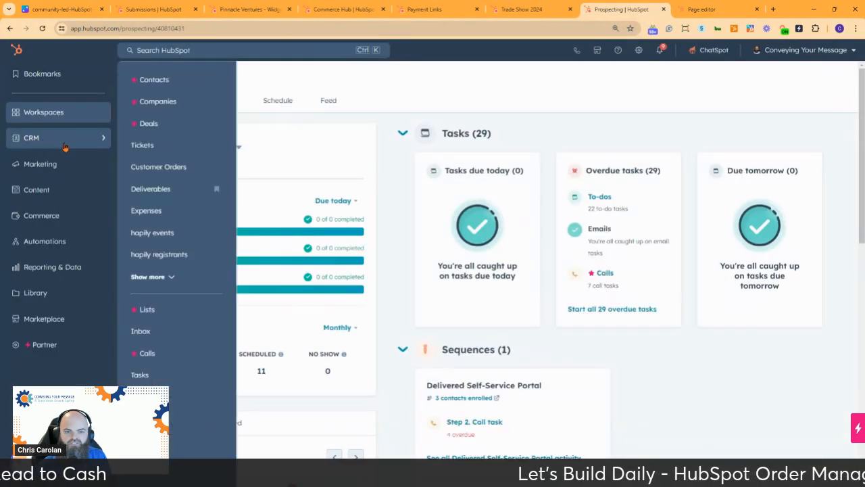
pyautogui.click(172, 277)
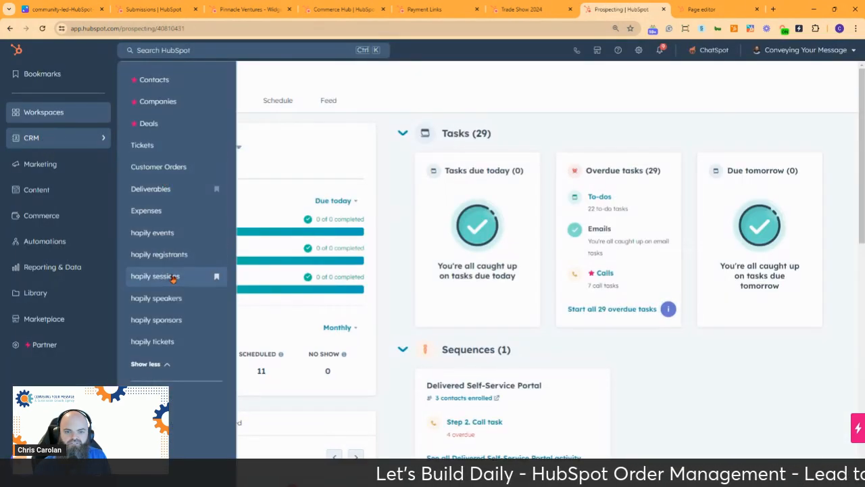
pyautogui.click(155, 212)
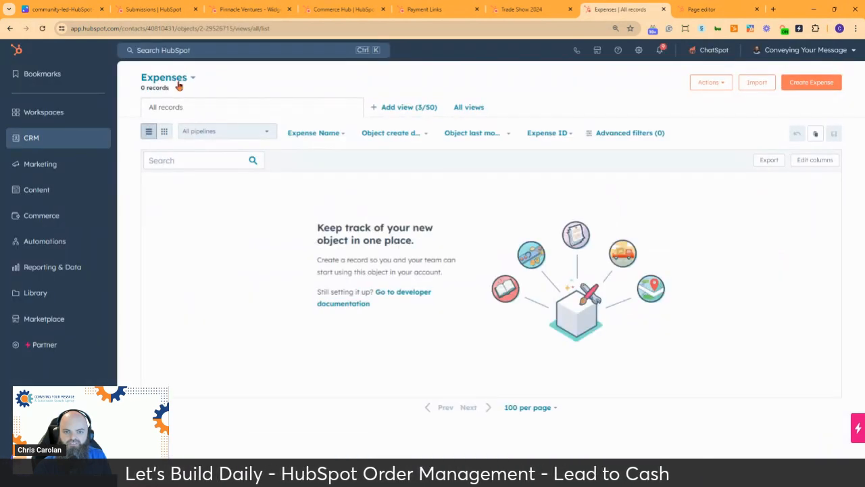
pyautogui.click(179, 79)
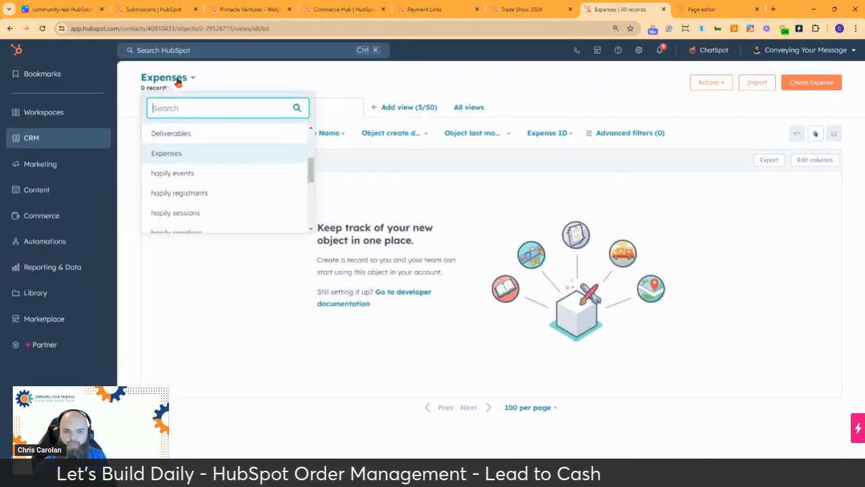
pyautogui.click(181, 134)
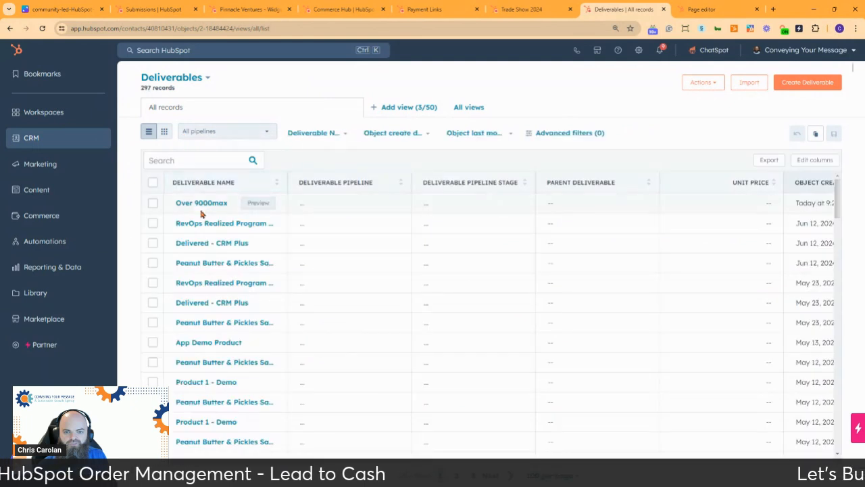
pyautogui.click(200, 204)
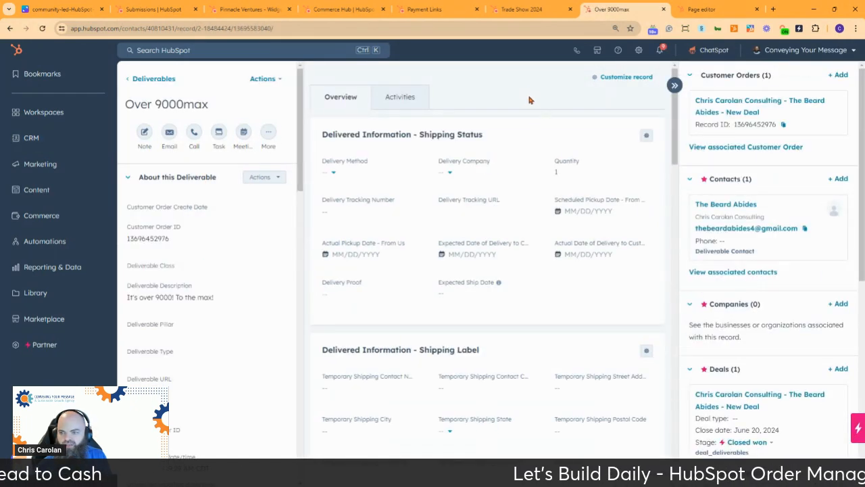
pyautogui.scroll(-3, 772, 271)
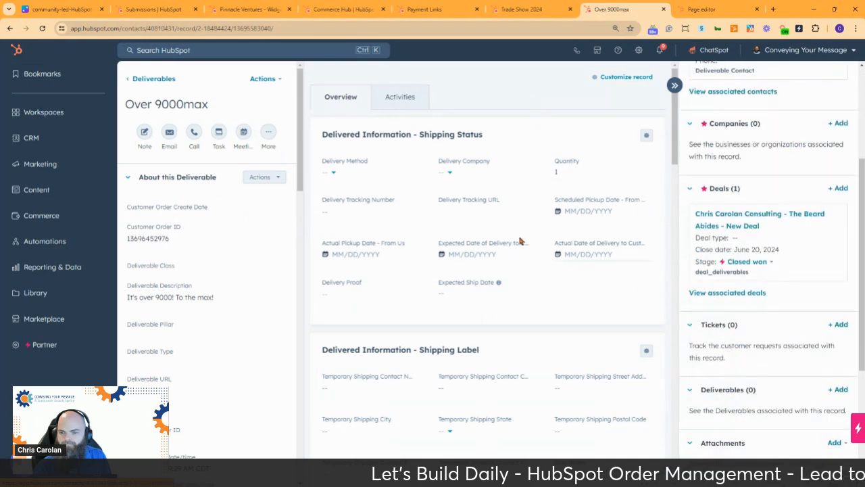
pyautogui.scroll(-8, 511, 230)
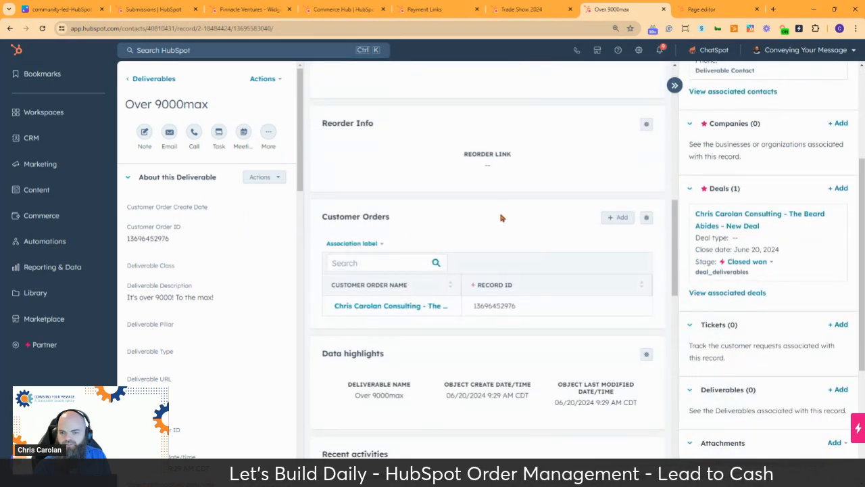
pyautogui.scroll(8, 501, 218)
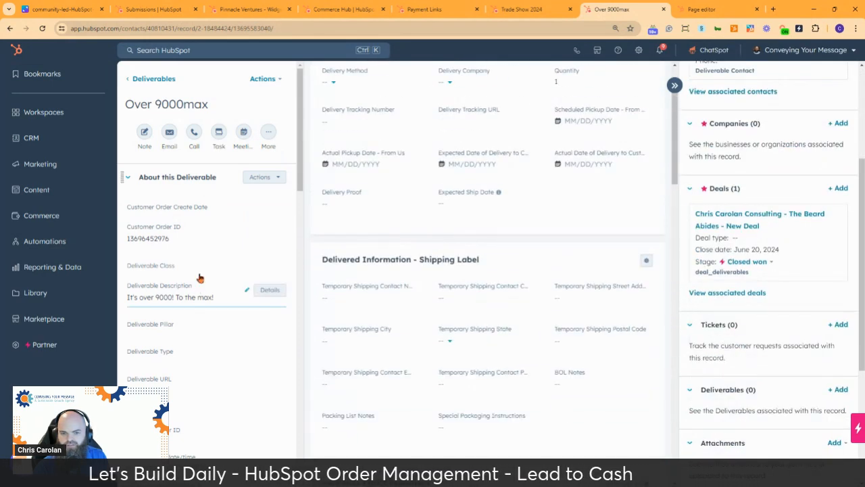
pyautogui.scroll(-3, 199, 277)
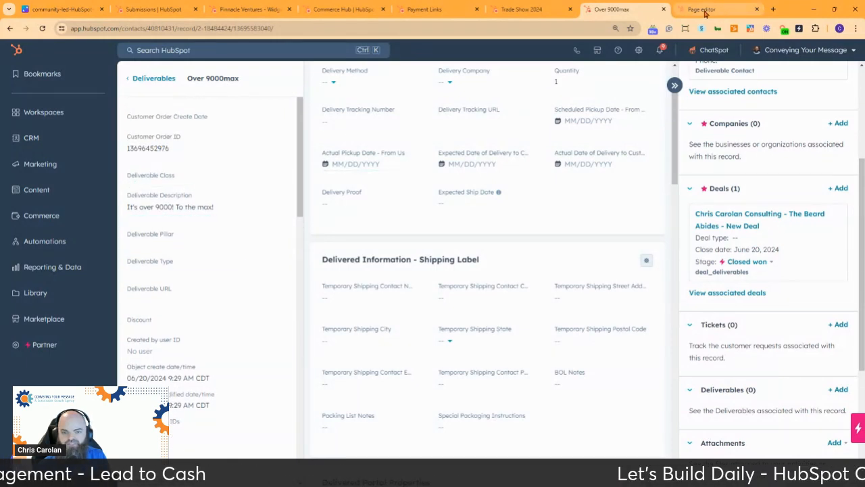
pyautogui.scroll(-3, 191, 273)
pyautogui.scroll(-2, 191, 273)
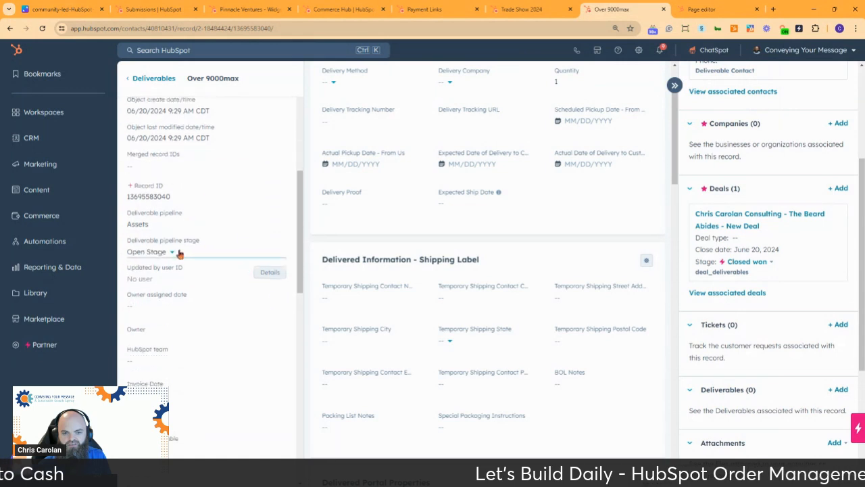
pyautogui.click(716, 12)
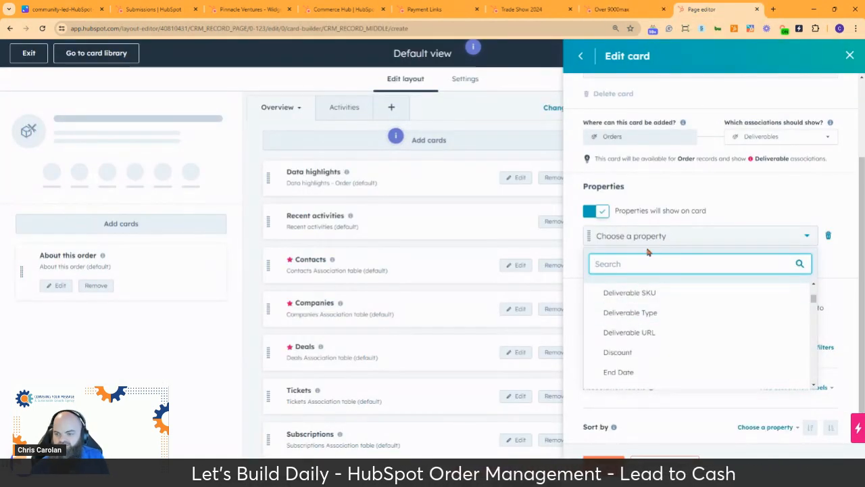
# Add Deliverable Description and Record ID as the card's first two properties.
pyautogui.scroll(-1, 642, 329)
pyautogui.scroll(3, 642, 328)
pyautogui.scroll(-1, 641, 327)
pyautogui.scroll(2, 638, 325)
pyautogui.scroll(-2, 638, 326)
pyautogui.click(638, 343)
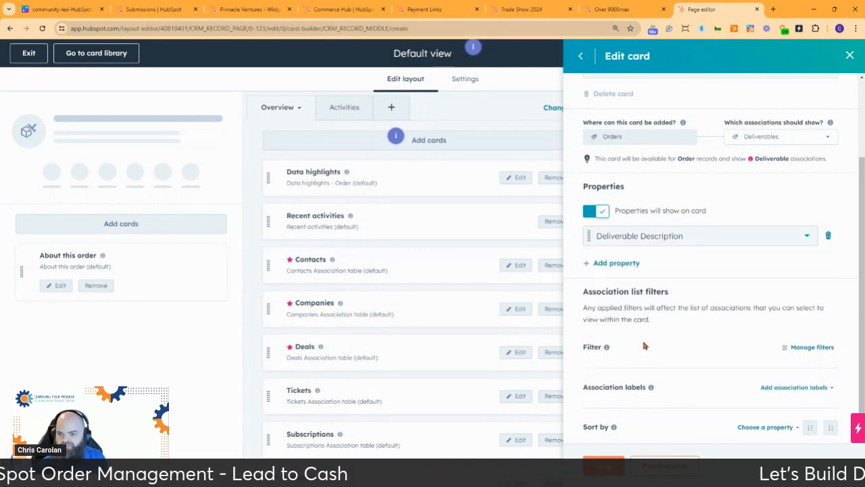
pyautogui.click(637, 264)
pyautogui.click(655, 262)
pyautogui.scroll(-4, 678, 358)
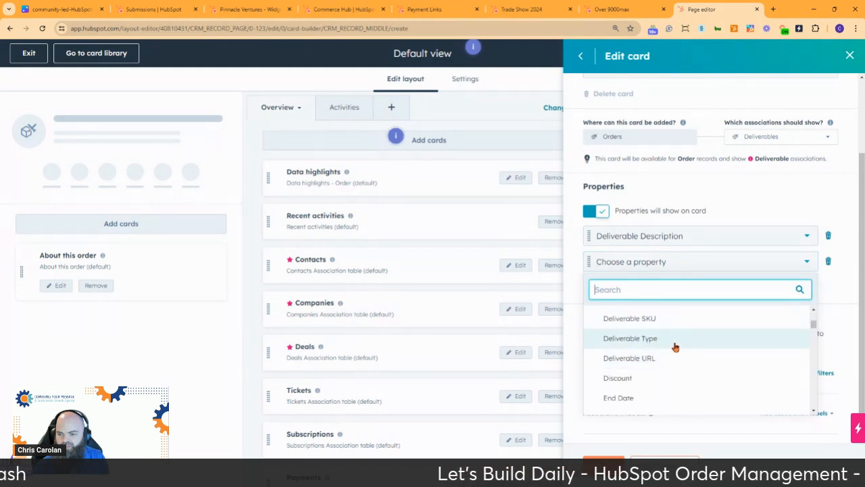
pyautogui.write('record')
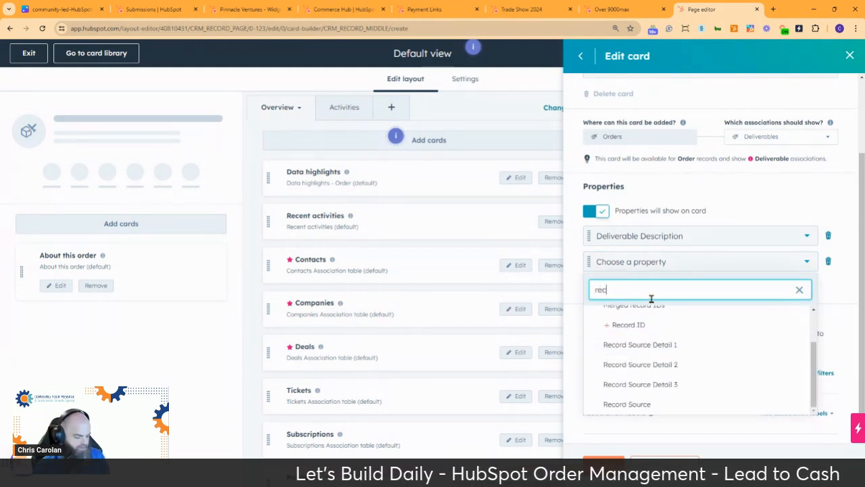
pyautogui.click(625, 330)
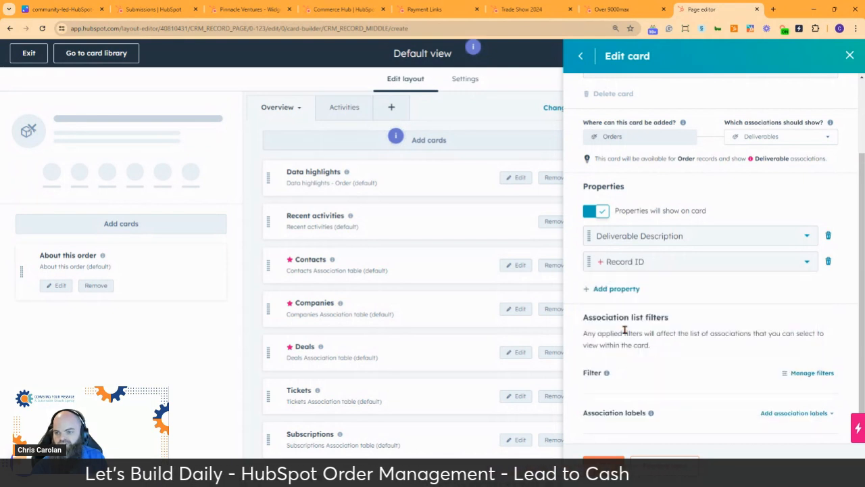
# Add Record Source Detail 1 and Record Source Detail 2 as the third and fourth properties.
pyautogui.click(626, 289)
pyautogui.click(628, 289)
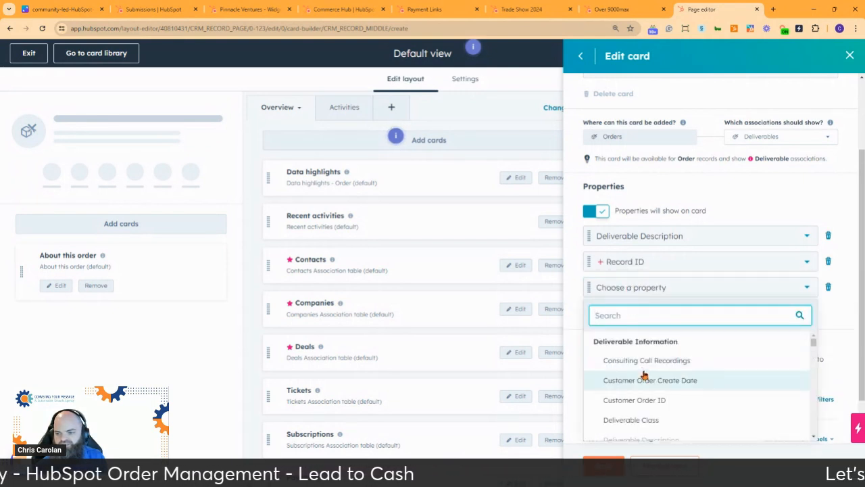
pyautogui.write('record')
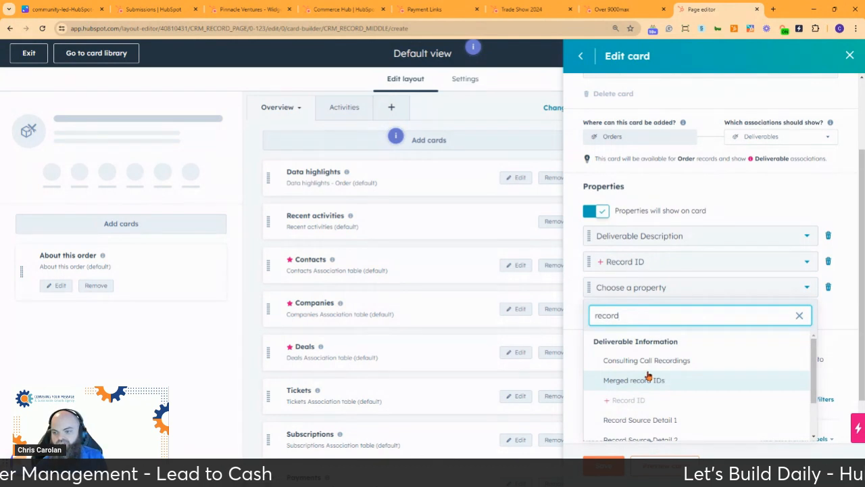
pyautogui.scroll(-1, 635, 355)
pyautogui.click(659, 374)
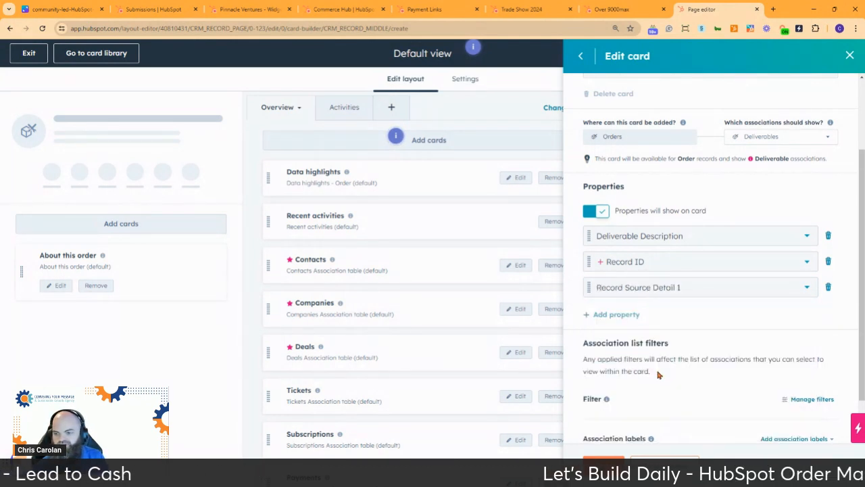
pyautogui.click(615, 315)
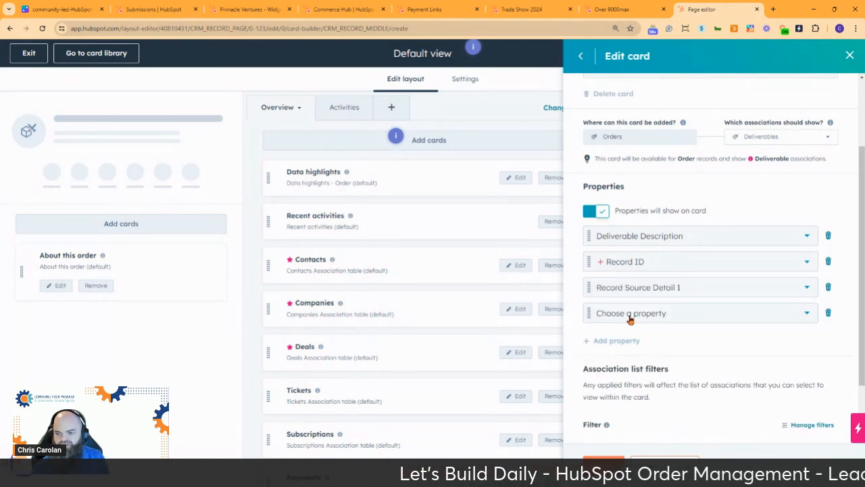
pyautogui.click(630, 318)
pyautogui.write('record')
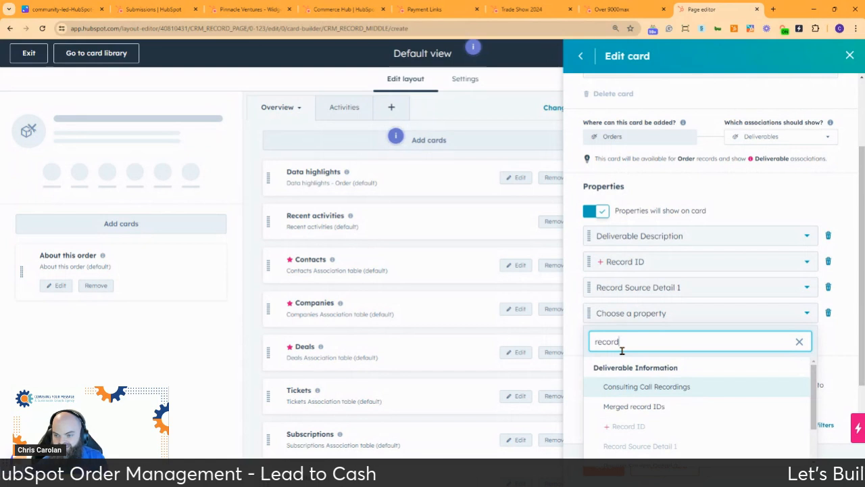
pyautogui.scroll(-2, 652, 409)
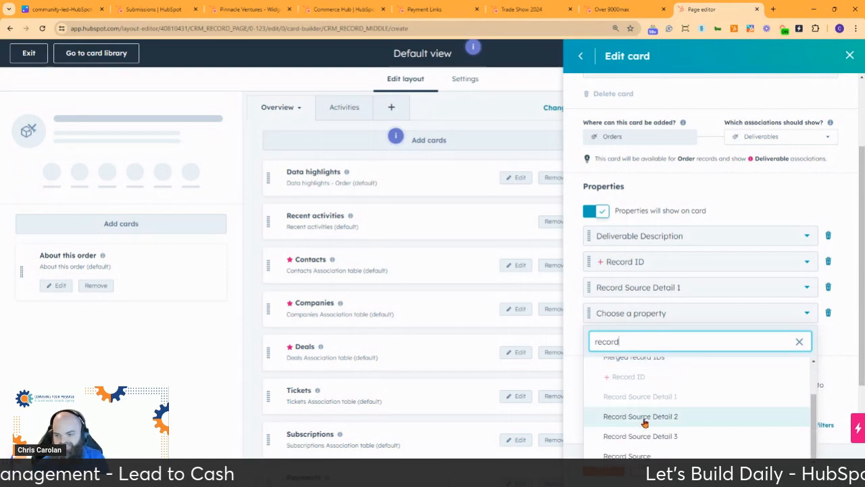
pyautogui.click(646, 419)
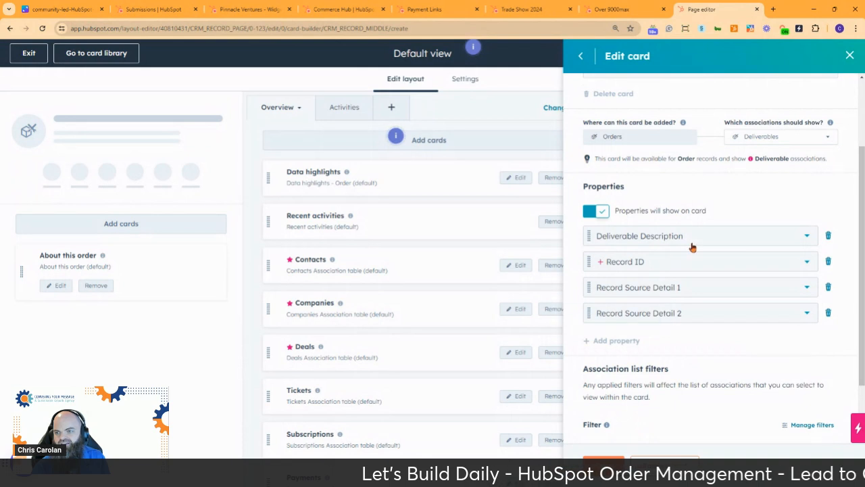
pyautogui.scroll(2, 692, 247)
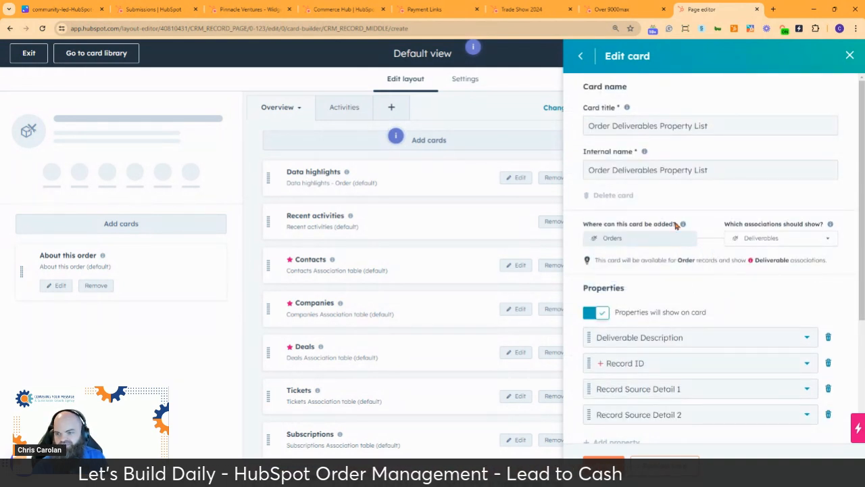
pyautogui.scroll(-3, 743, 302)
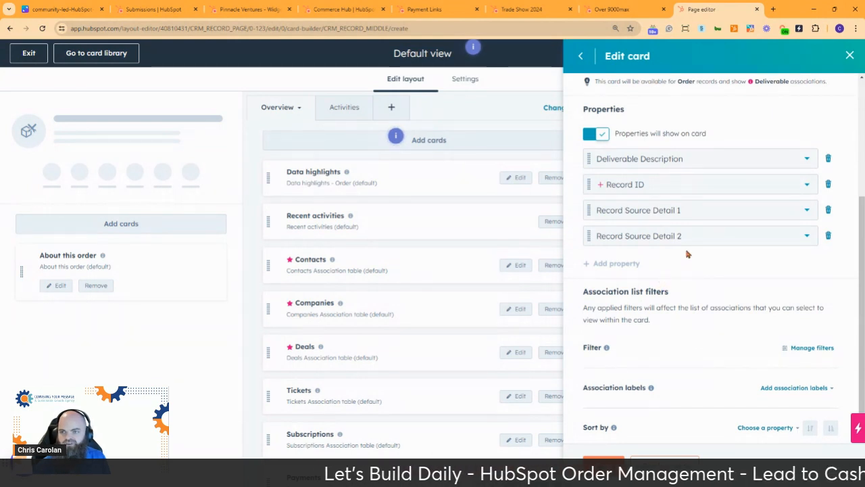
pyautogui.scroll(3, 723, 115)
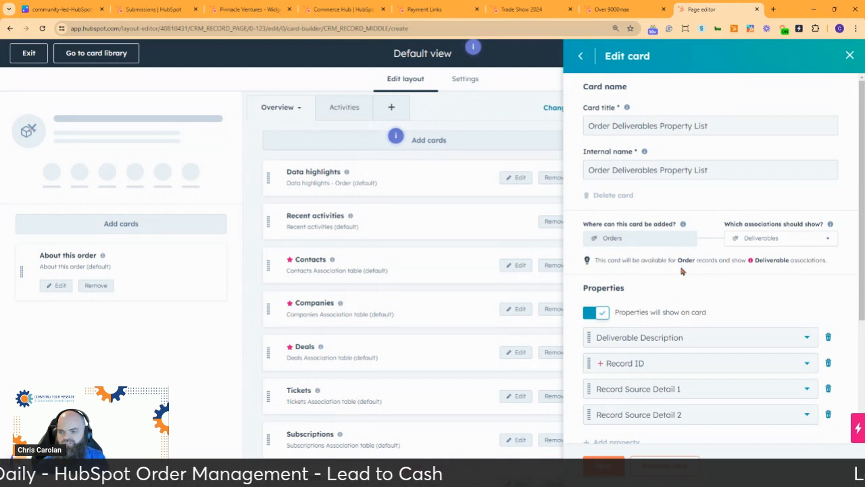
pyautogui.scroll(-3, 687, 270)
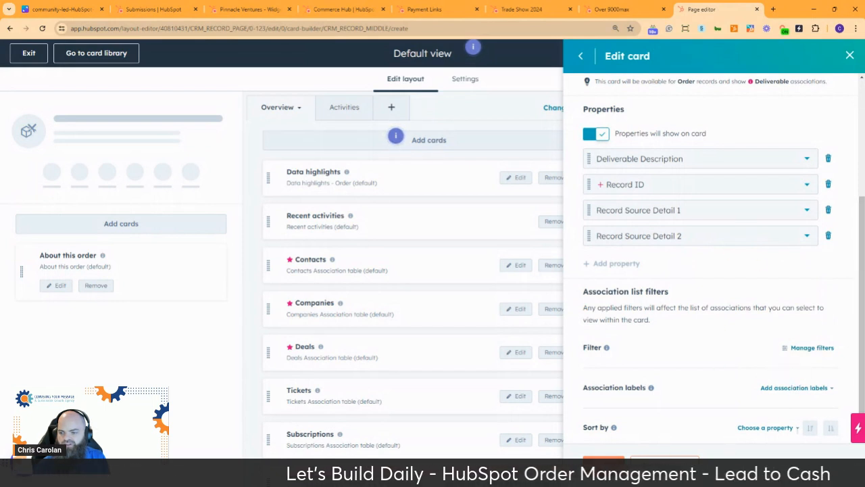
# Preview the deliverables card with two different orders, then go back to the card settings.
pyautogui.click(667, 465)
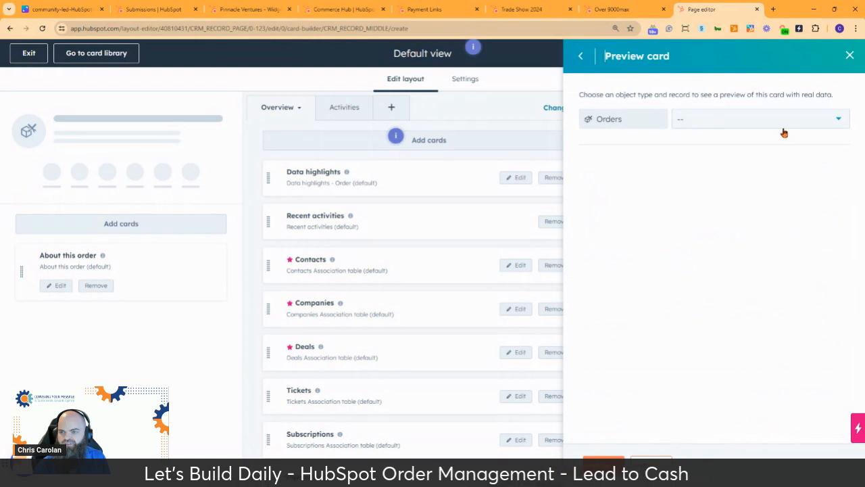
pyautogui.click(775, 123)
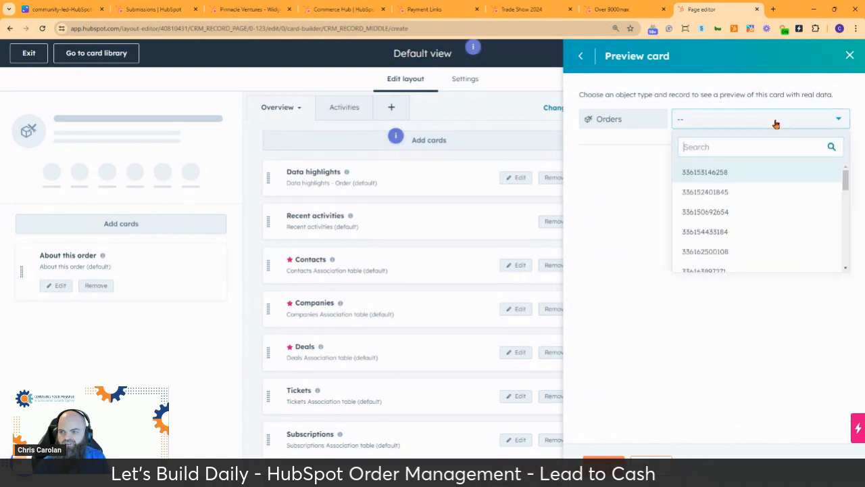
pyautogui.click(743, 173)
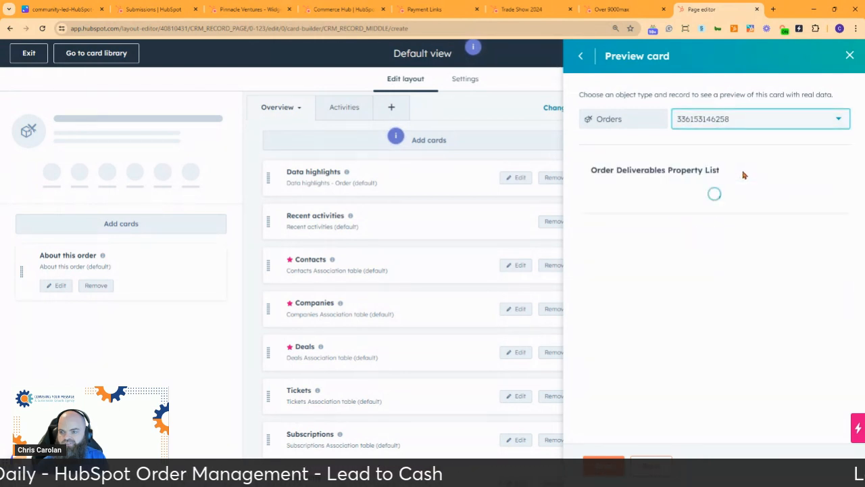
pyautogui.click(771, 118)
pyautogui.click(721, 191)
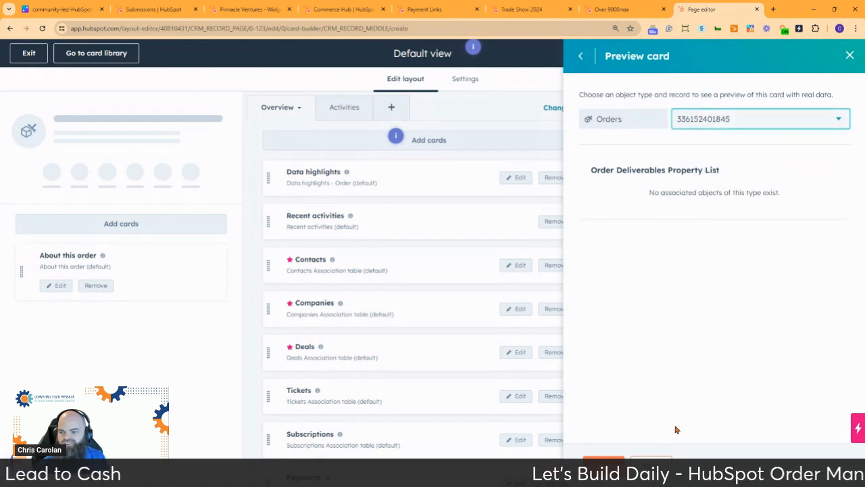
pyautogui.click(580, 56)
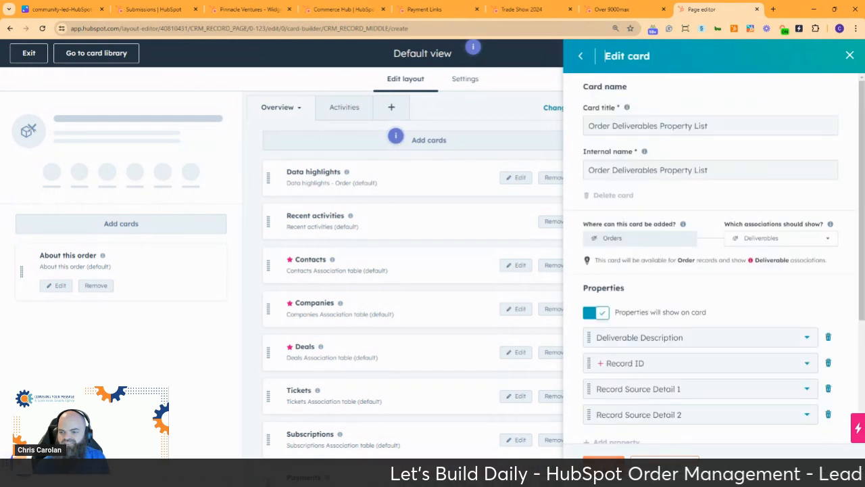
# Save the Order Deliverables Property List card and move it to the top of the middle column.
pyautogui.click(604, 463)
pyautogui.scroll(-3, 430, 179)
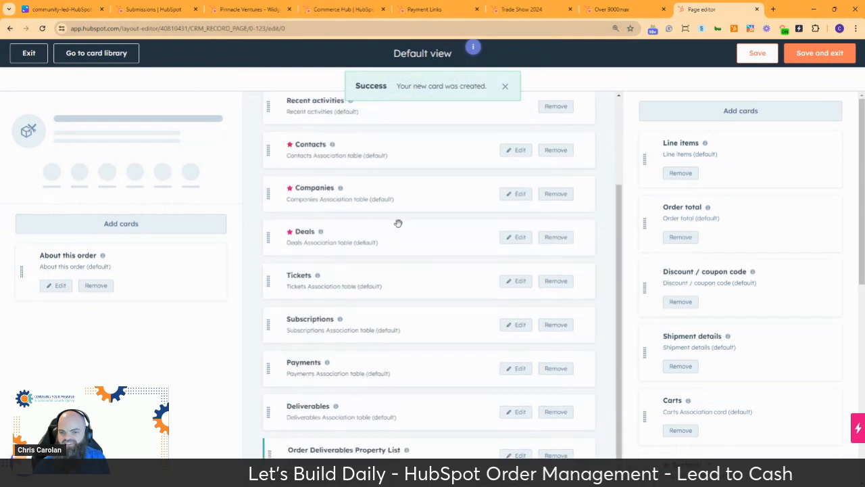
pyautogui.moveTo(273, 456); pyautogui.dragTo(291, 145)
pyautogui.scroll(2, 303, 176)
pyautogui.moveTo(269, 267); pyautogui.dragTo(292, 169)
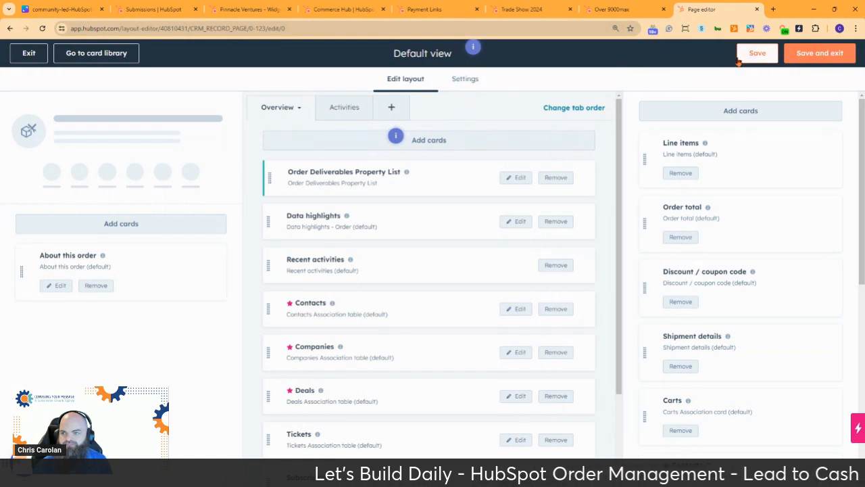
# Browse the Add cards catalogue filtered to association property lists, then stay in the layout editor.
pyautogui.click(426, 144)
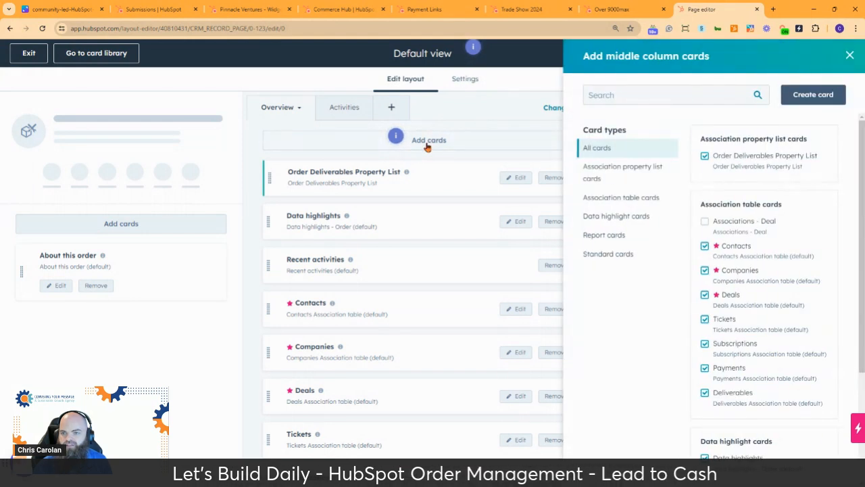
pyautogui.click(629, 177)
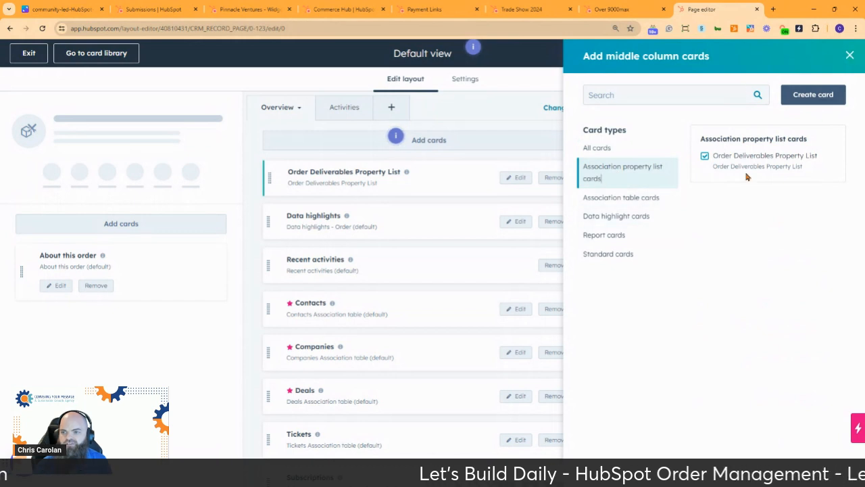
pyautogui.click(597, 149)
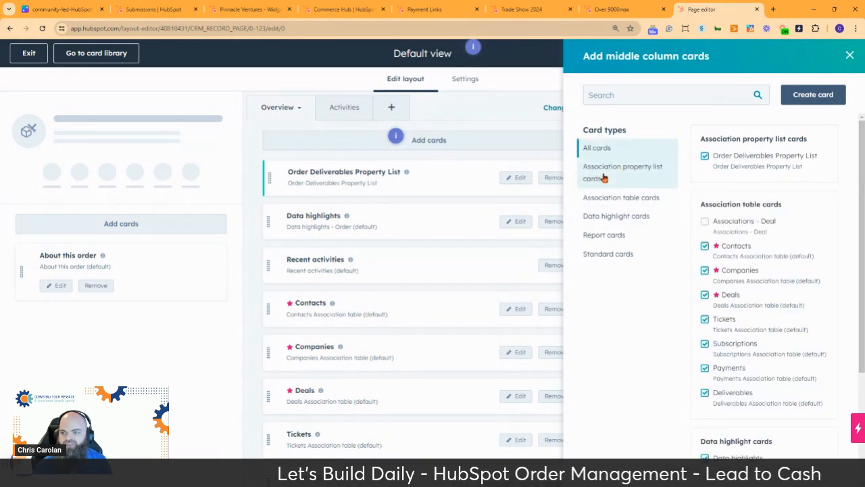
pyautogui.click(604, 174)
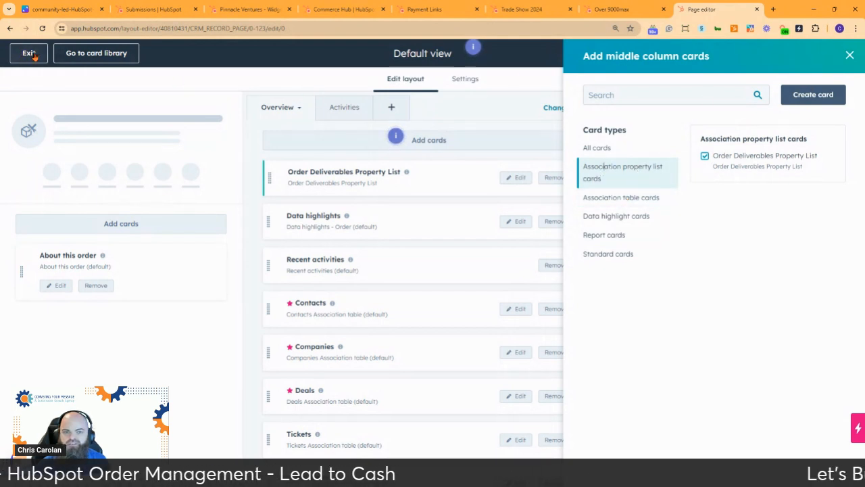
pyautogui.click(850, 55)
pyautogui.click(29, 59)
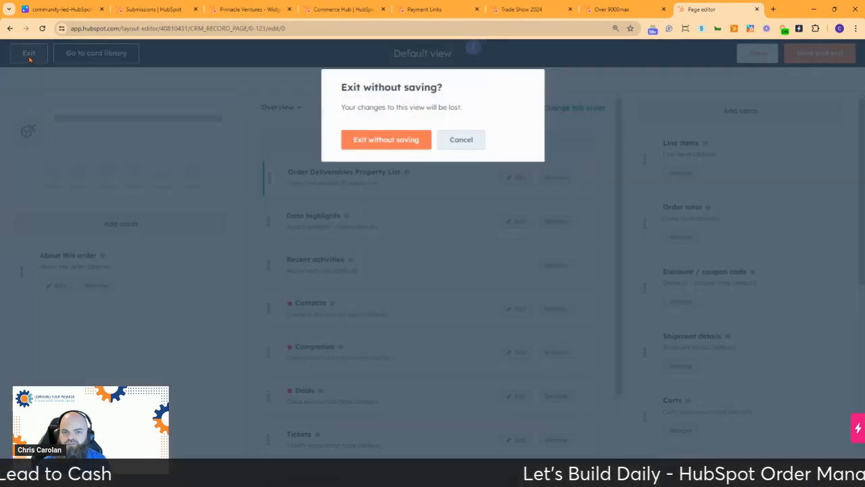
pyautogui.click(473, 145)
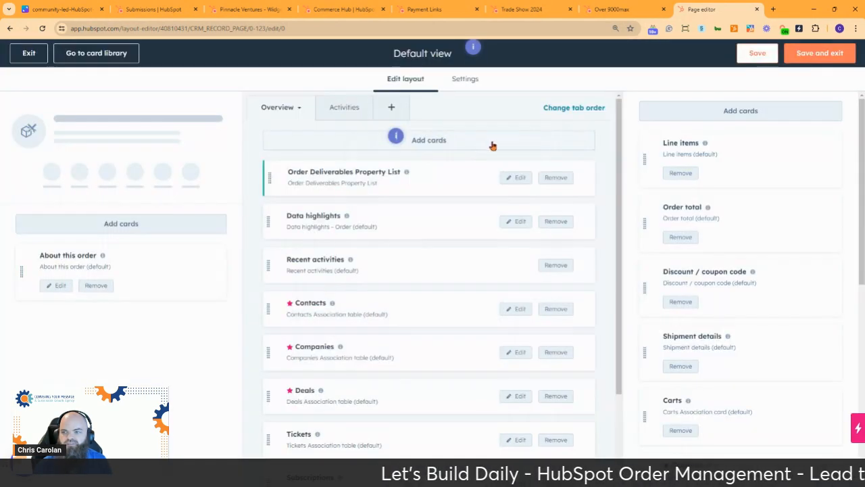
# Save the order layout, return to the order record, and check the card's associated Over 9000max deliverable.
pyautogui.click(835, 54)
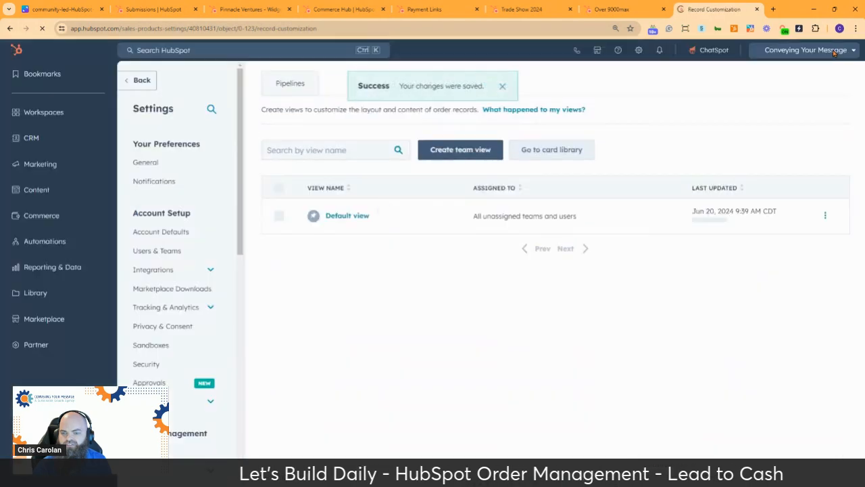
pyautogui.click(142, 81)
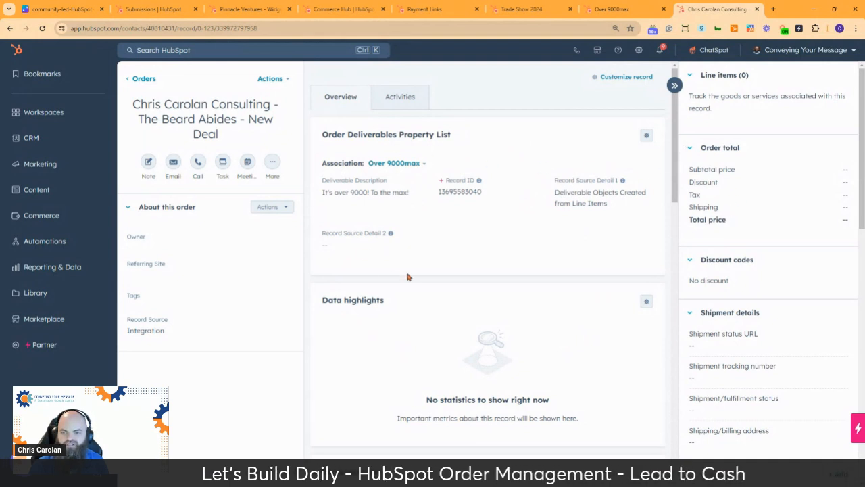
pyautogui.click(402, 165)
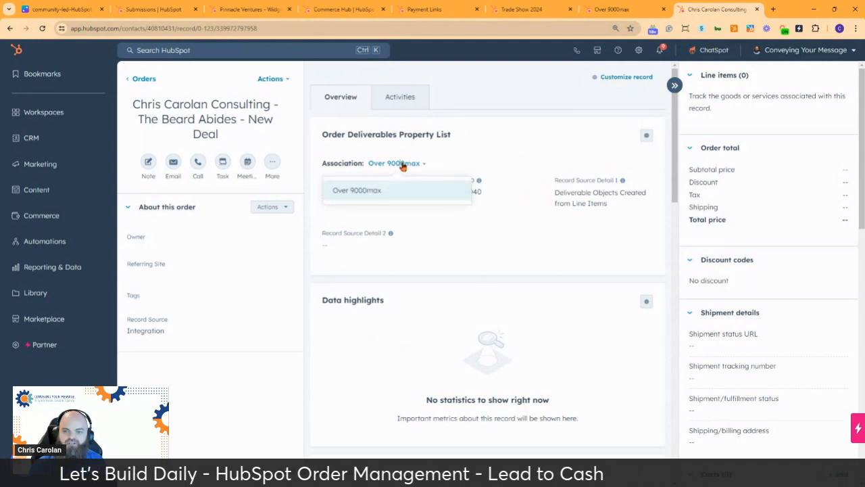
pyautogui.click(404, 167)
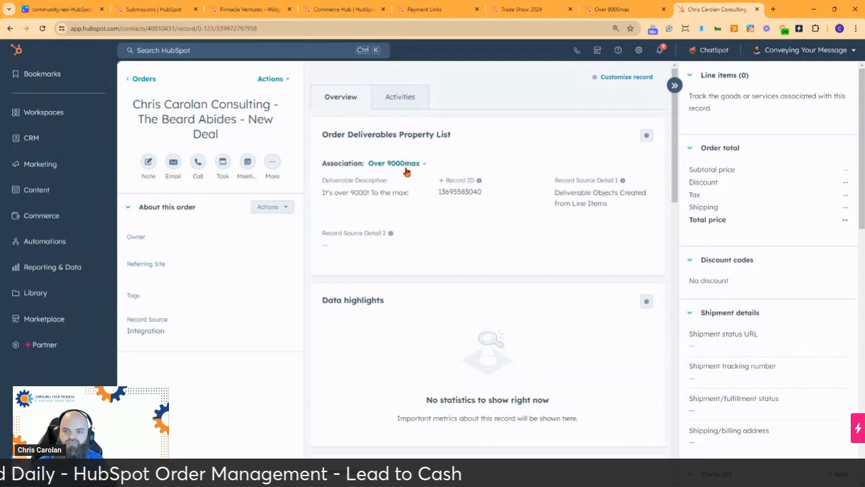
pyautogui.click(403, 165)
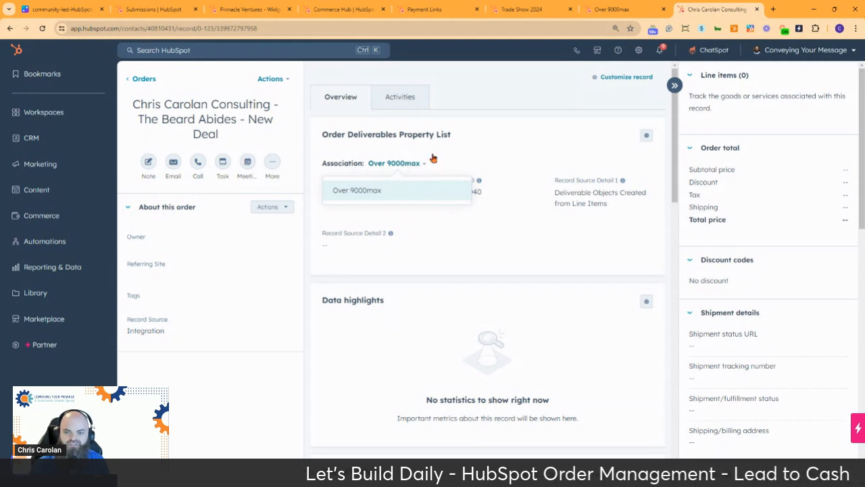
pyautogui.click(520, 145)
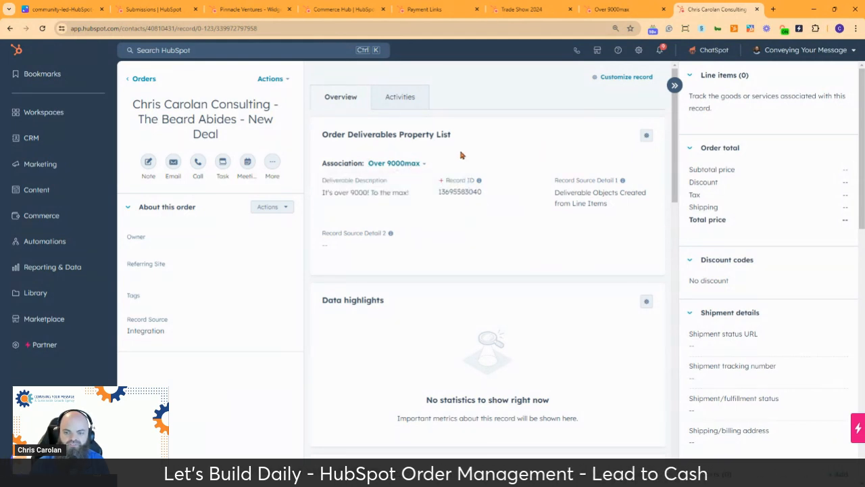
pyautogui.scroll(-3, 482, 213)
pyautogui.scroll(3, 476, 200)
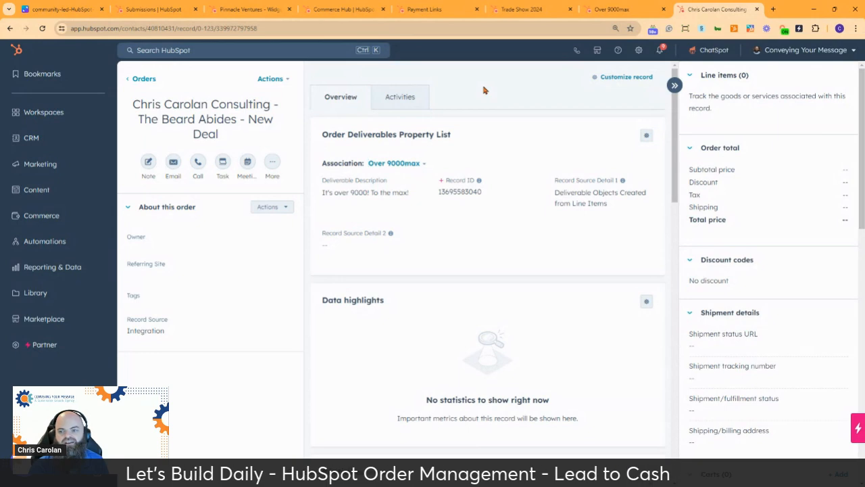
pyautogui.scroll(-4, 743, 292)
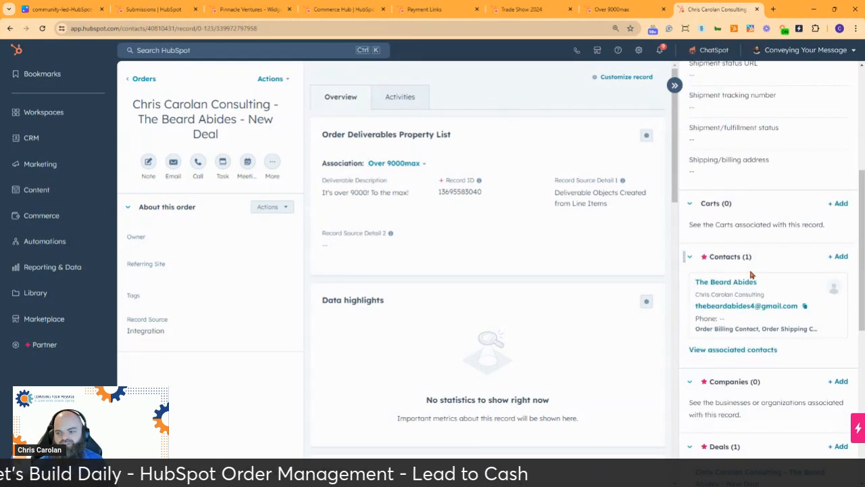
pyautogui.scroll(-6, 750, 273)
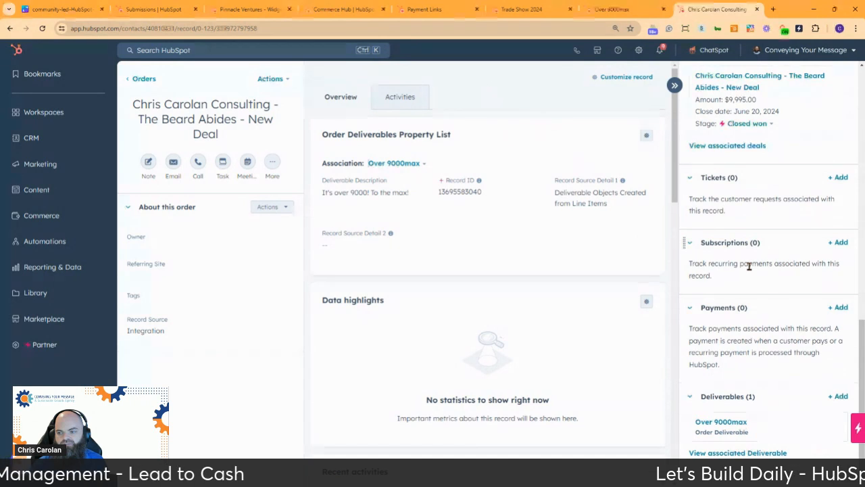
pyautogui.click(838, 307)
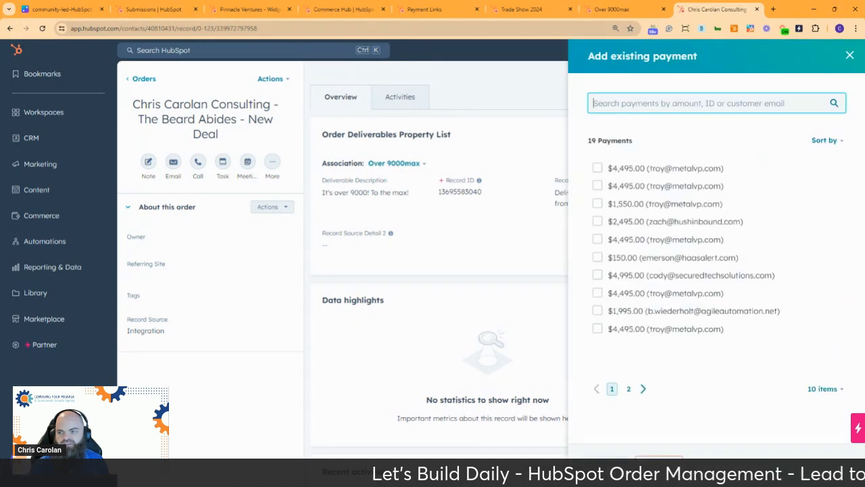
pyautogui.click(849, 55)
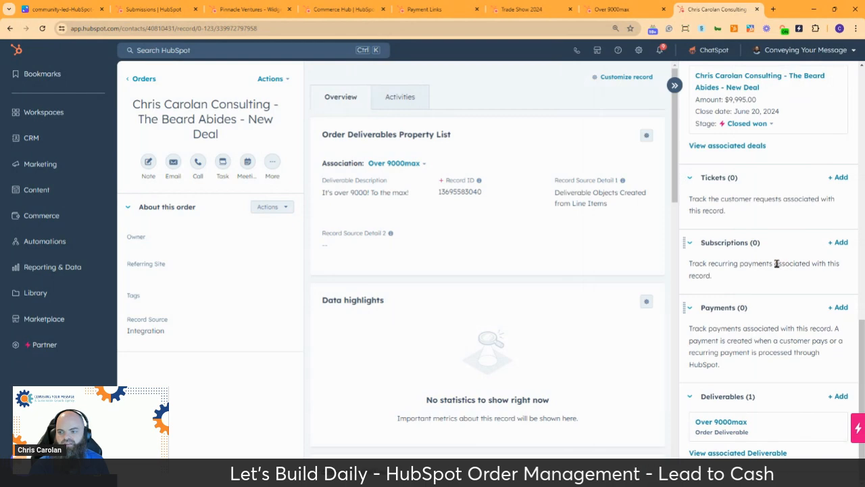
pyautogui.scroll(2, 767, 277)
pyautogui.scroll(-2, 762, 280)
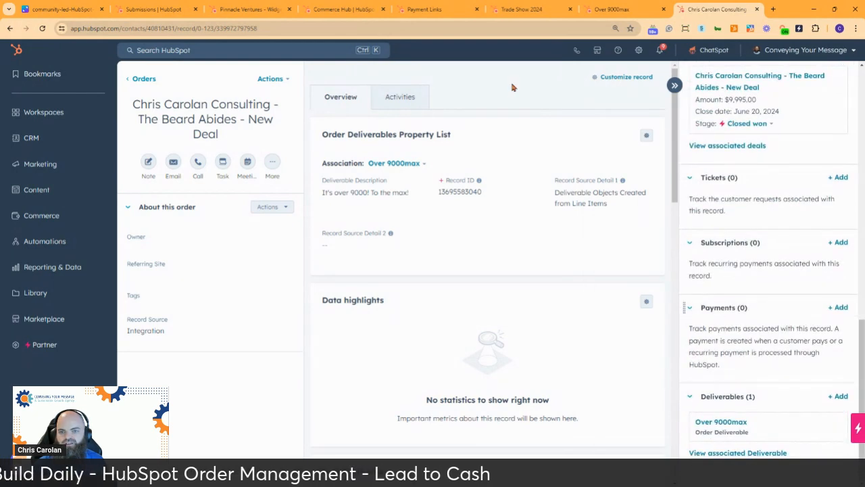
pyautogui.scroll(-4, 502, 120)
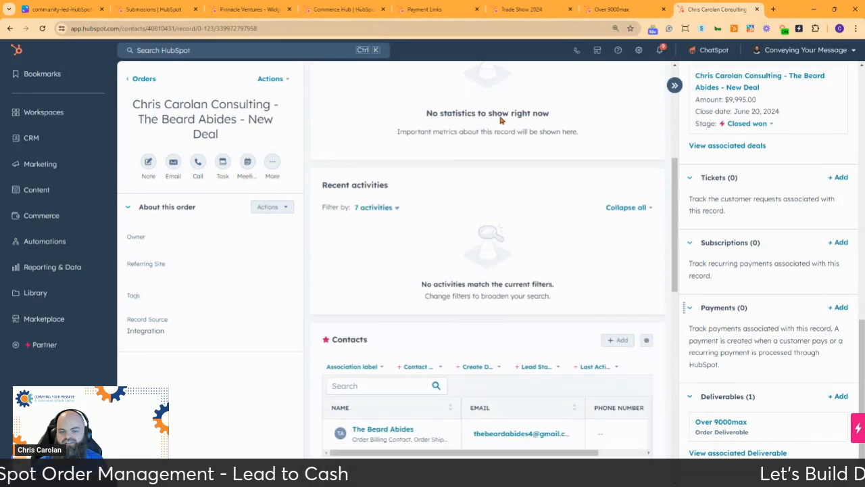
pyautogui.scroll(-9, 501, 119)
pyautogui.scroll(5, 494, 116)
pyautogui.scroll(3, 492, 116)
pyautogui.scroll(-4, 482, 119)
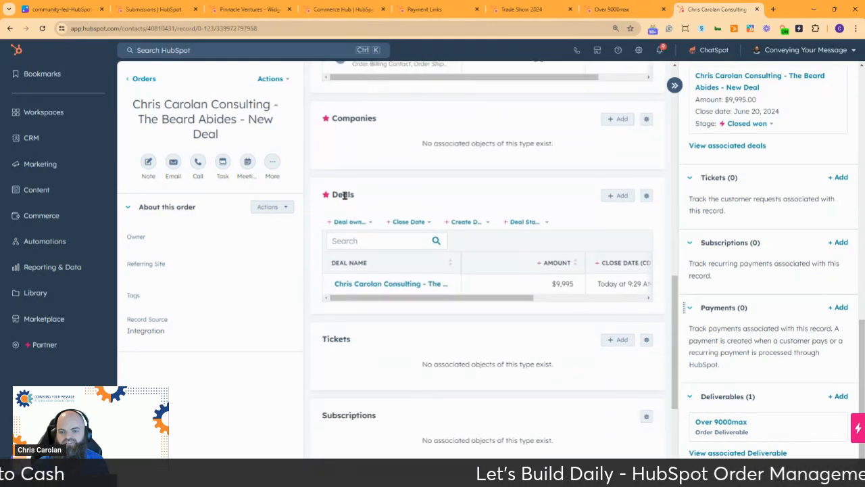
# Open the closed-won $9,995 deal record and show its Invoices card's Add options.
pyautogui.click(348, 284)
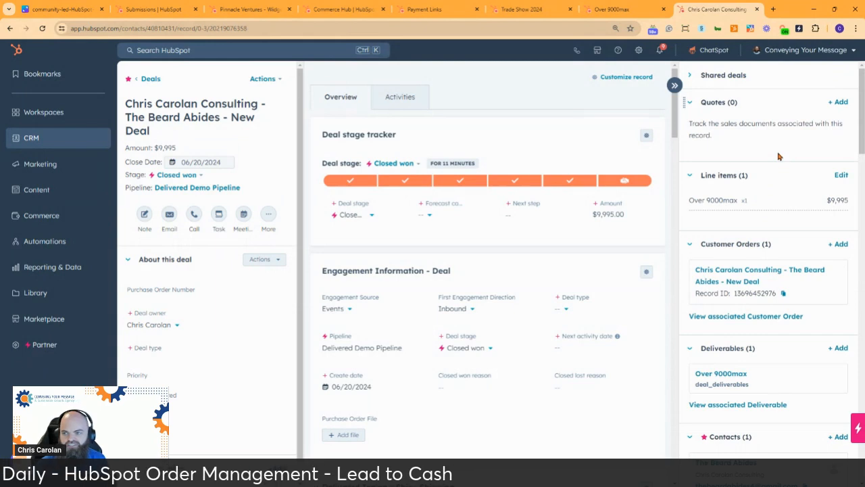
pyautogui.scroll(-10, 778, 156)
pyautogui.scroll(-12, 778, 156)
pyautogui.scroll(-2, 775, 169)
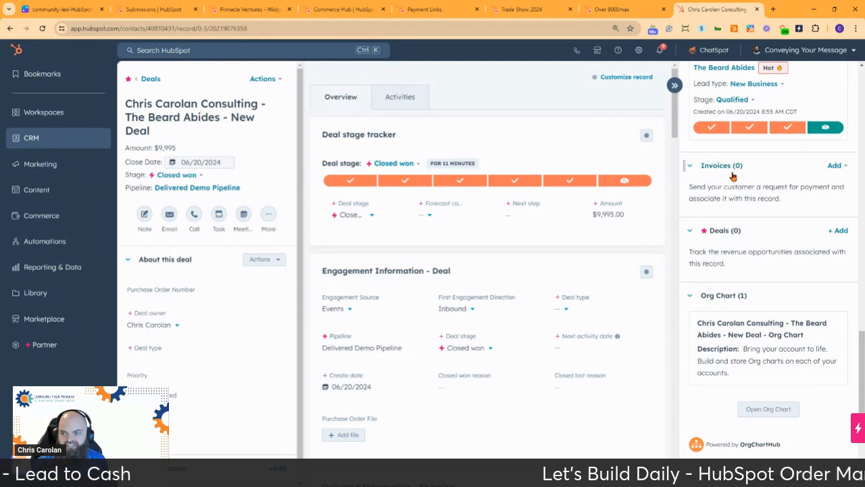
pyautogui.click(834, 166)
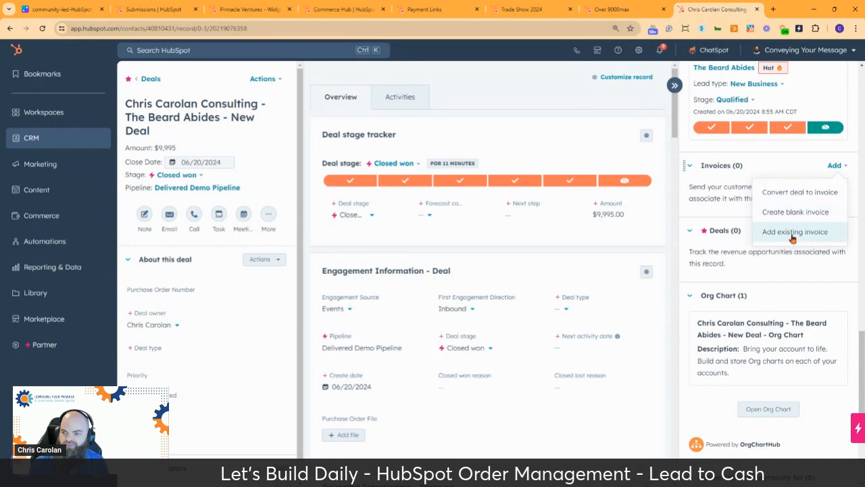
# Convert the deal to a draft invoice carrying the Over 9000max line item at $9,995.00.
pyautogui.click(795, 194)
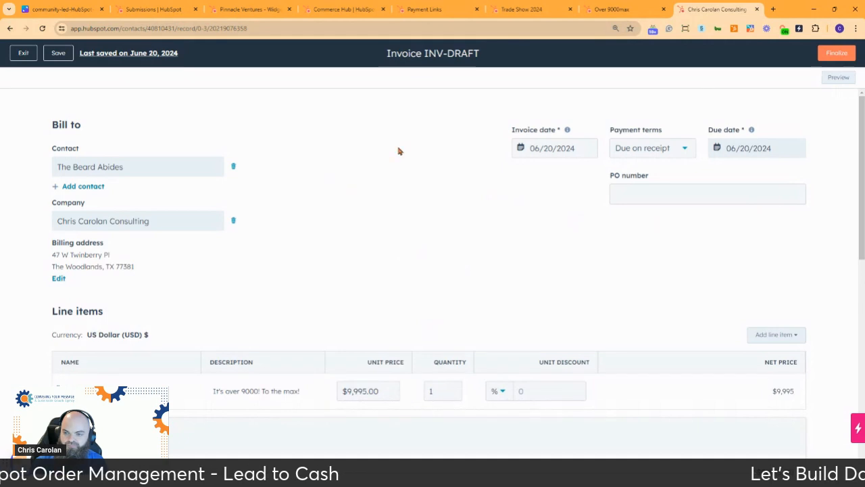
pyautogui.scroll(-5, 329, 178)
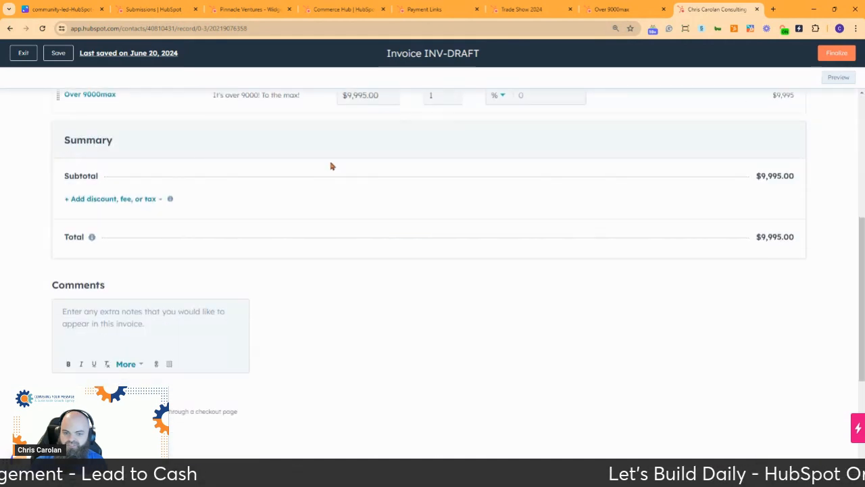
pyautogui.scroll(-3, 330, 164)
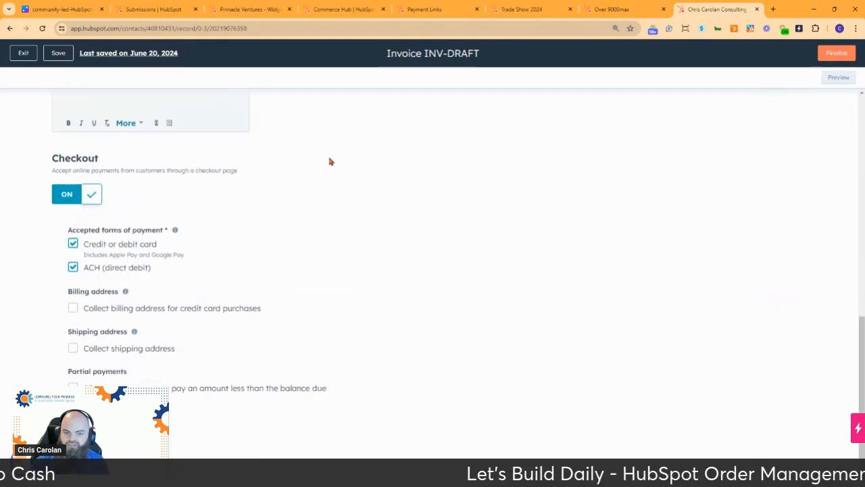
pyautogui.scroll(8, 330, 159)
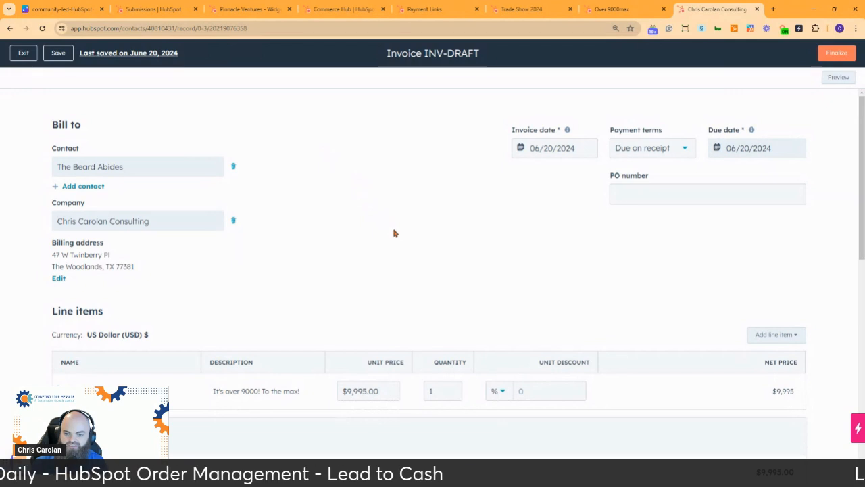
pyautogui.scroll(-1, 393, 231)
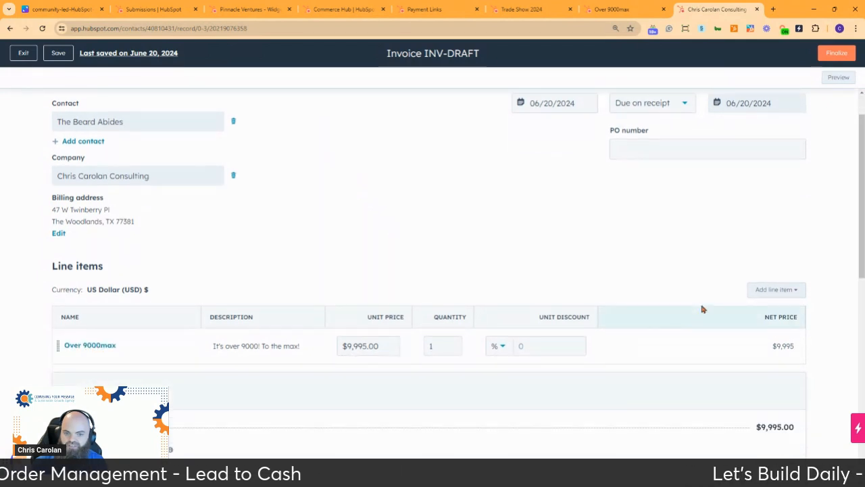
pyautogui.click(774, 290)
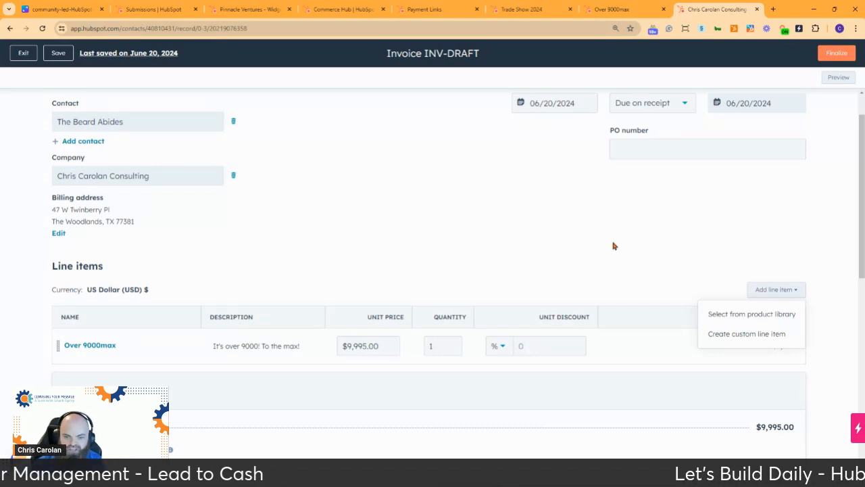
pyautogui.scroll(-2, 388, 247)
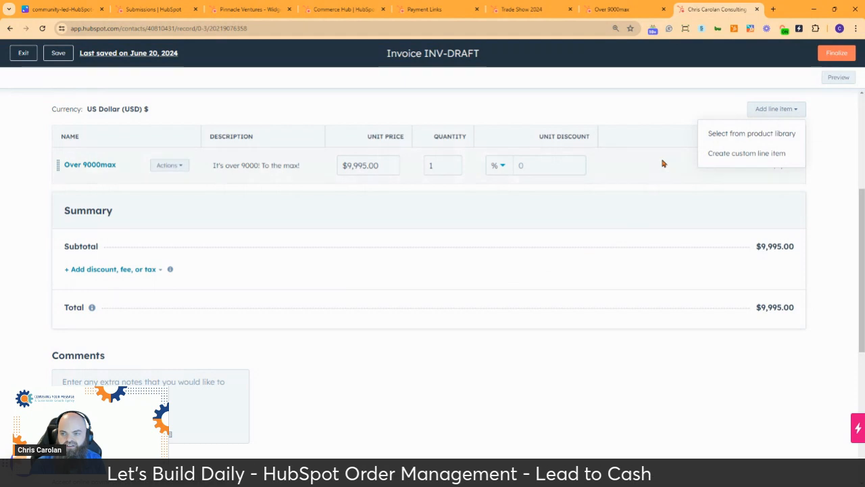
pyautogui.click(665, 104)
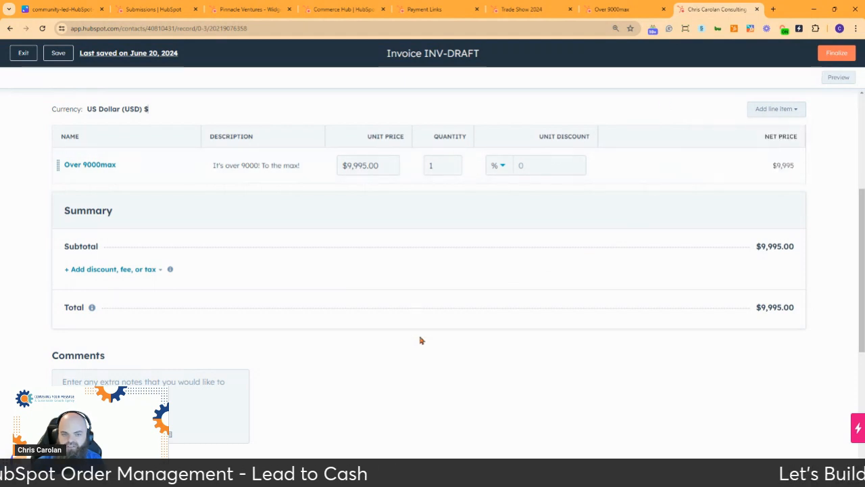
pyautogui.scroll(-1, 420, 338)
pyautogui.scroll(4, 419, 336)
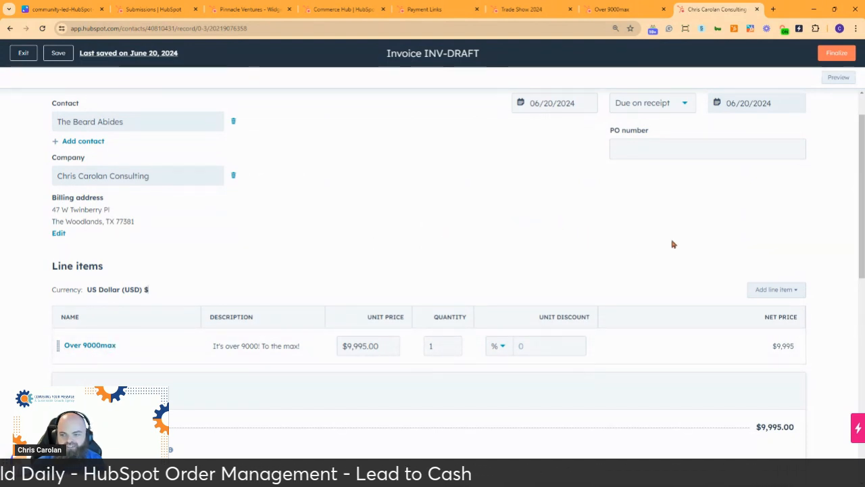
# Review the draft's line item options without adding any, then scroll to the Checkout section.
pyautogui.click(770, 293)
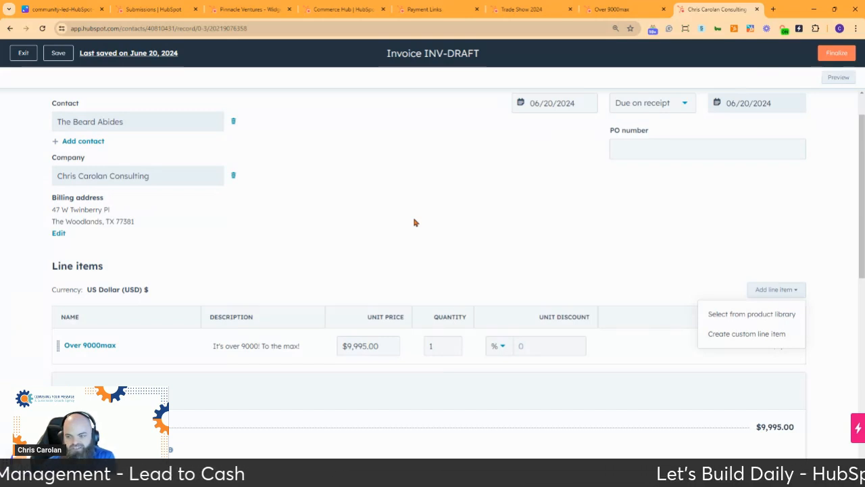
pyautogui.click(402, 218)
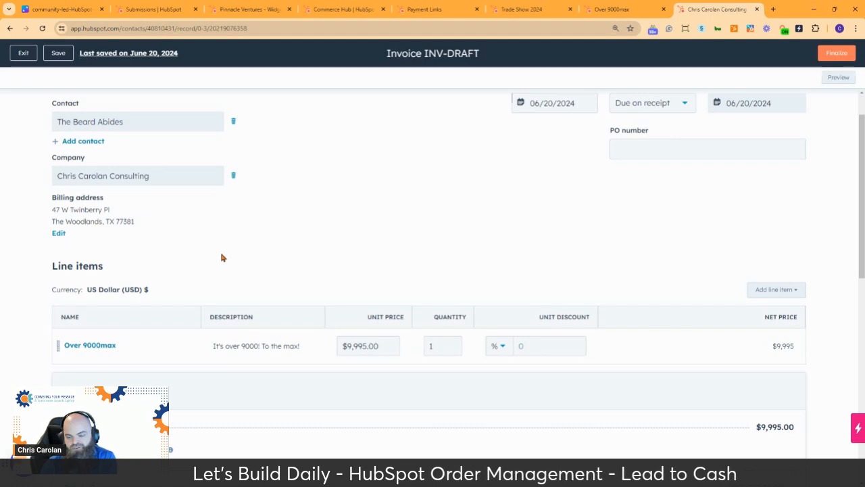
pyautogui.scroll(-2, 224, 252)
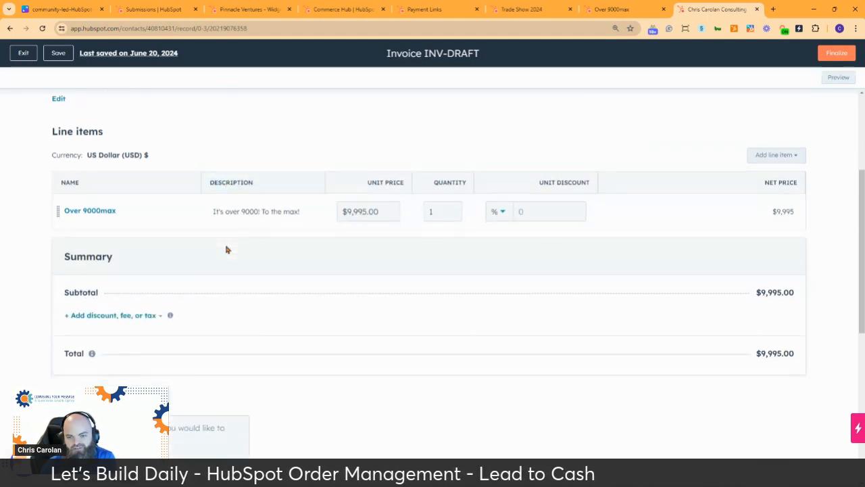
pyautogui.scroll(-3, 284, 243)
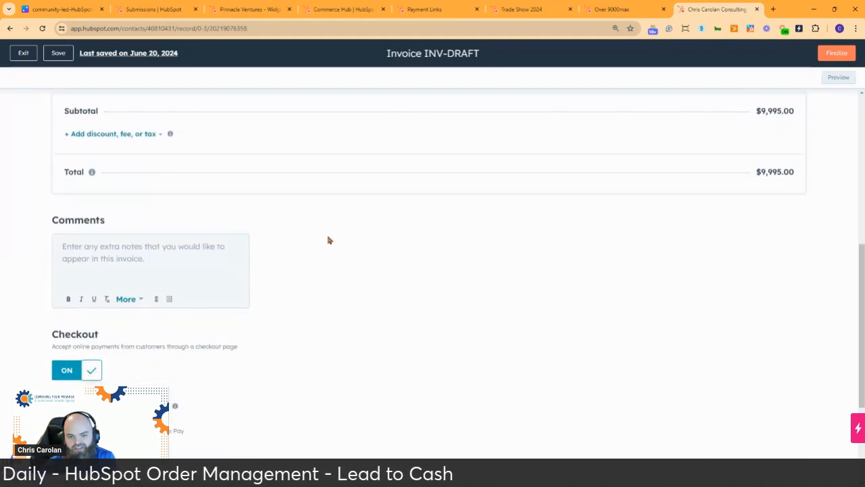
pyautogui.scroll(-2, 373, 265)
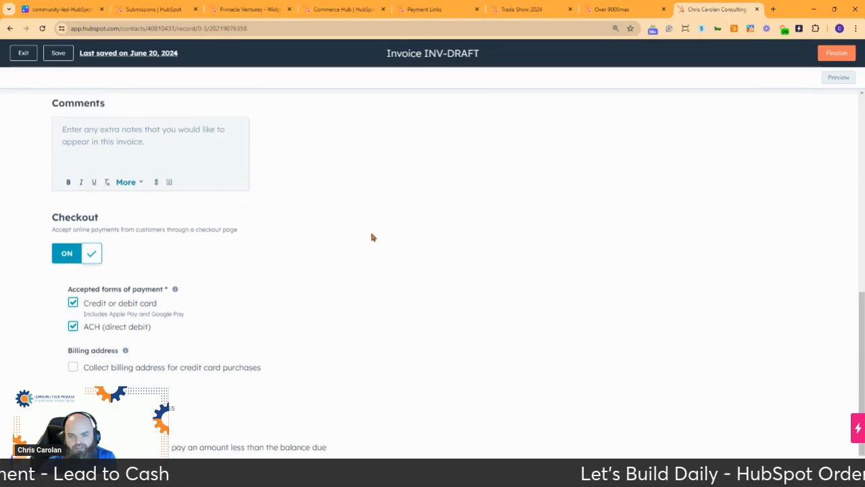
pyautogui.scroll(4, 373, 237)
pyautogui.scroll(-3, 306, 261)
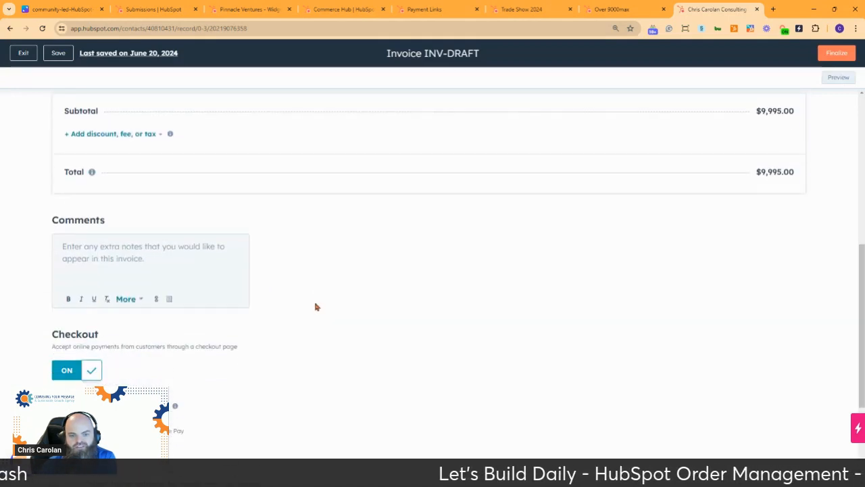
pyautogui.scroll(-1, 336, 286)
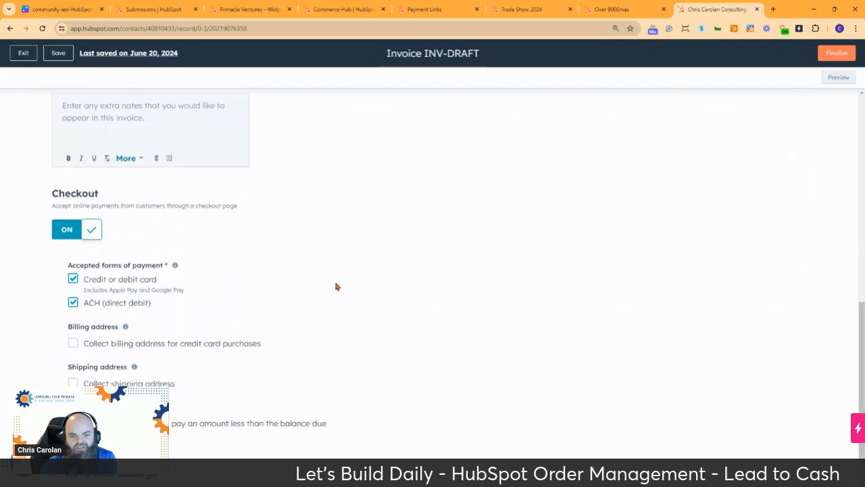
pyautogui.scroll(1, 335, 286)
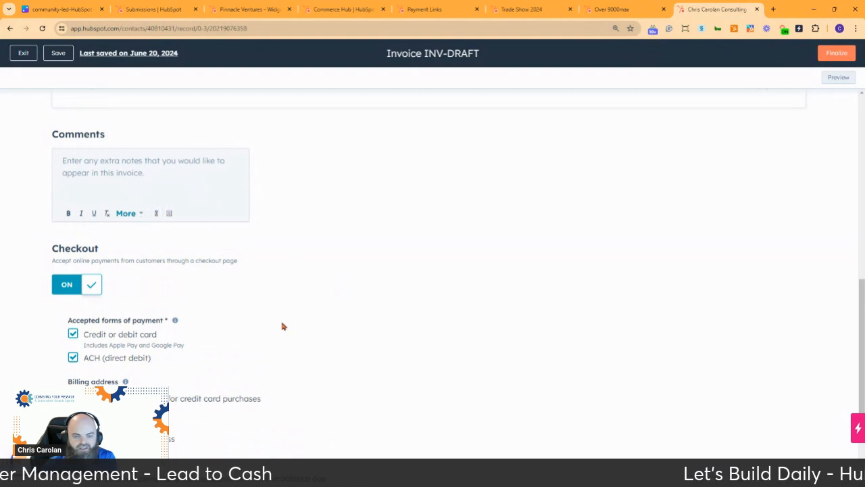
pyautogui.scroll(-1, 223, 308)
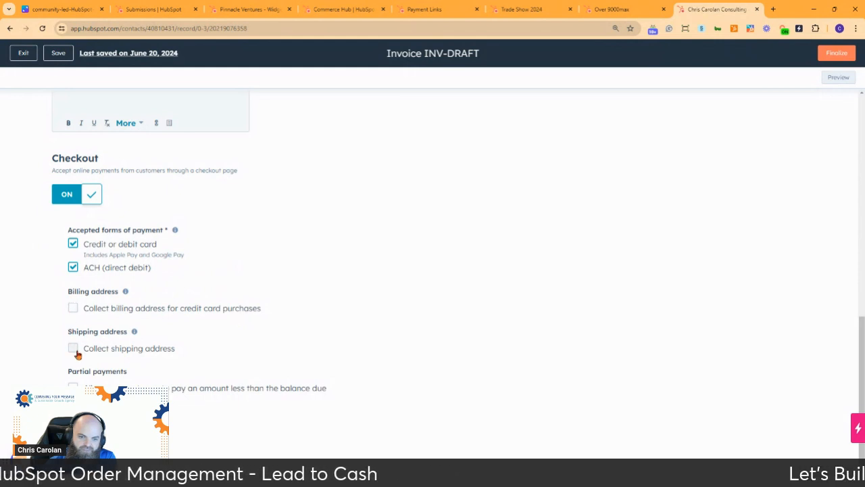
# Enable partial payments so the customer can pay less than the balance due.
pyautogui.click(73, 386)
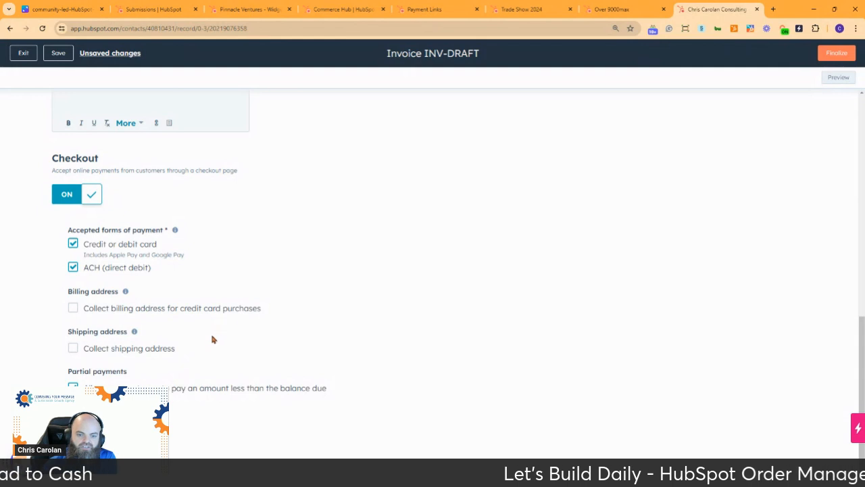
pyautogui.scroll(-2, 207, 382)
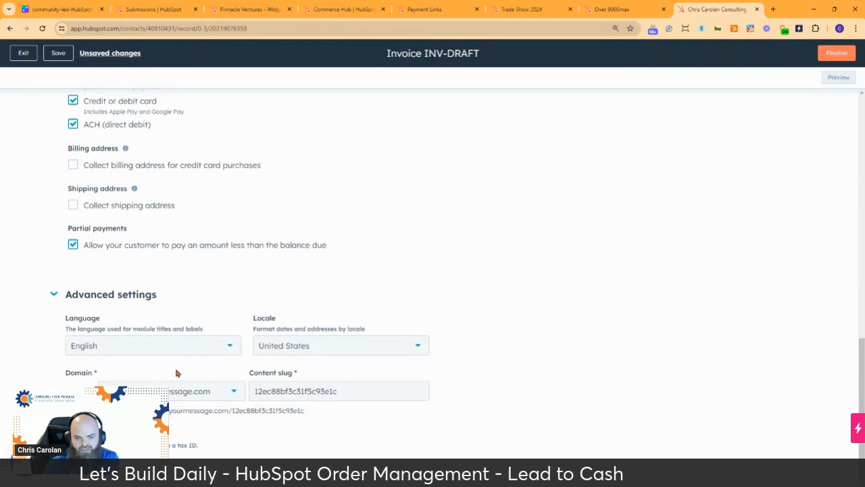
pyautogui.scroll(3, 59, 294)
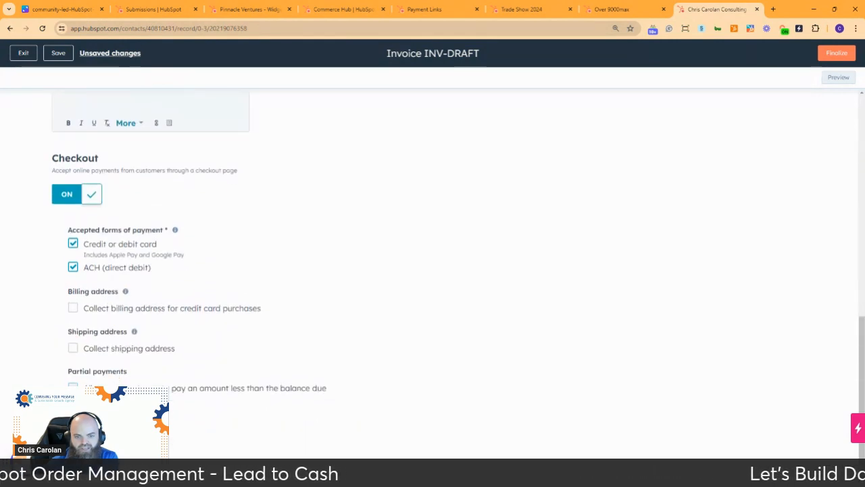
pyautogui.scroll(3, 252, 347)
pyautogui.scroll(2, 354, 342)
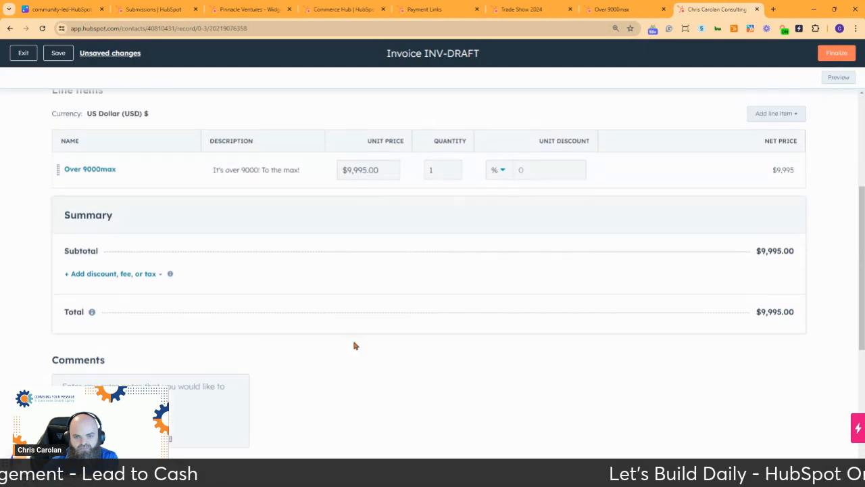
pyautogui.scroll(-3, 369, 377)
pyautogui.scroll(1, 366, 375)
pyautogui.scroll(4, 365, 375)
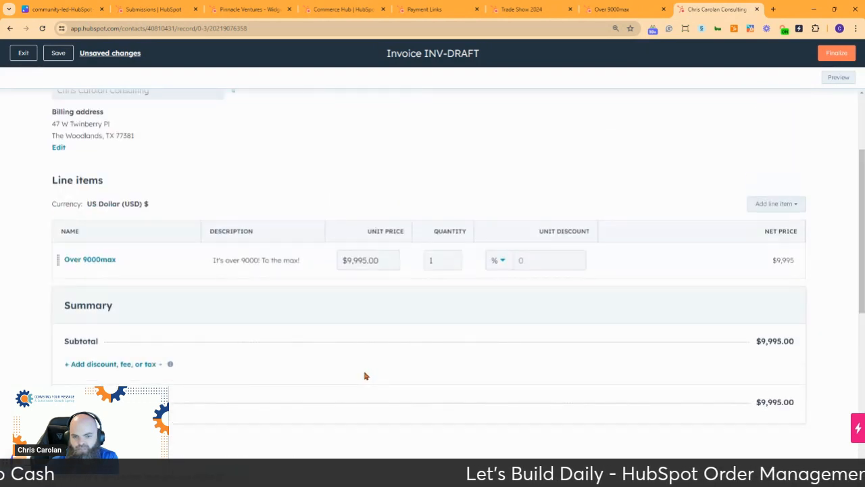
pyautogui.scroll(2, 364, 375)
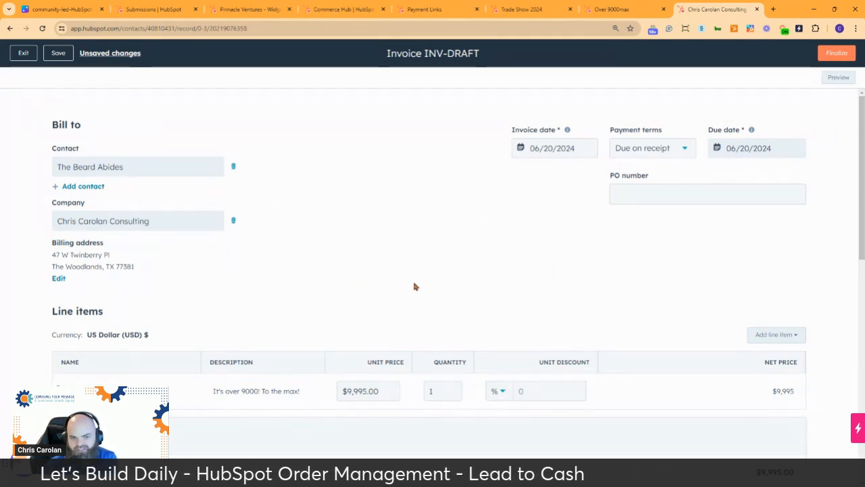
pyautogui.scroll(-7, 256, 270)
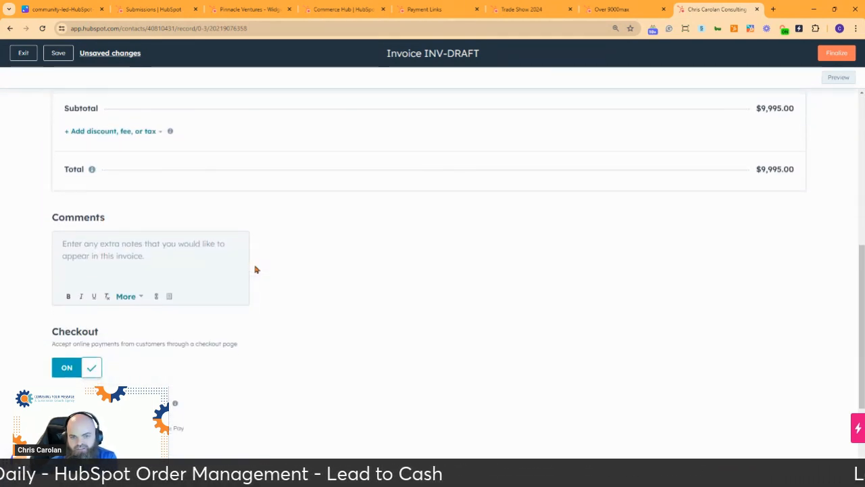
pyautogui.scroll(7, 413, 250)
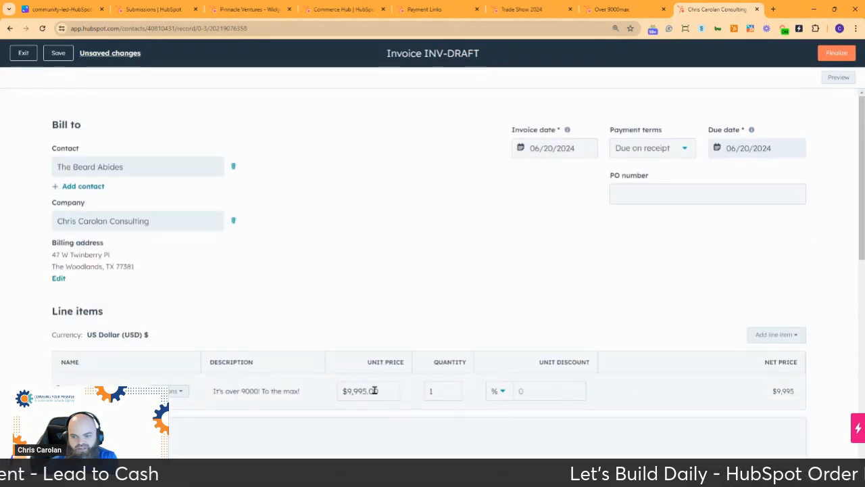
pyautogui.scroll(-3, 196, 379)
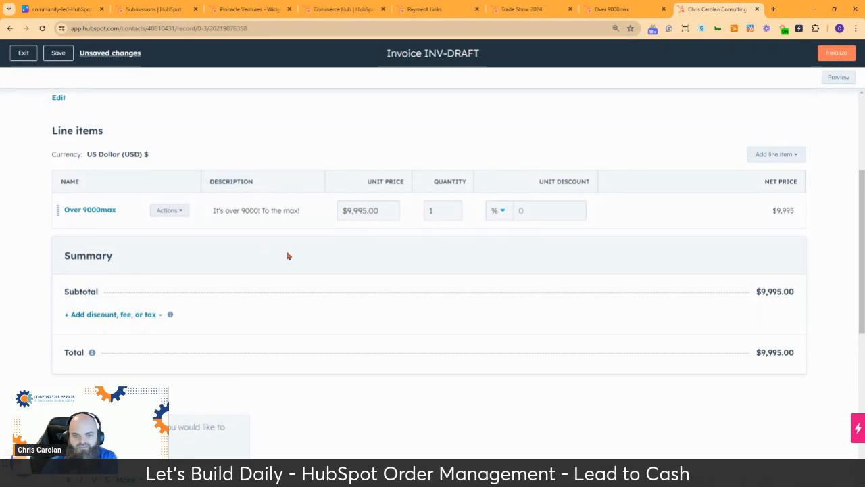
pyautogui.scroll(3, 384, 413)
pyautogui.scroll(-10, 409, 281)
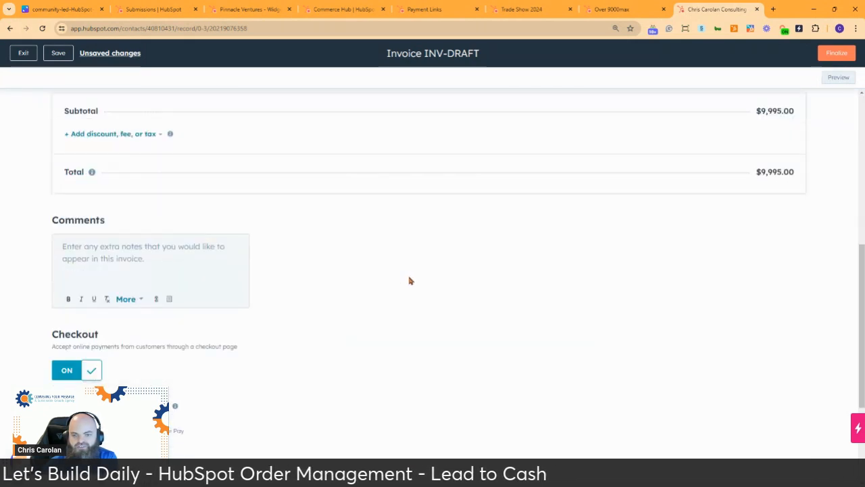
# Finalize invoice INV-1016 and choose to write the invoice email manually.
pyautogui.click(836, 53)
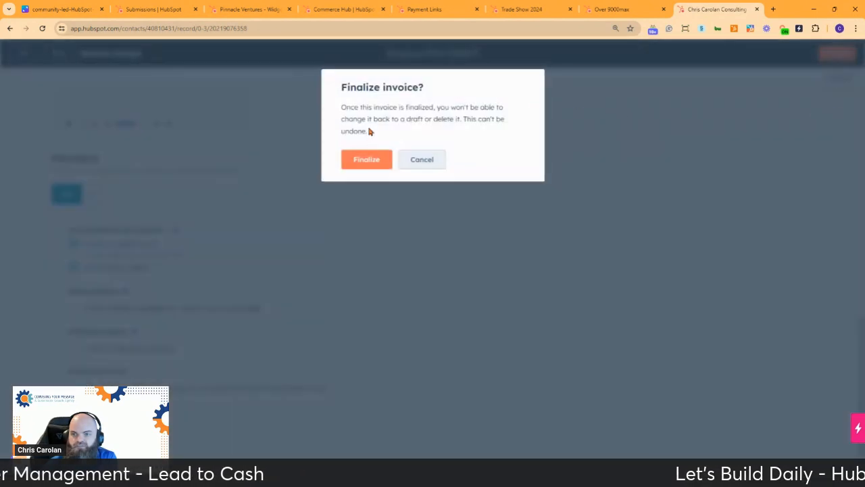
pyautogui.click(386, 167)
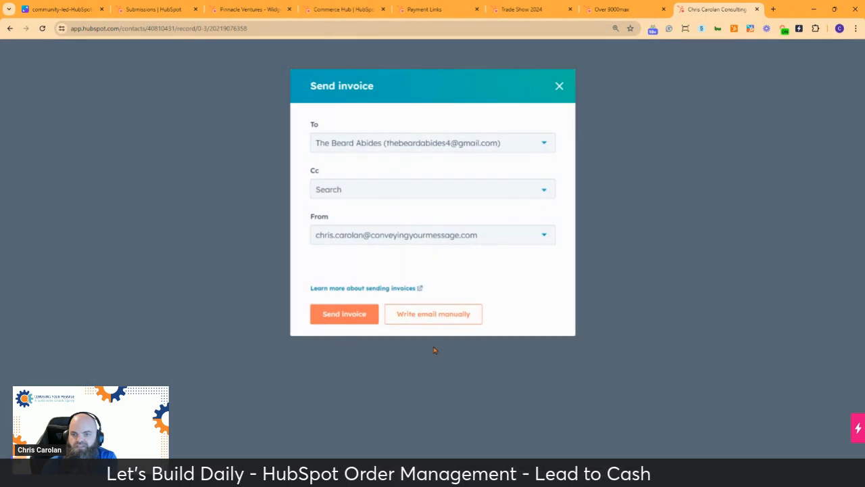
pyautogui.click(429, 319)
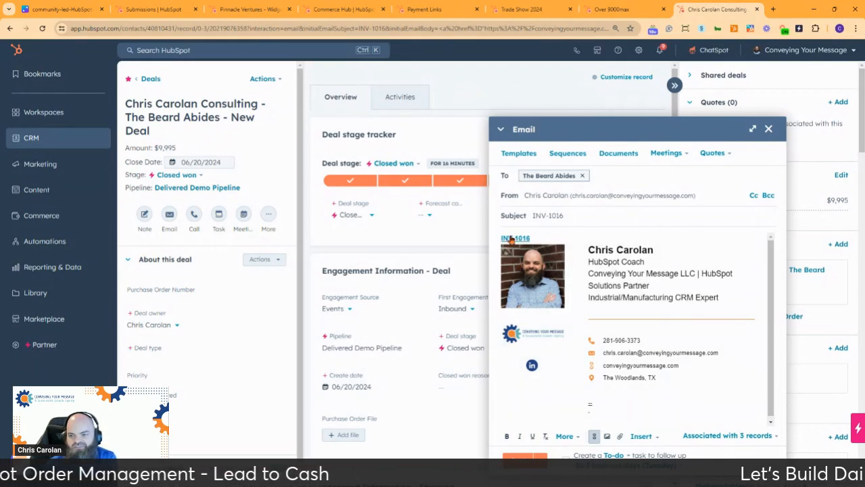
# Close the INV-1016 email draft and review the deal's Customer Orders and Deliverables cards.
pyautogui.click(769, 129)
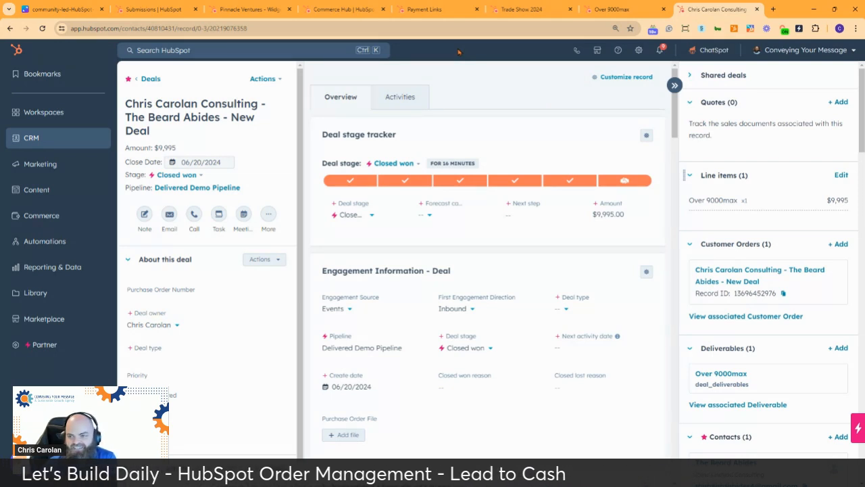
pyautogui.scroll(-2, 522, 120)
pyautogui.scroll(2, 528, 118)
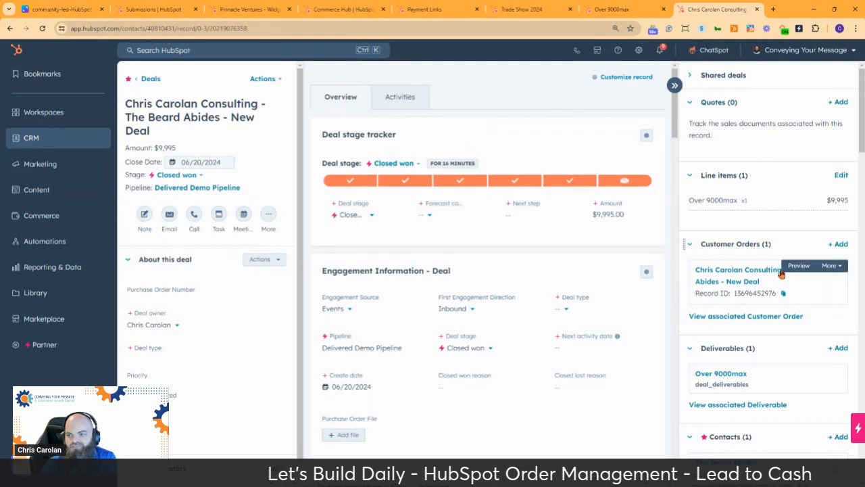
pyautogui.moveTo(744, 267)
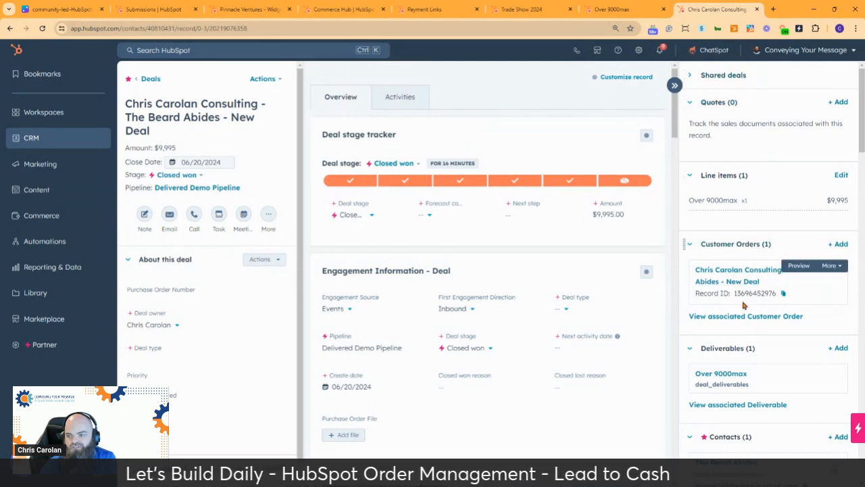
pyautogui.scroll(-1, 738, 272)
pyautogui.scroll(-3, 743, 304)
# Go to the deal's contact record and open invoice INV-1016 from its Invoices card.
pyautogui.click(736, 329)
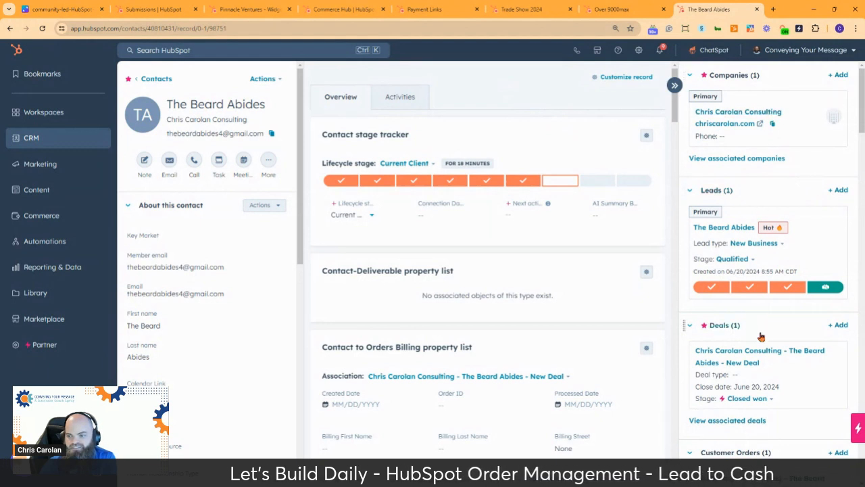
pyautogui.scroll(-3, 761, 336)
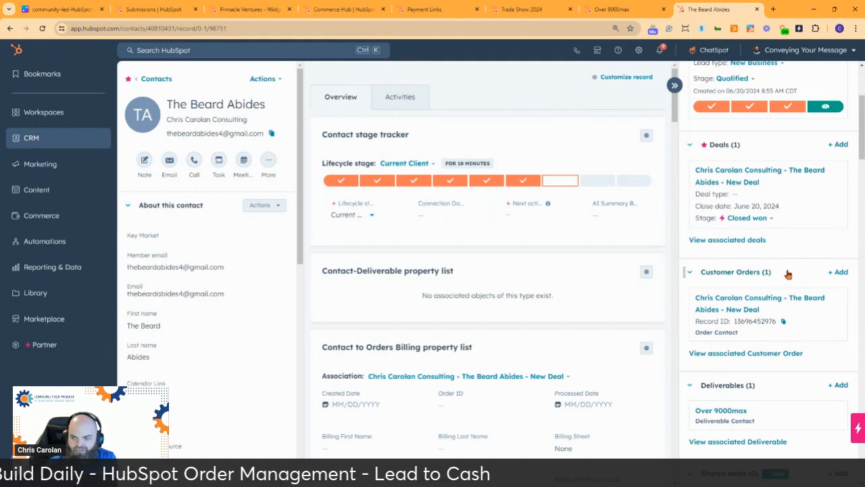
pyautogui.scroll(-2, 795, 274)
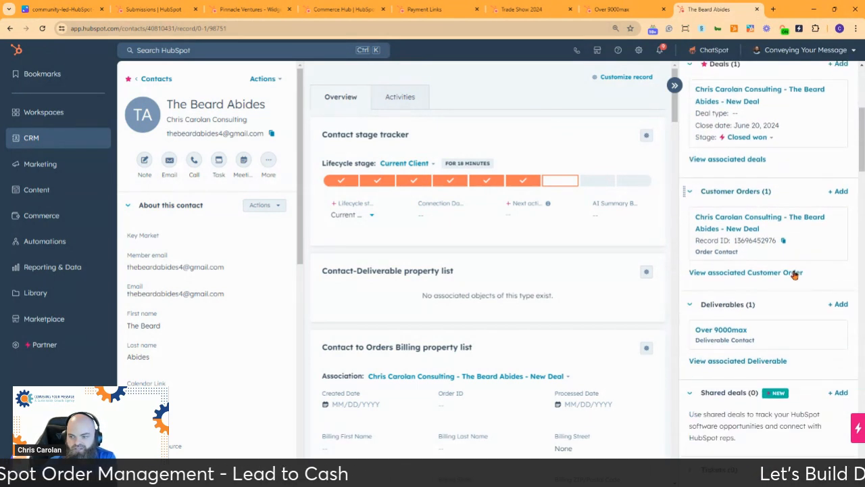
pyautogui.scroll(-1, 694, 253)
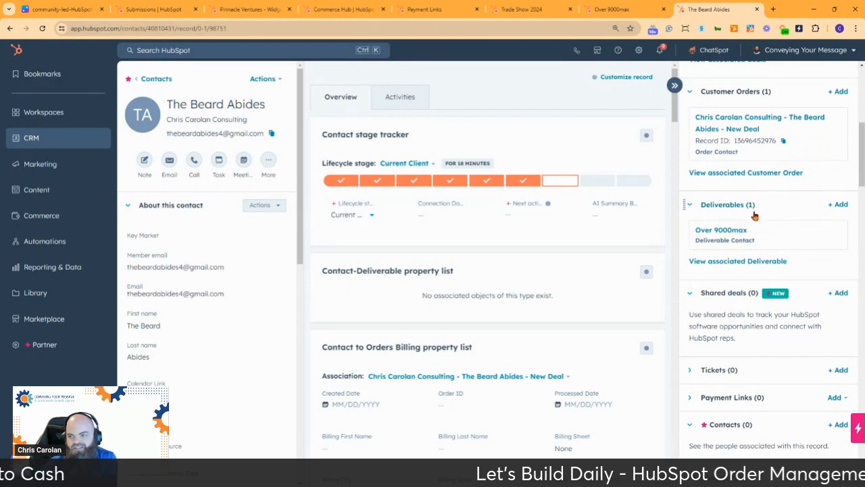
pyautogui.moveTo(725, 232)
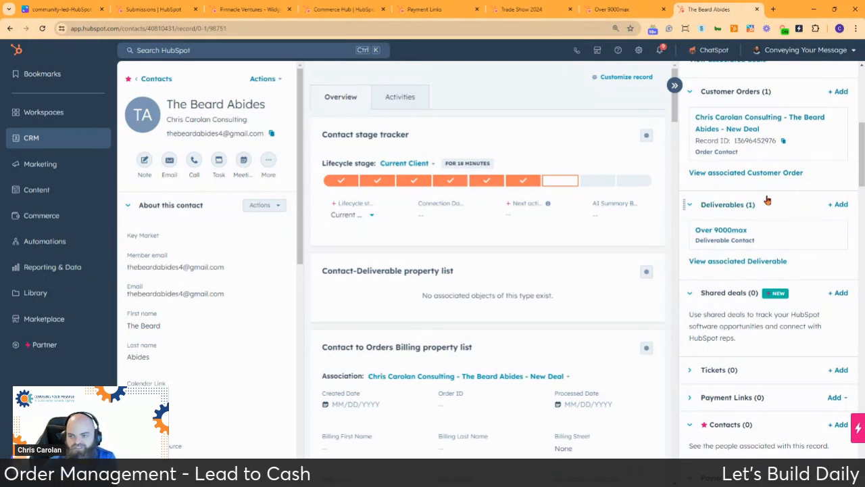
pyautogui.scroll(-3, 769, 200)
pyautogui.scroll(-3, 771, 199)
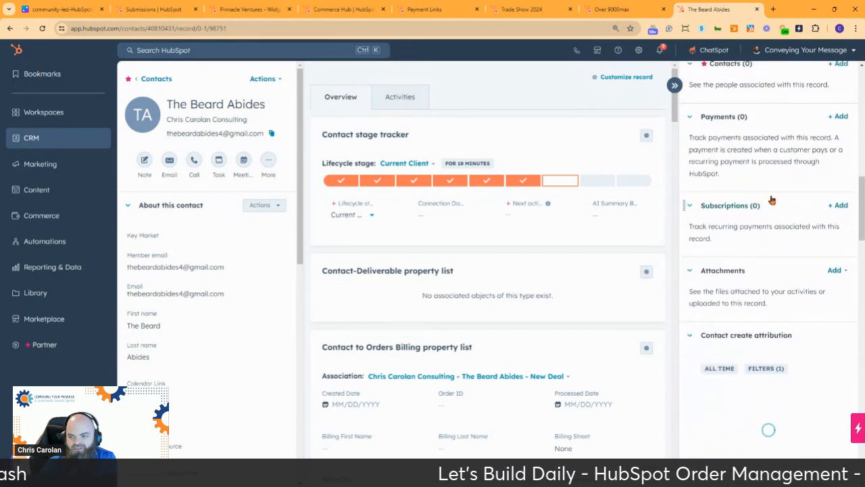
pyautogui.scroll(-6, 786, 152)
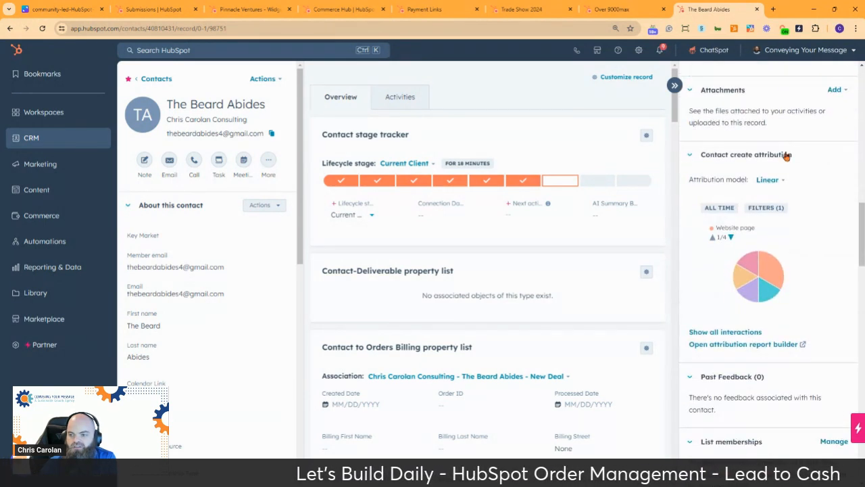
pyautogui.scroll(-1, 784, 157)
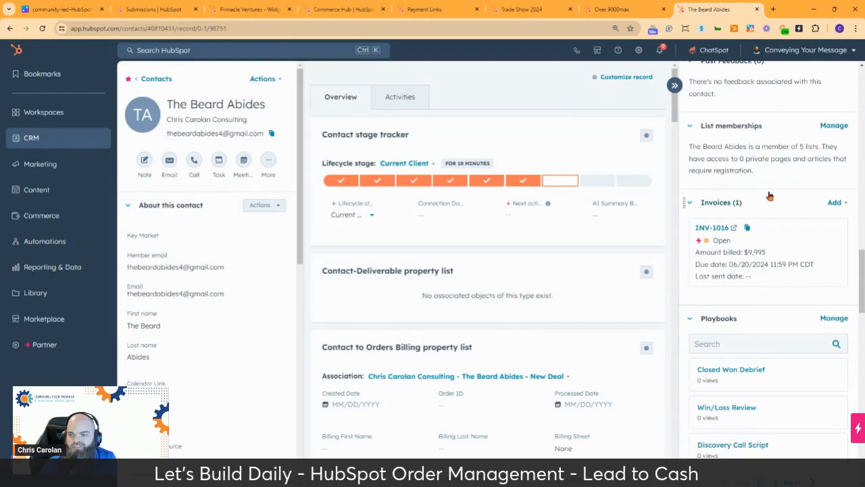
pyautogui.scroll(-5, 769, 196)
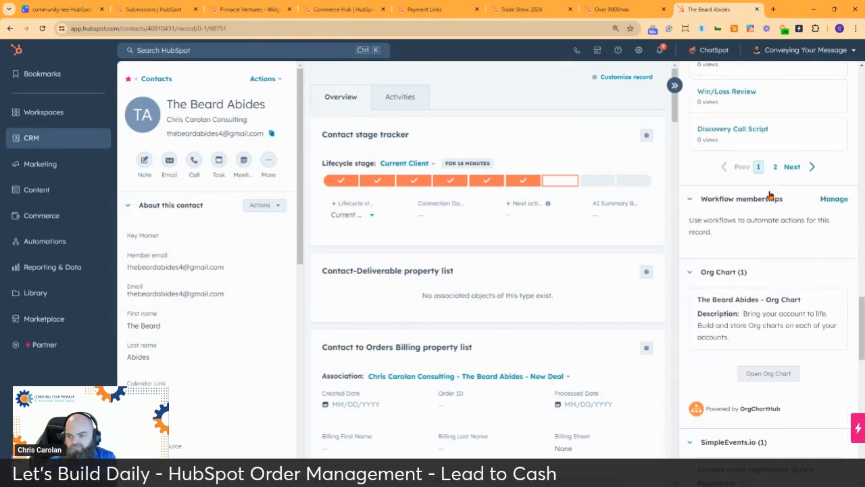
pyautogui.scroll(5, 782, 191)
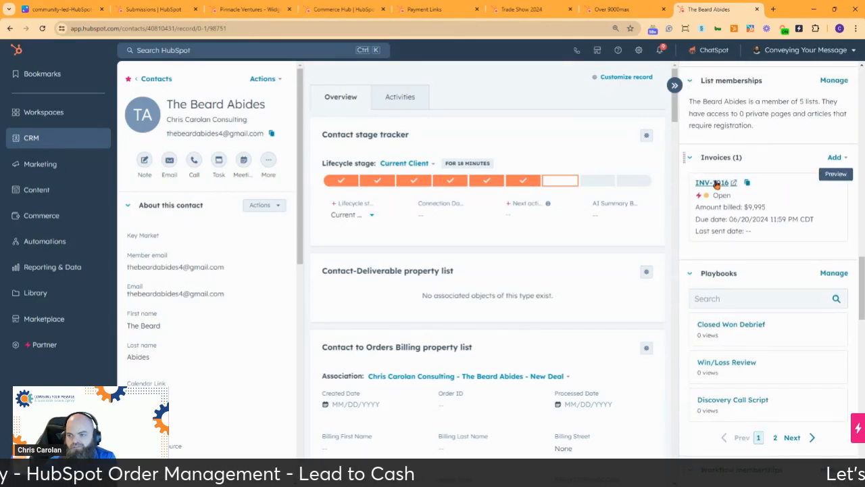
pyautogui.click(717, 184)
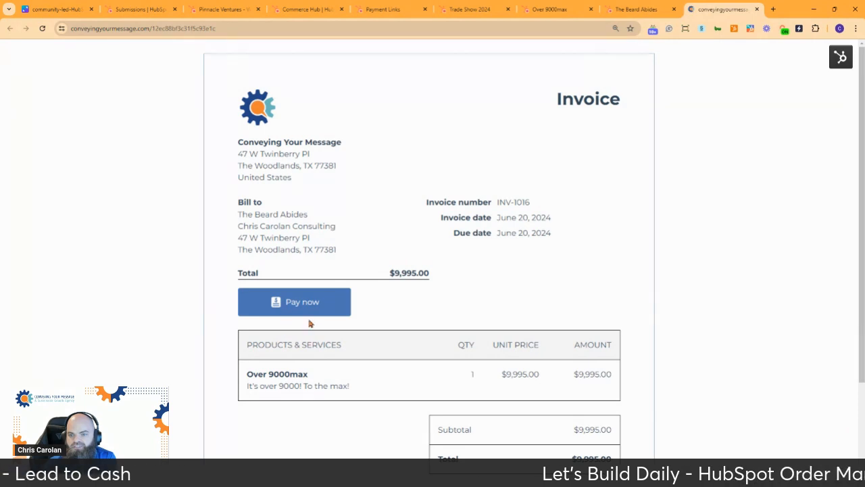
# Check the Over 9000max line item and $9,995.00 total on the customer-facing invoice page.
pyautogui.scroll(-2, 383, 214)
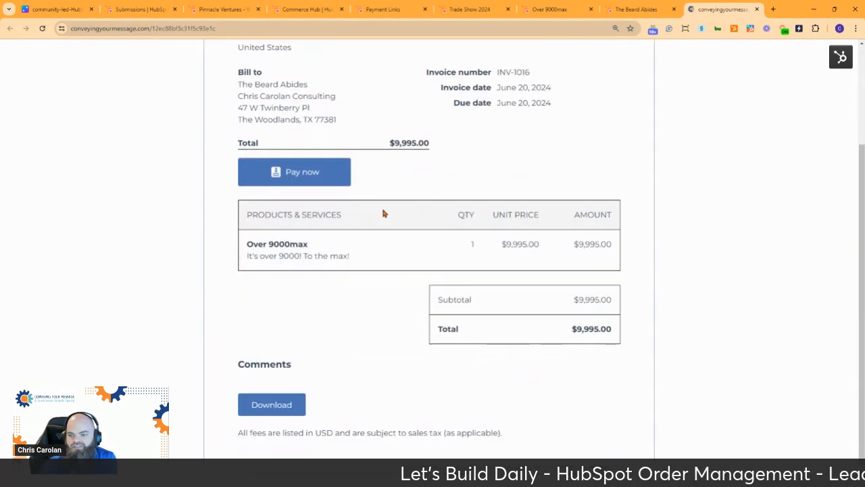
pyautogui.scroll(2, 382, 213)
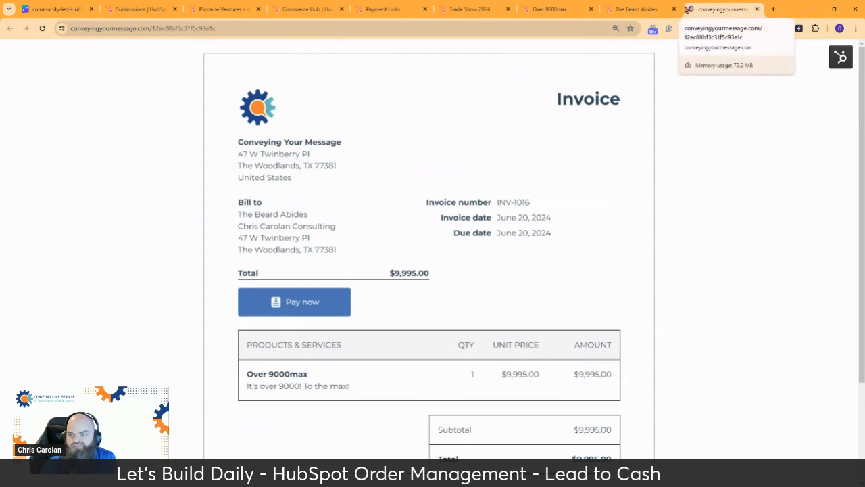
# Return to the contact tab and review its Over 9000max deliverable, order and $9,995 deal.
pyautogui.click(634, 9)
pyautogui.scroll(5, 778, 242)
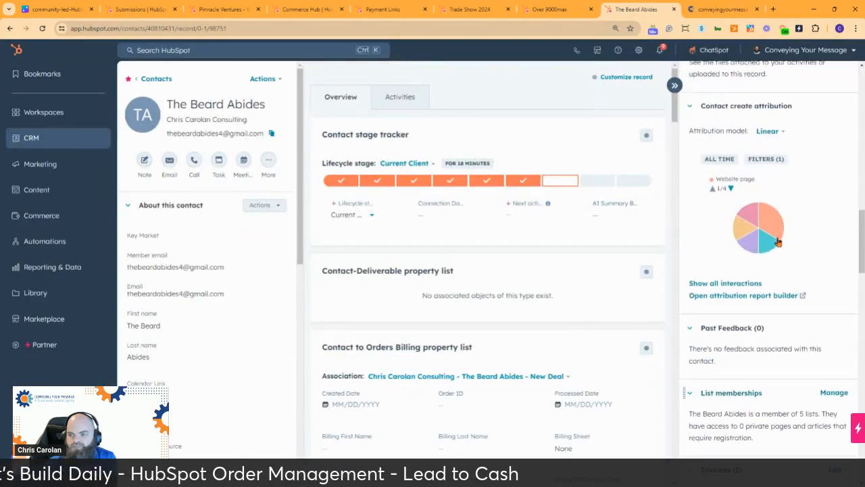
pyautogui.scroll(5, 777, 241)
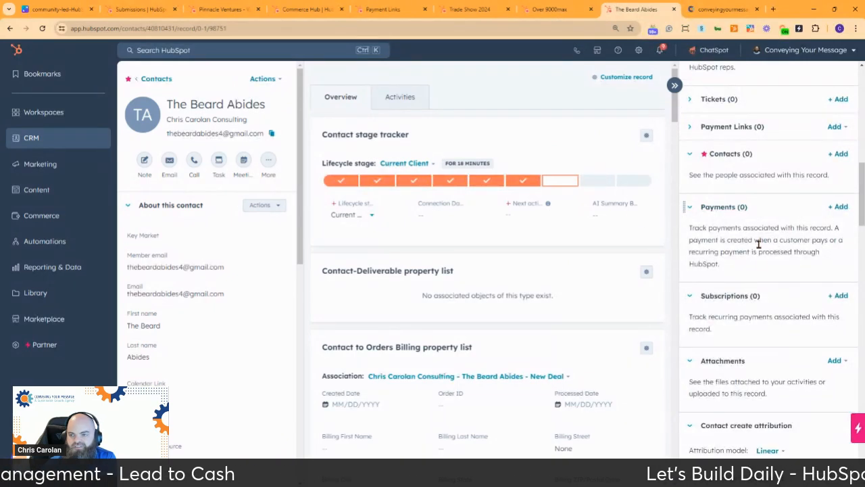
pyautogui.scroll(-10, 766, 268)
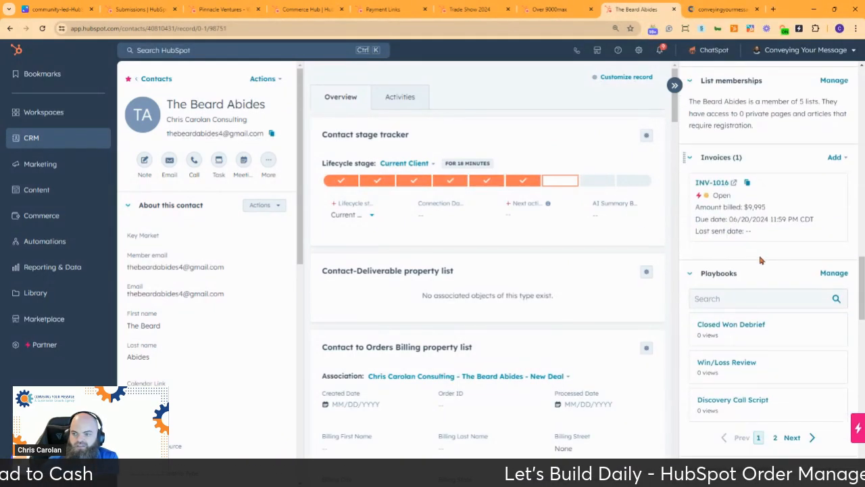
pyautogui.scroll(-3, 761, 262)
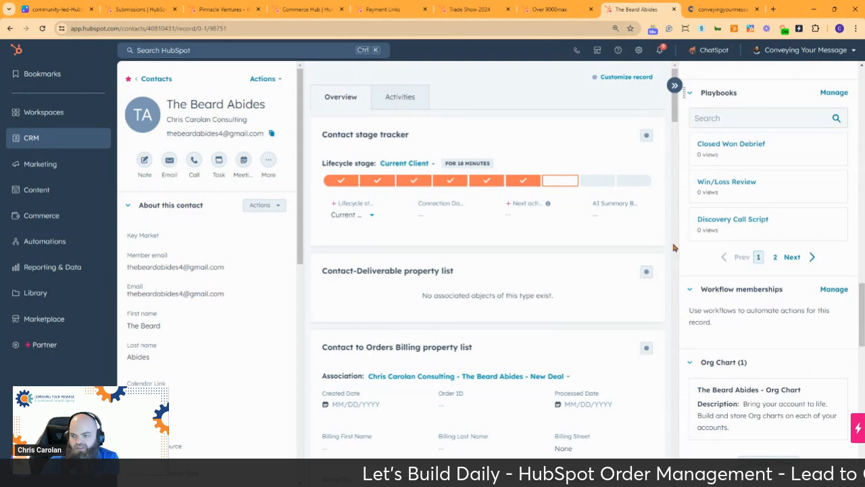
pyautogui.scroll(-1, 428, 181)
pyautogui.scroll(-3, 429, 181)
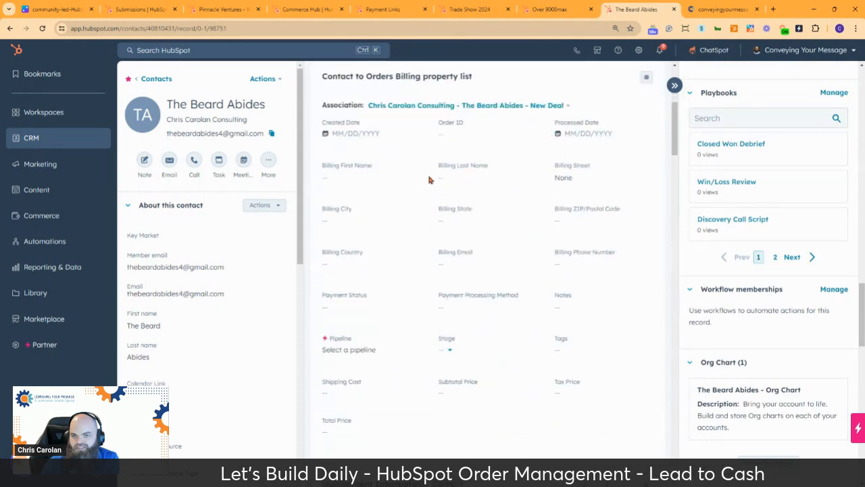
pyautogui.scroll(-4, 429, 179)
pyautogui.scroll(-12, 429, 179)
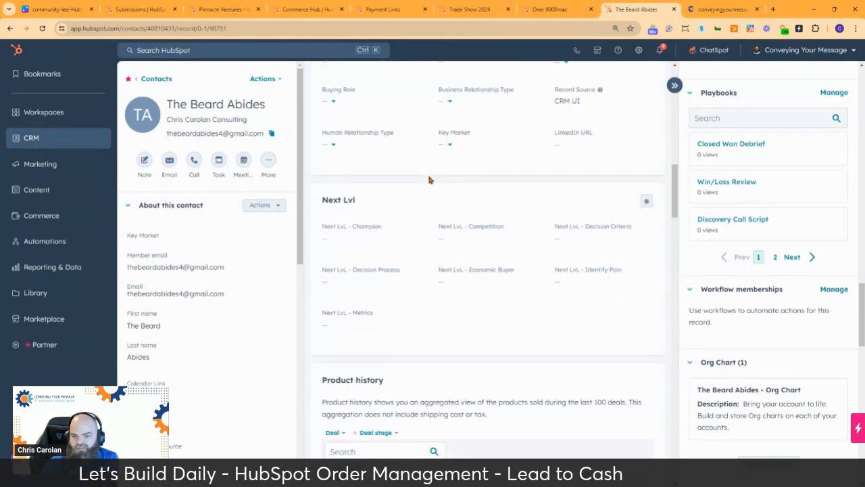
pyautogui.scroll(-3, 428, 179)
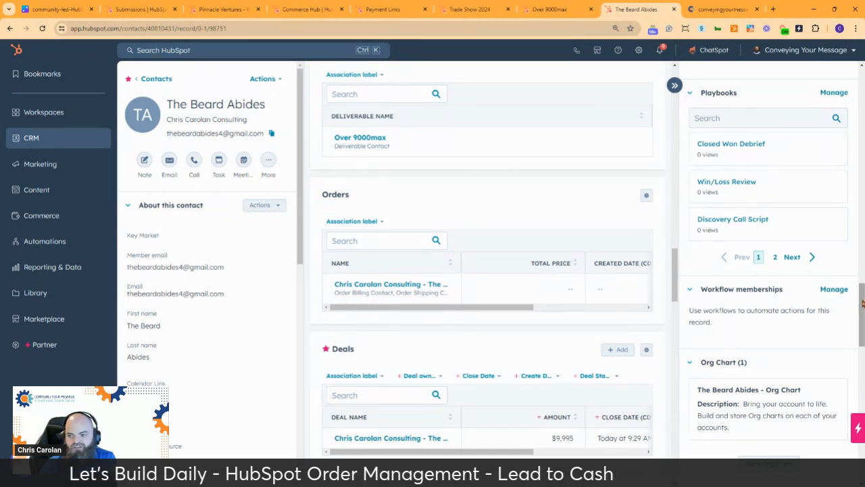
pyautogui.moveTo(862, 303); pyautogui.dragTo(862, 96)
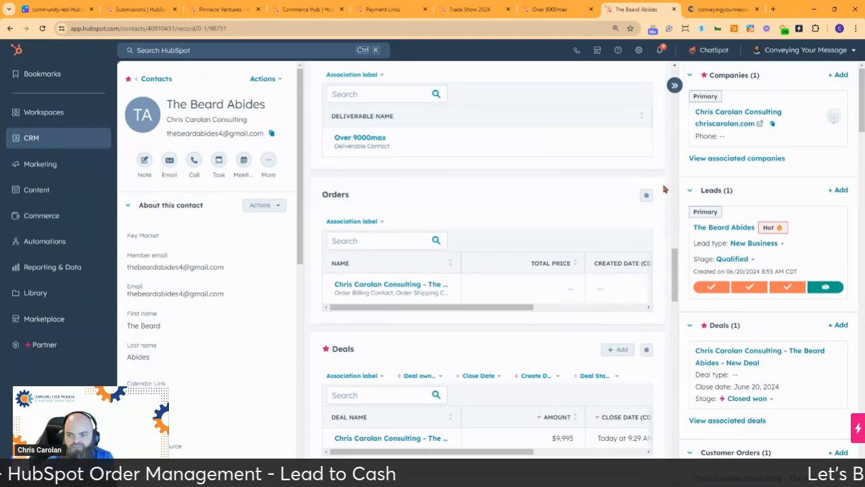
pyautogui.scroll(4, 664, 176)
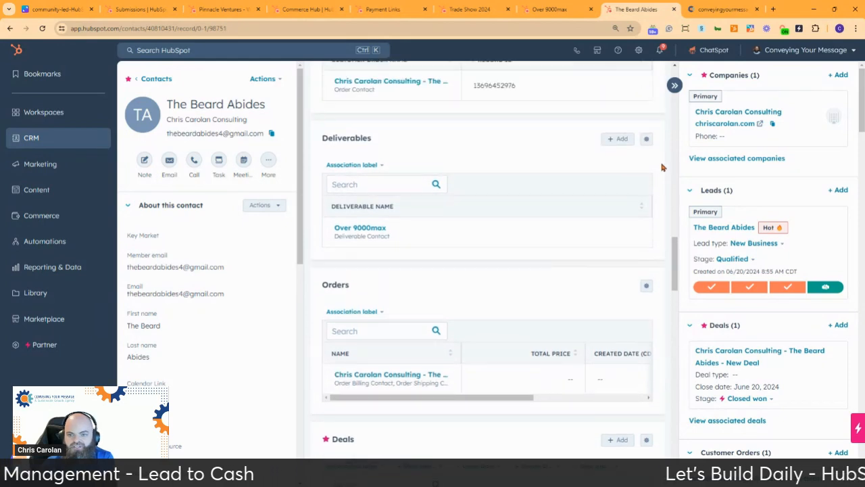
pyautogui.scroll(3, 664, 162)
pyautogui.scroll(-2, 665, 161)
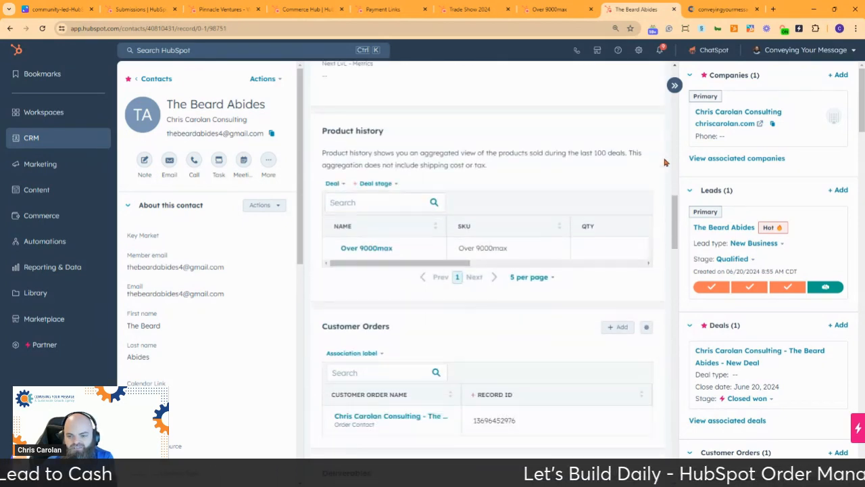